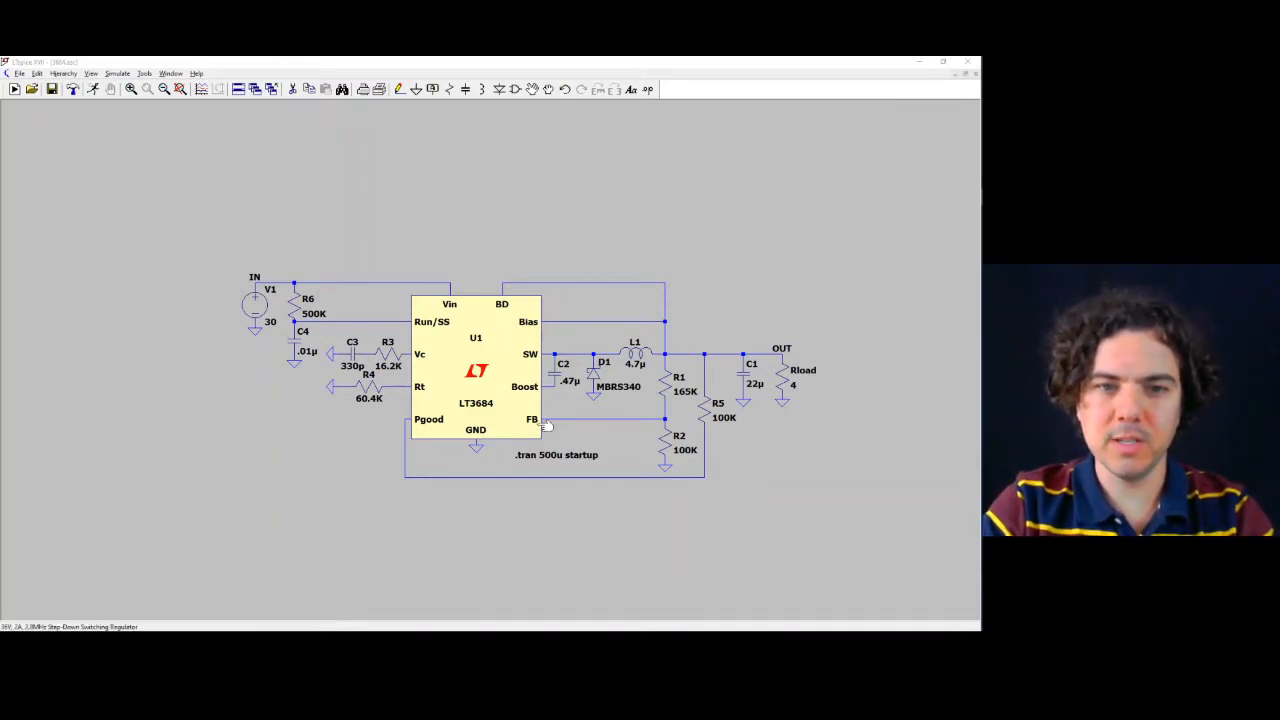
Check the part description of the LT3684 regulator U1
right_click(491, 416)
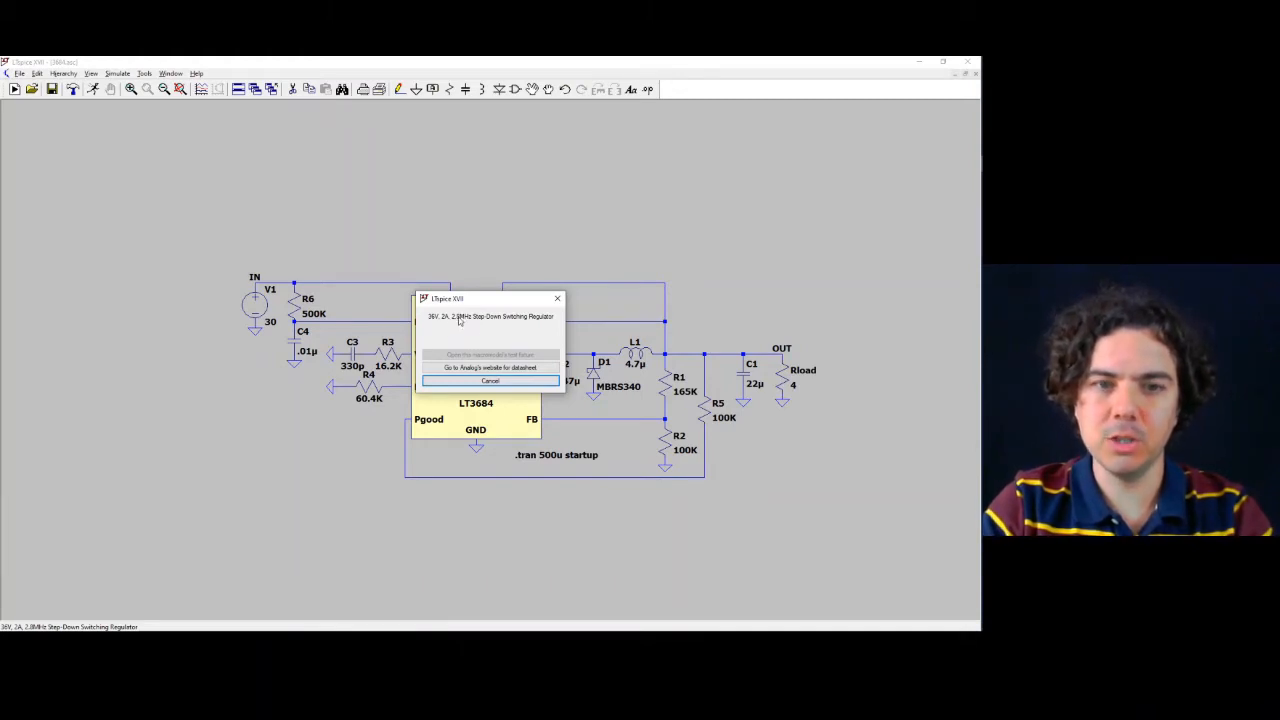
click(474, 381)
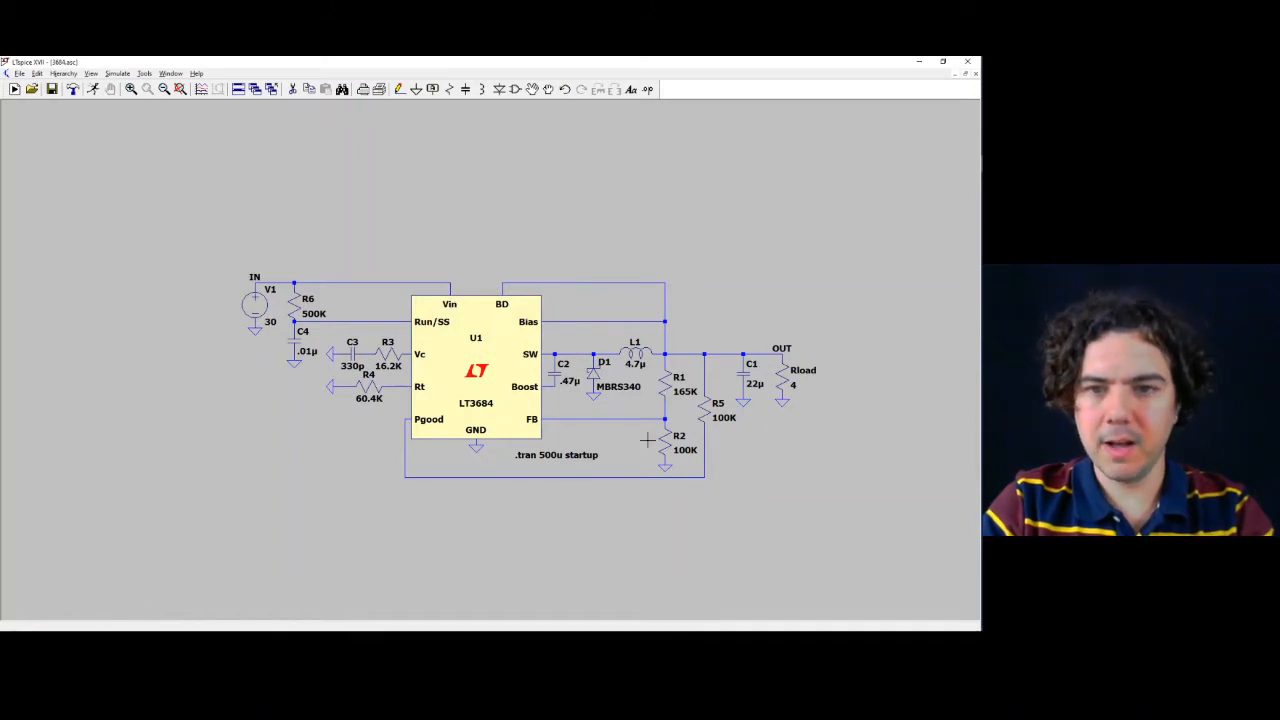
Assign the stock 22 µF, 6.3 V Murata X7R part GCM31CR70J226ME23 to output capacitor C1 and check its properties
right_click(748, 376)
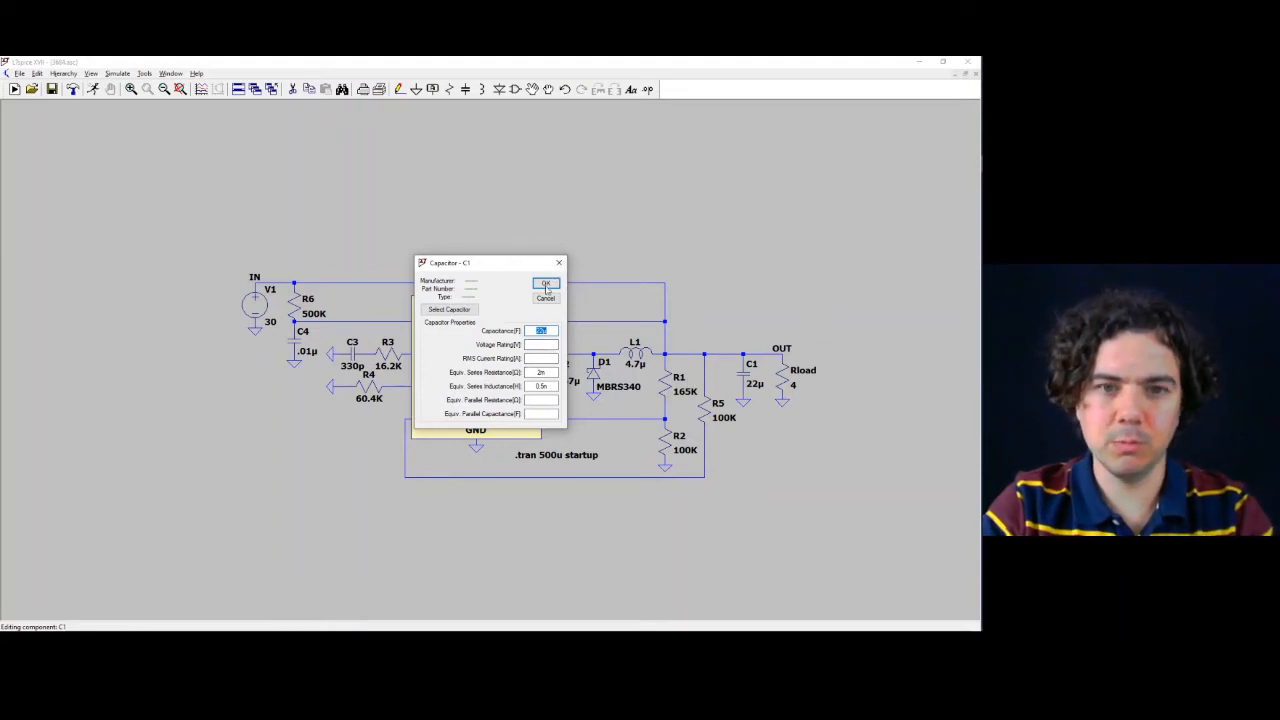
click(436, 313)
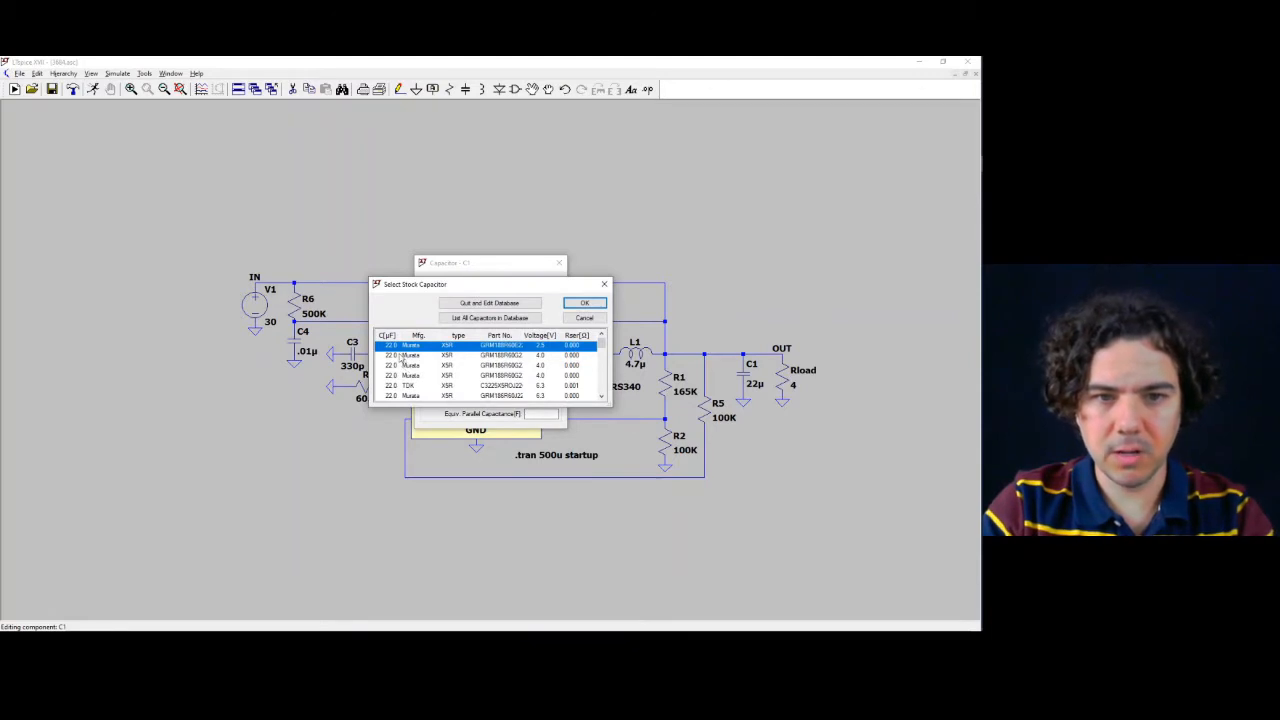
scroll(518, 380, down, 1)
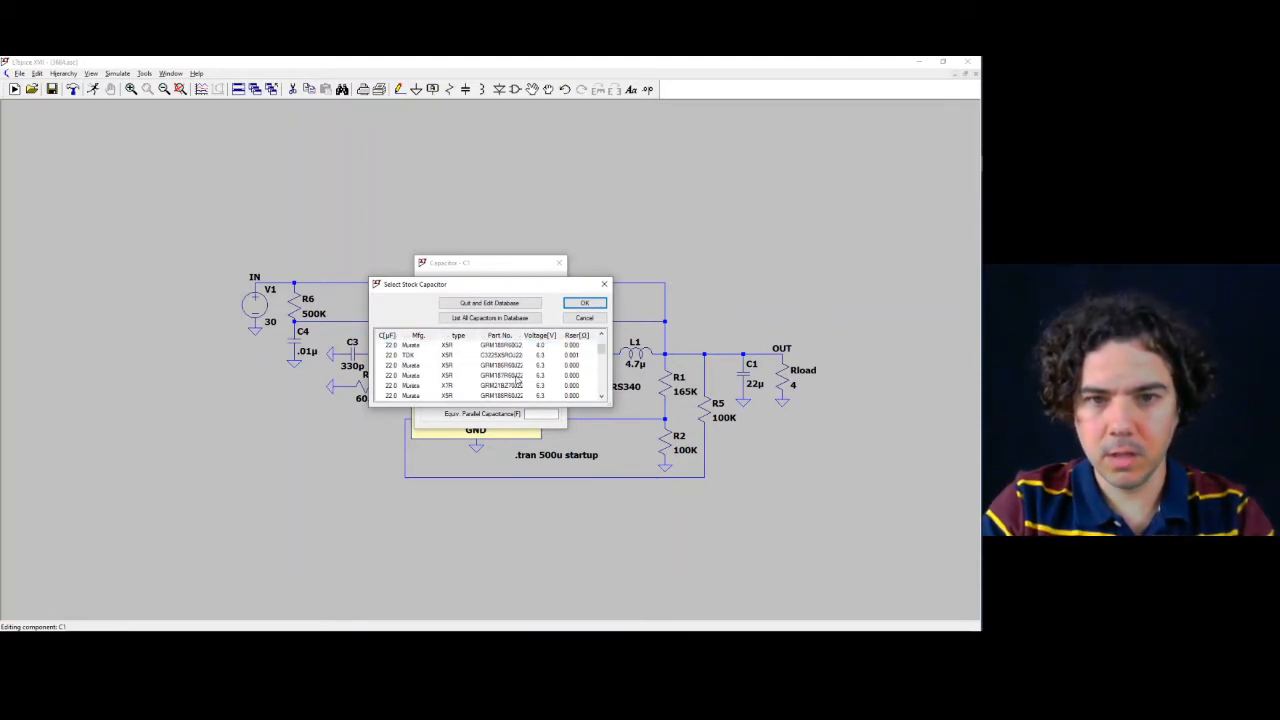
scroll(518, 381, down, 1)
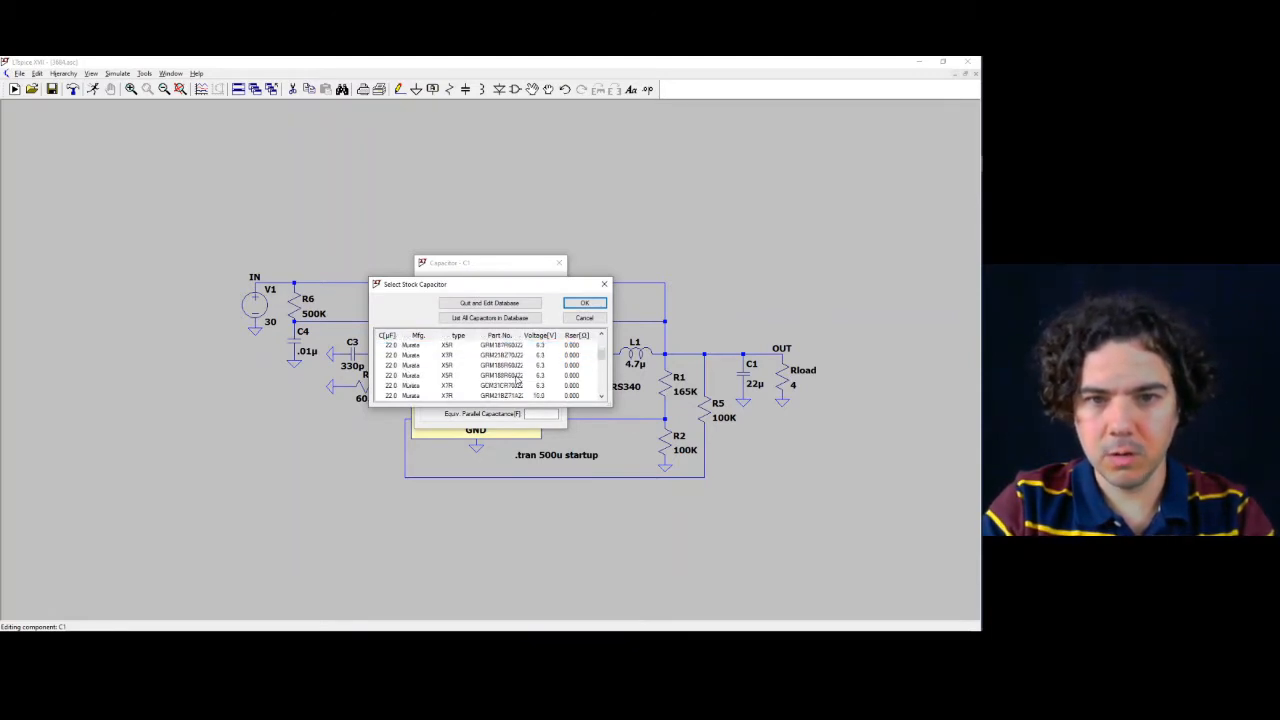
click(416, 387)
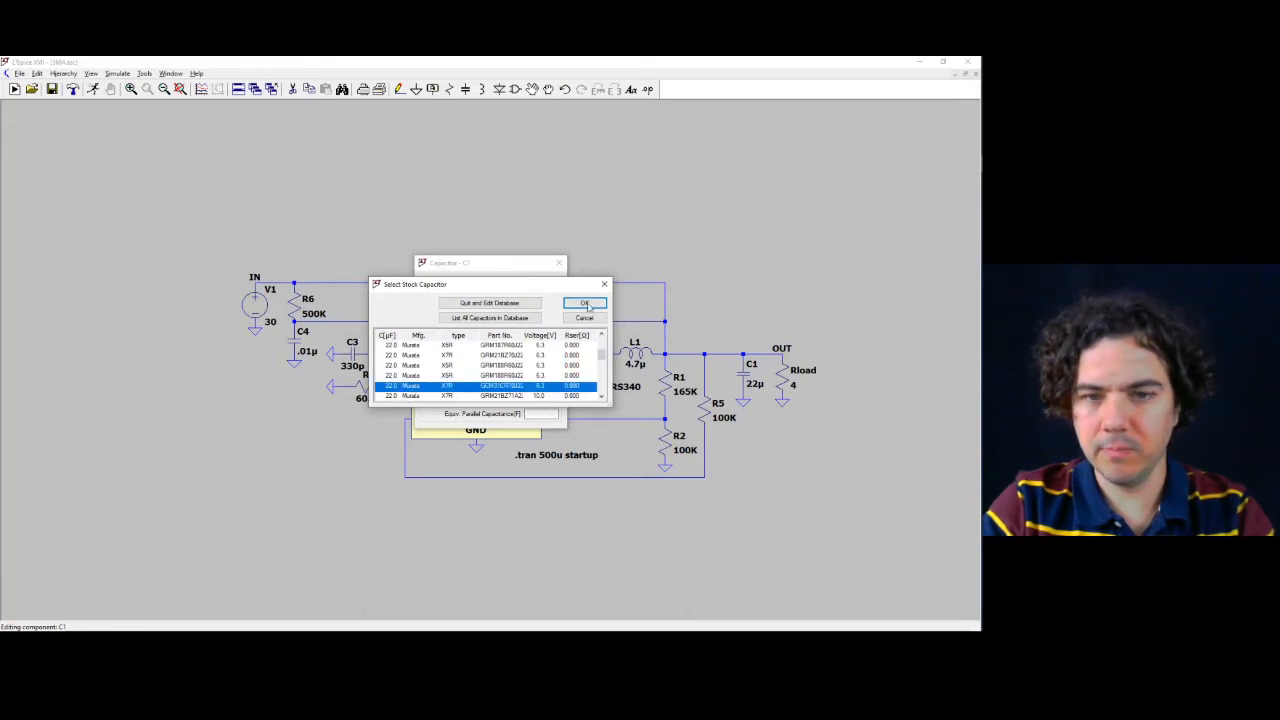
click(585, 302)
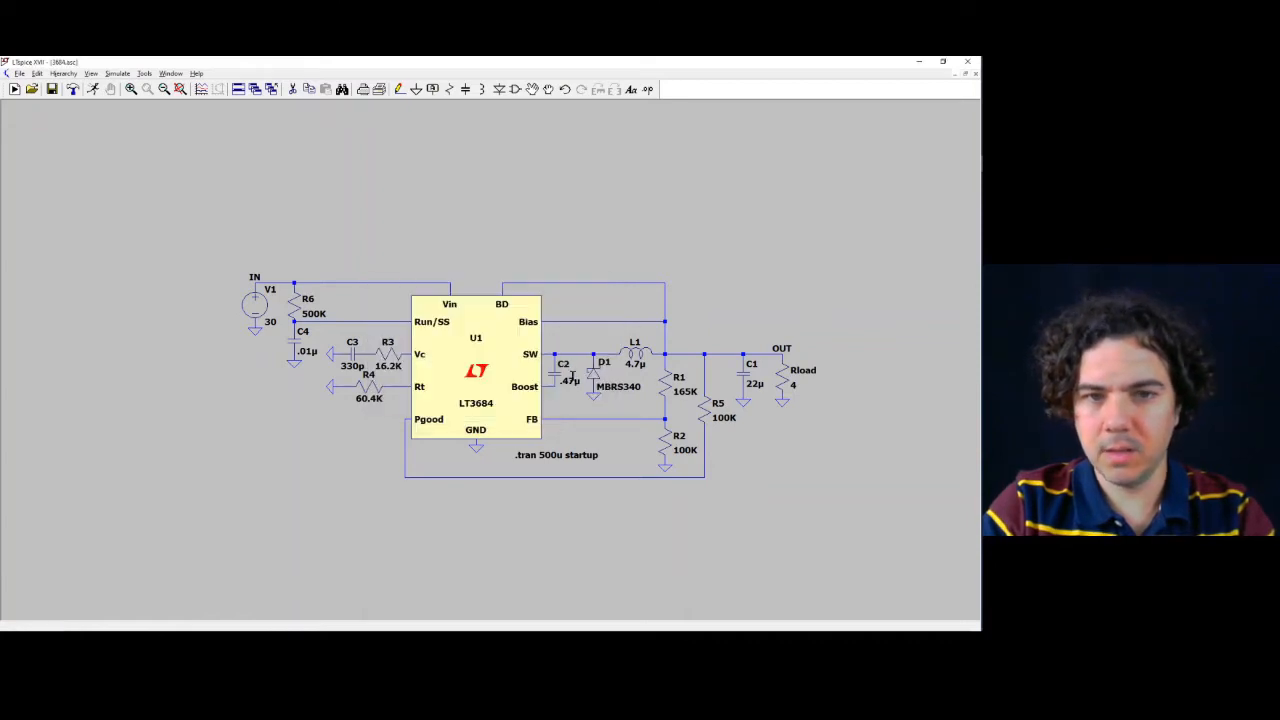
right_click(746, 374)
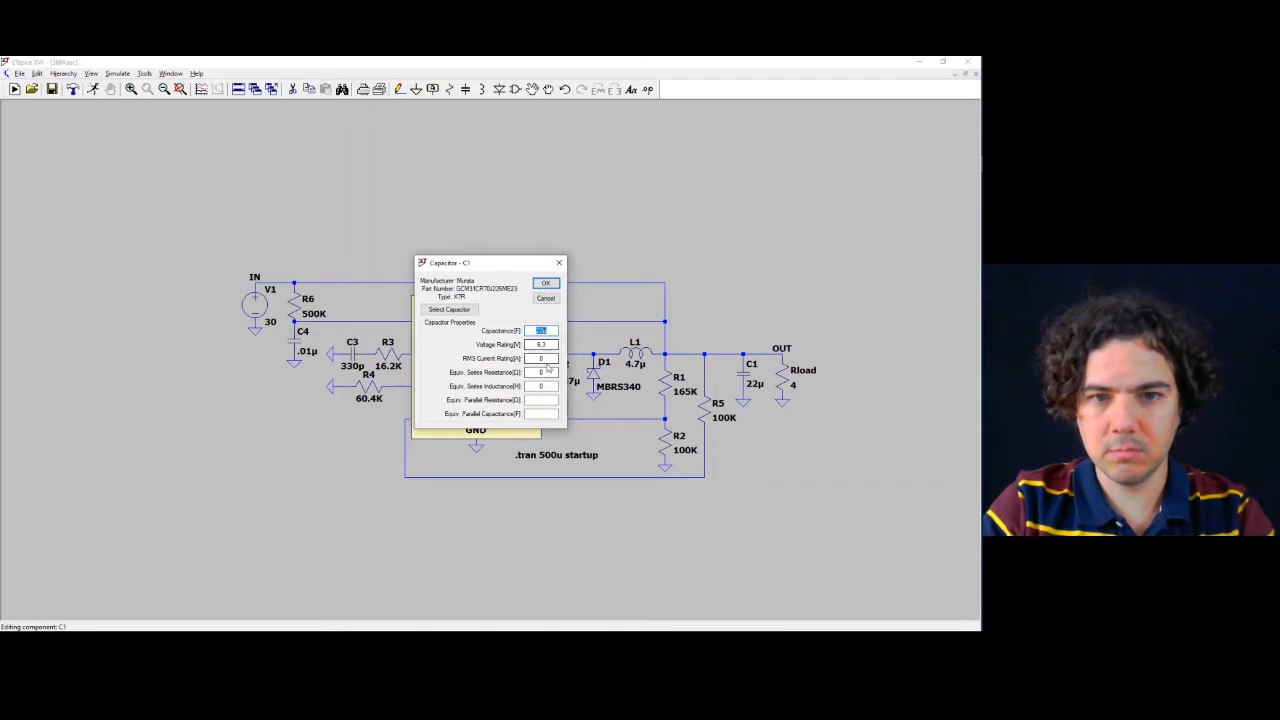
click(546, 299)
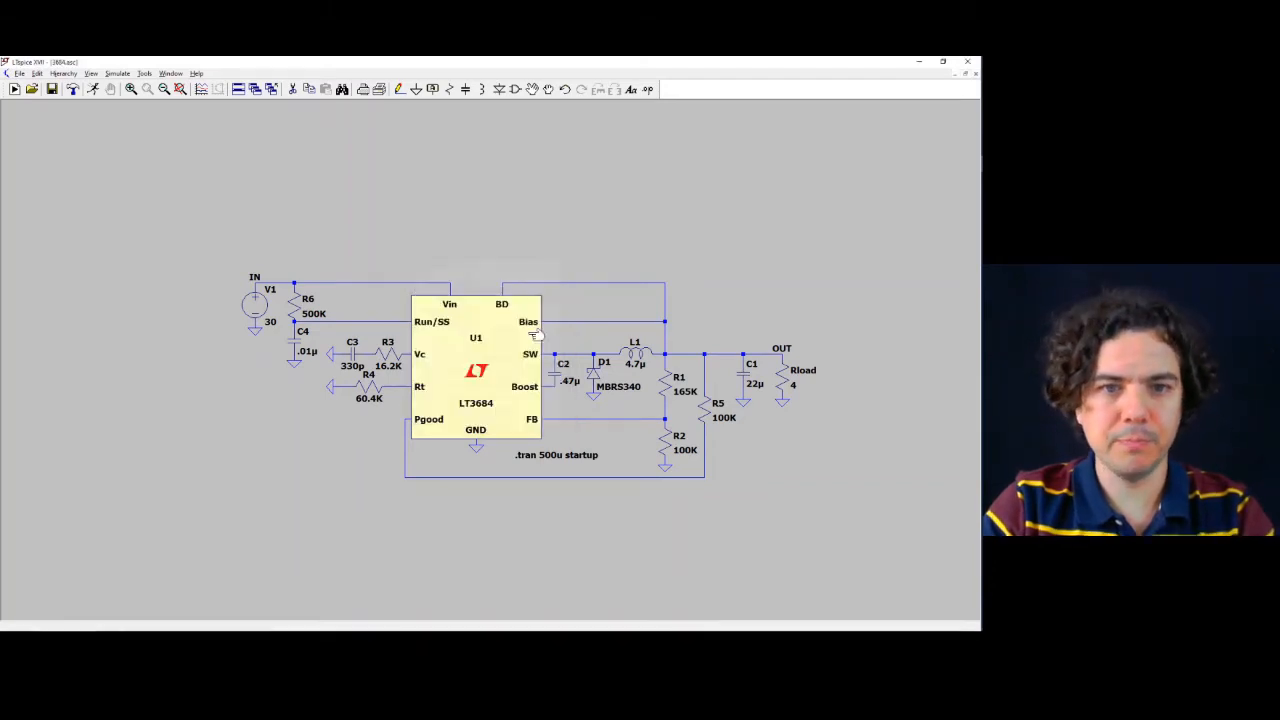
Run the transient simulation, plot the voltage at the OUT node, and zoom in on its settled ripple
click(92, 91)
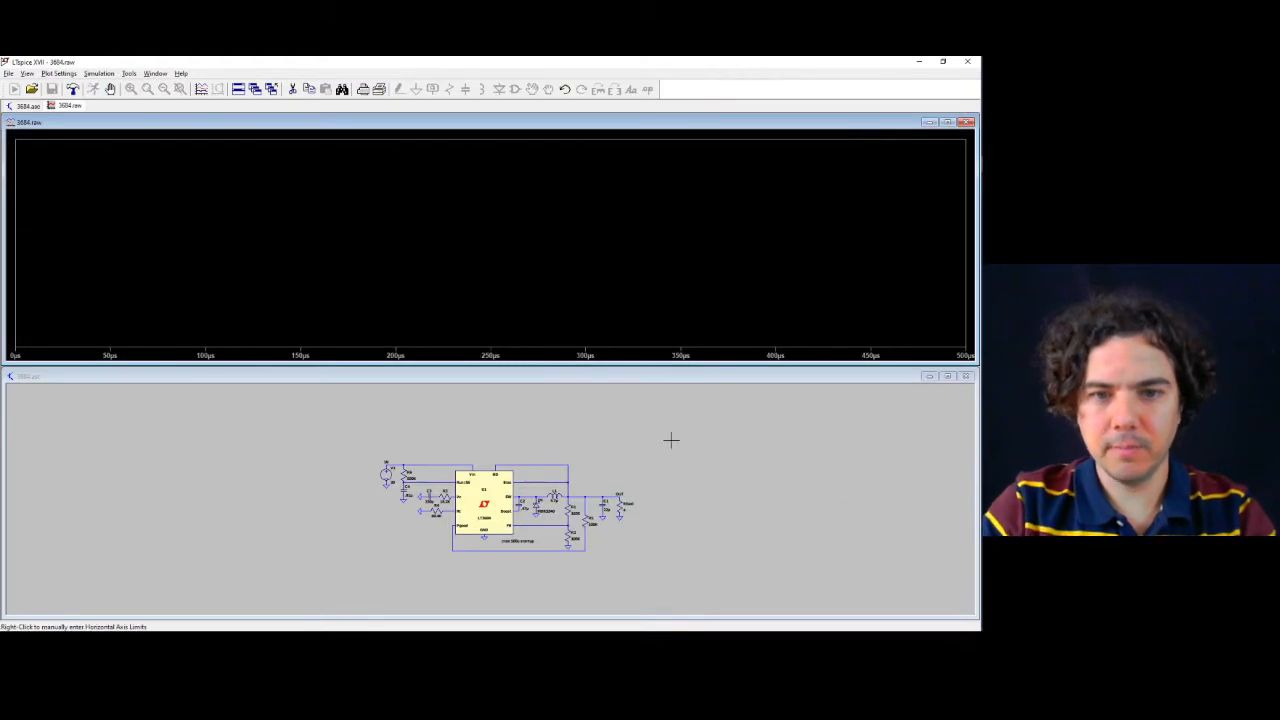
click(619, 495)
click(619, 495)
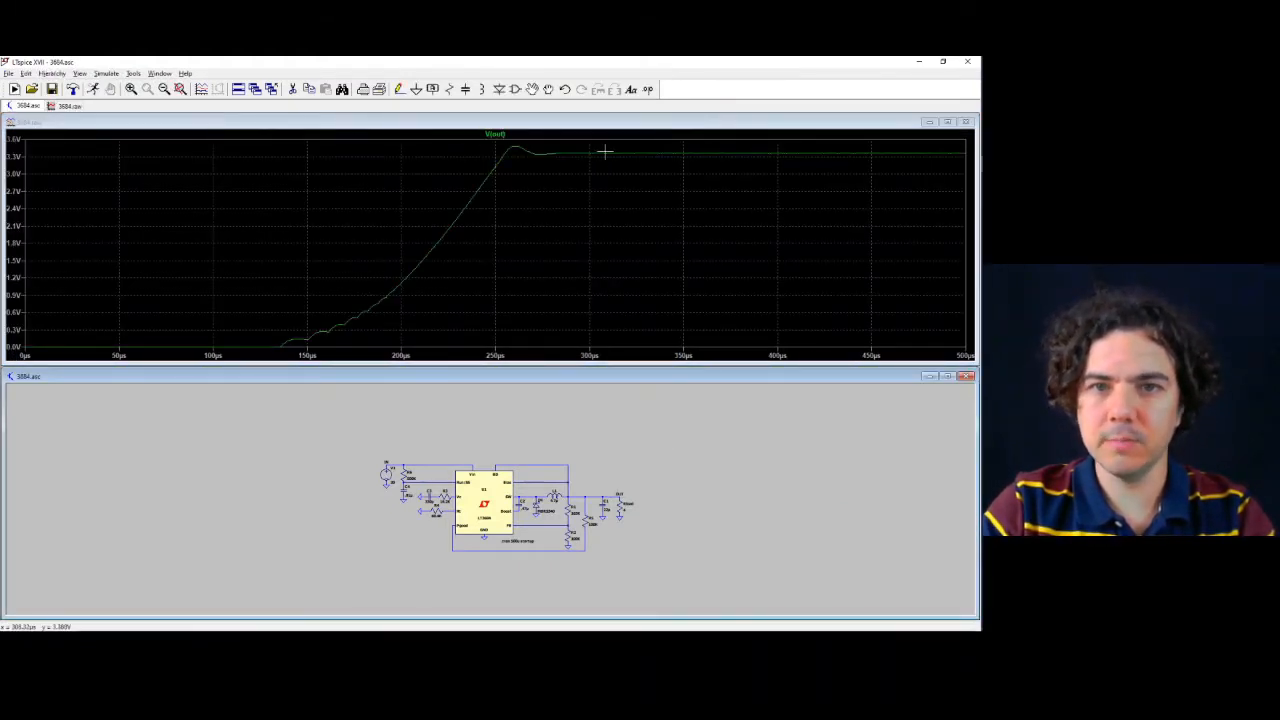
mouse_move(605, 152)
mouse_down()
mouse_move(675, 166)
mouse_move(835, 163)
mouse_up()
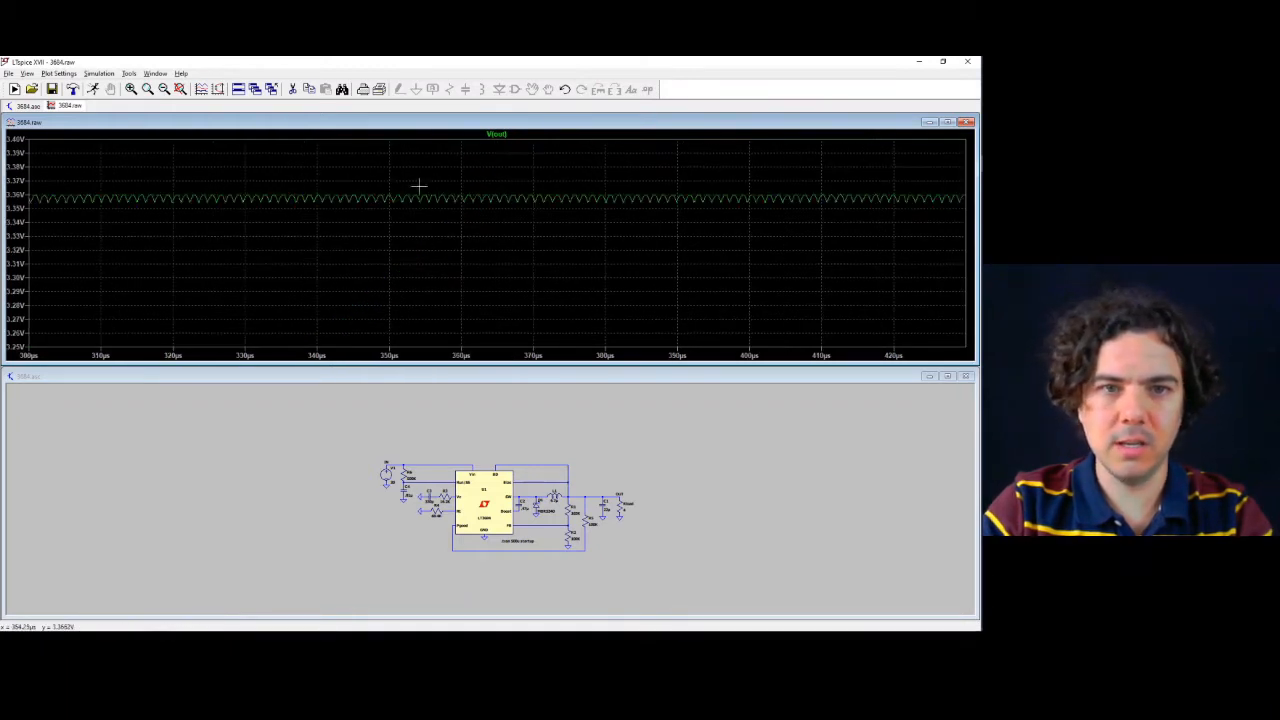
drag(418, 186, 858, 230)
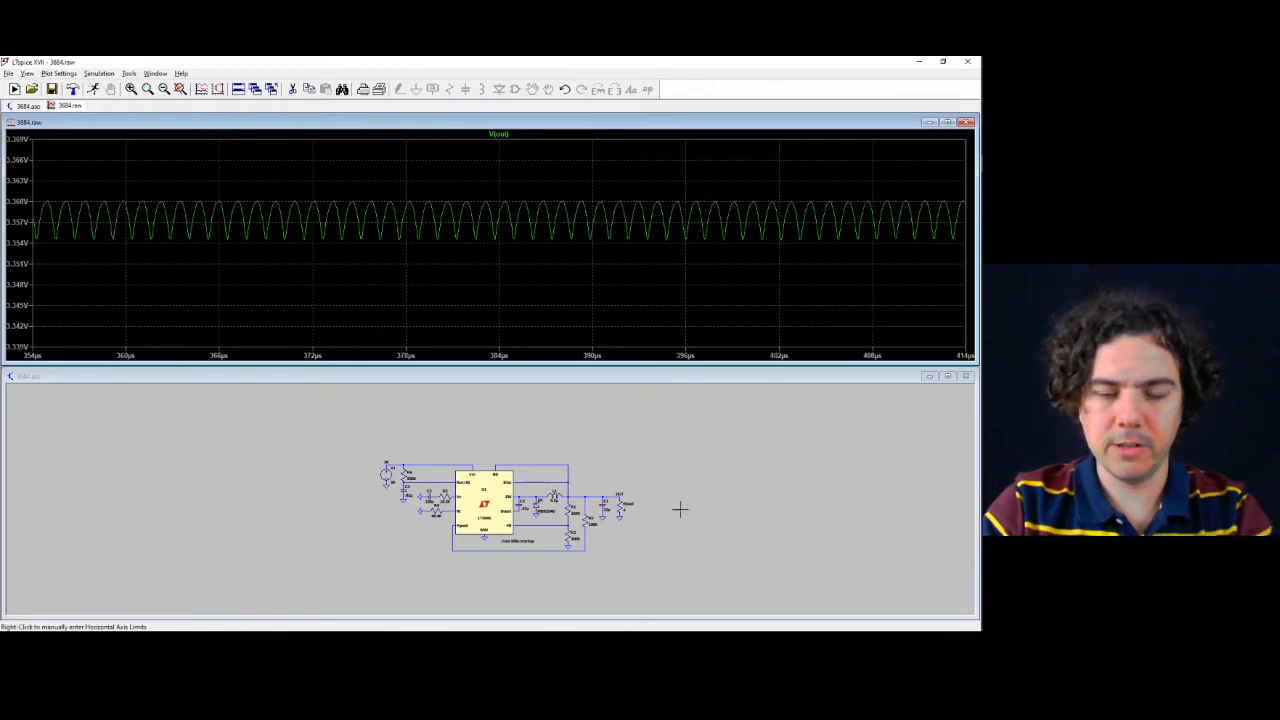
Replace the load resistor Rload at OUT with a current source connected to ground in the maximized schematic
click(659, 421)
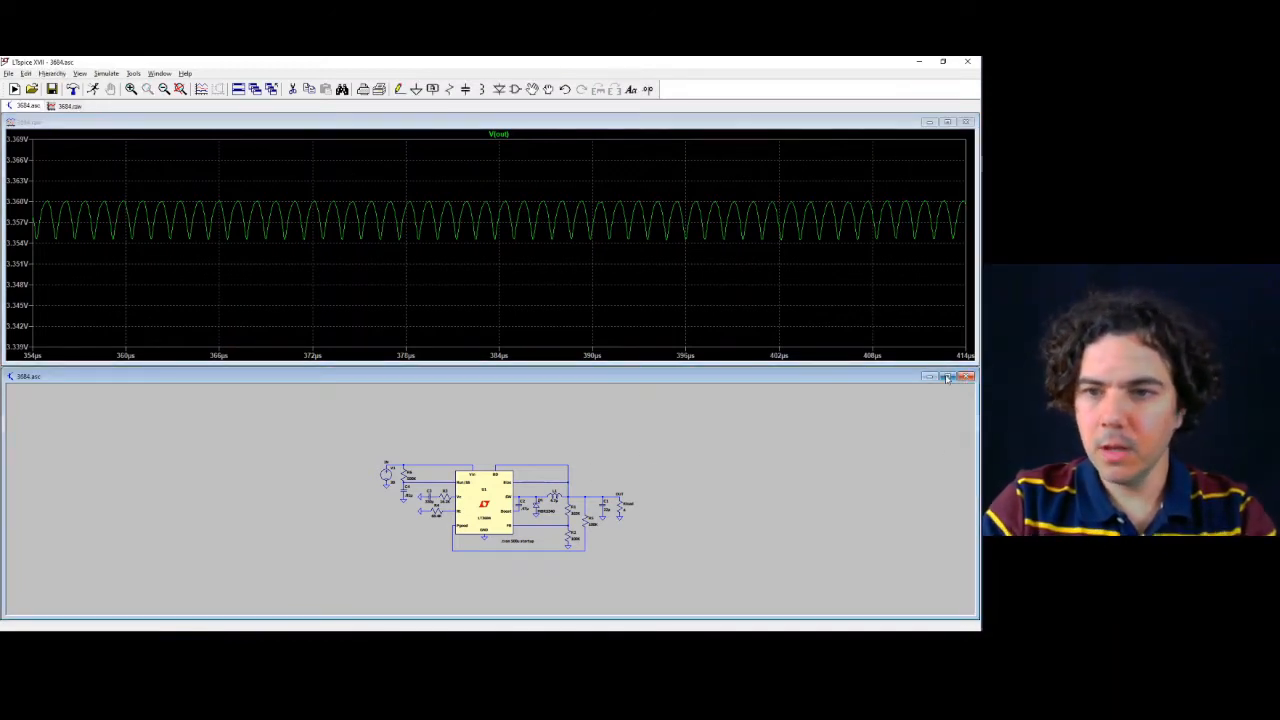
click(946, 377)
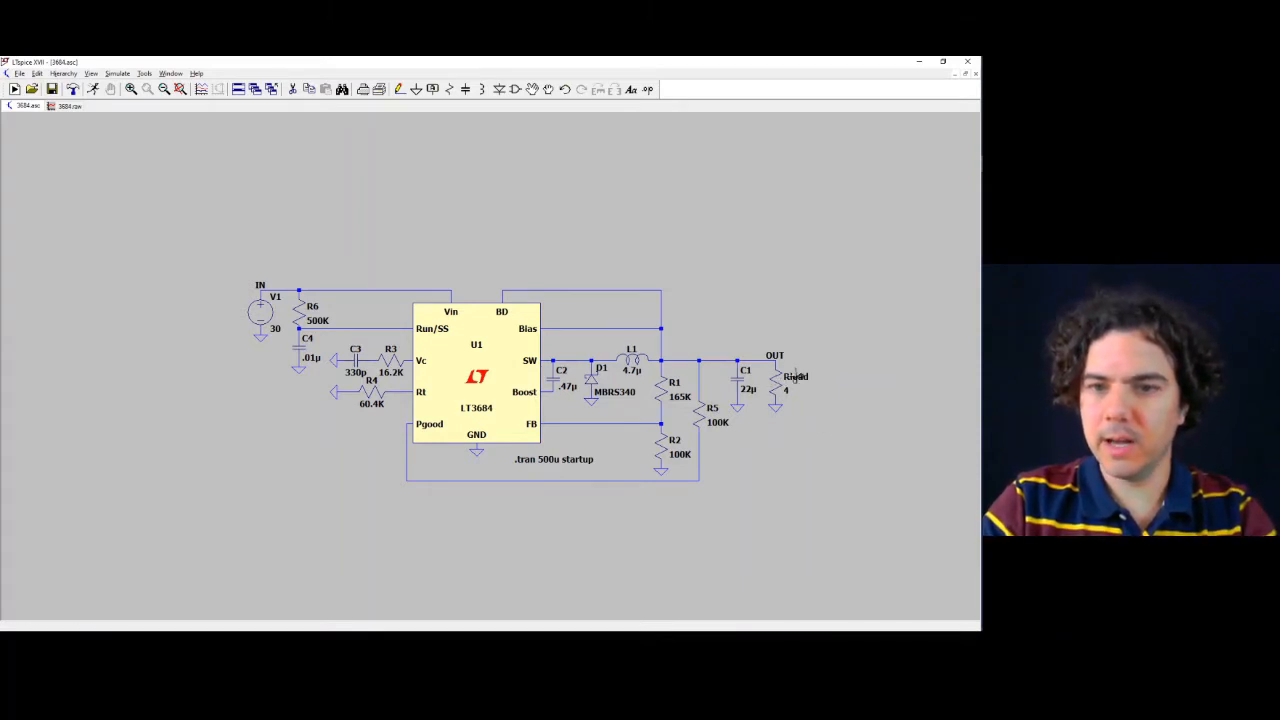
click(777, 382)
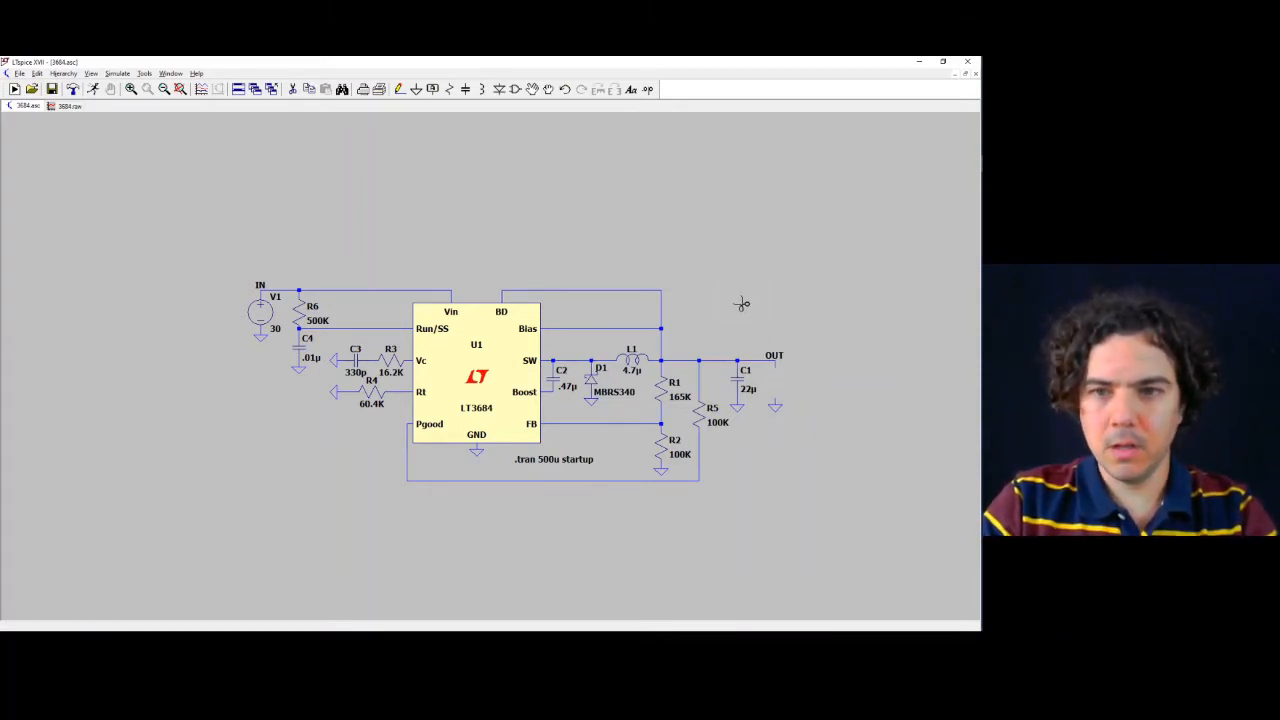
key(F2)
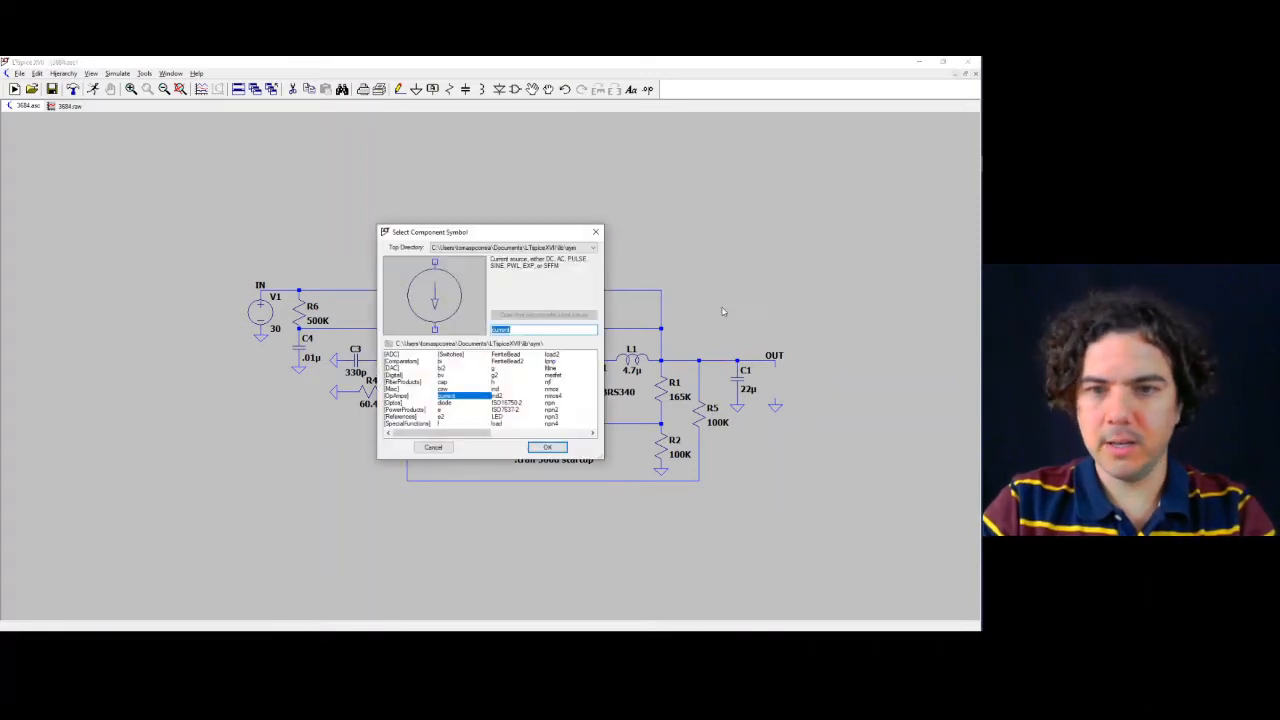
double_click(456, 399)
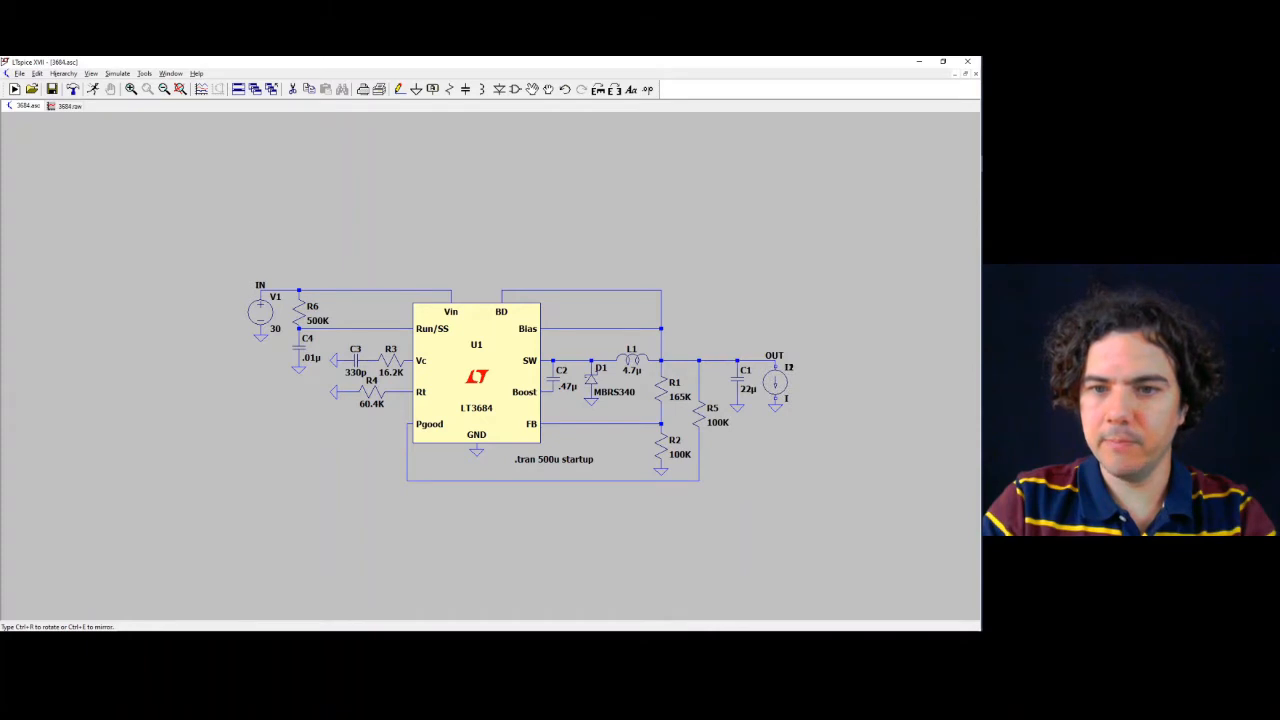
key(Escape)
Configure the load current source as a SINE function with a DC offset of 1 A and an amplitude of 100m
right_click(774, 384)
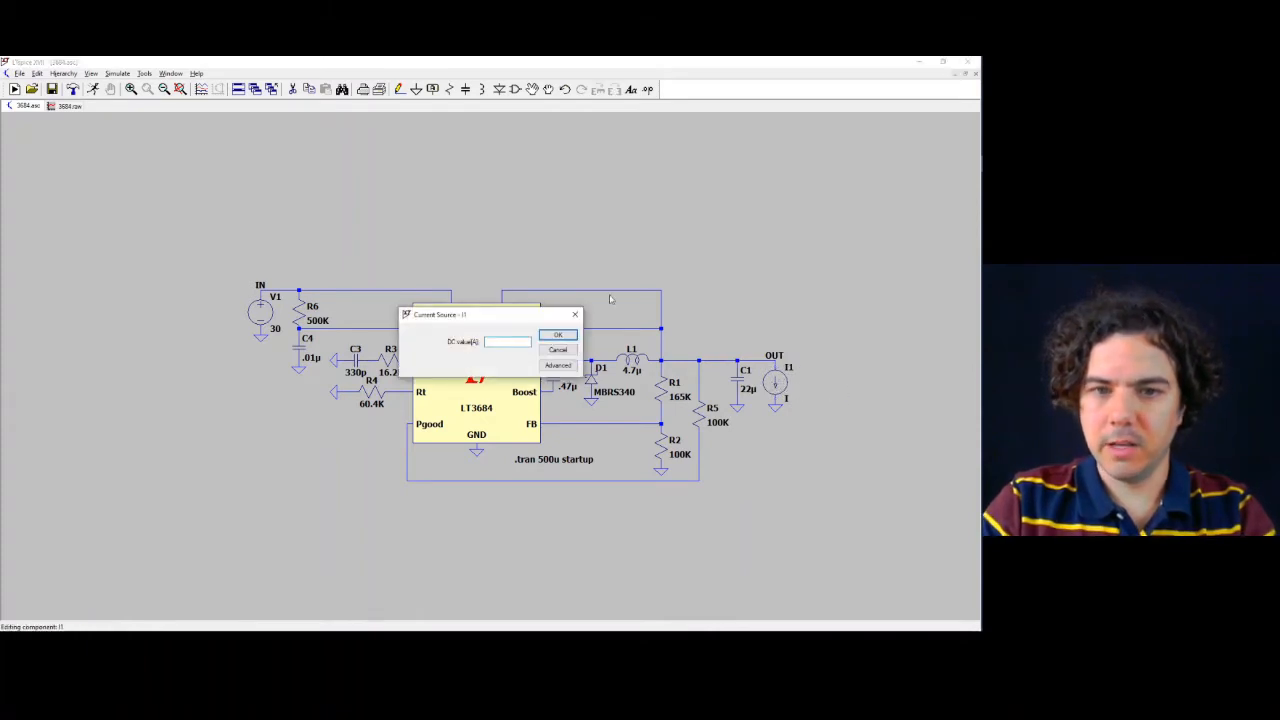
click(559, 366)
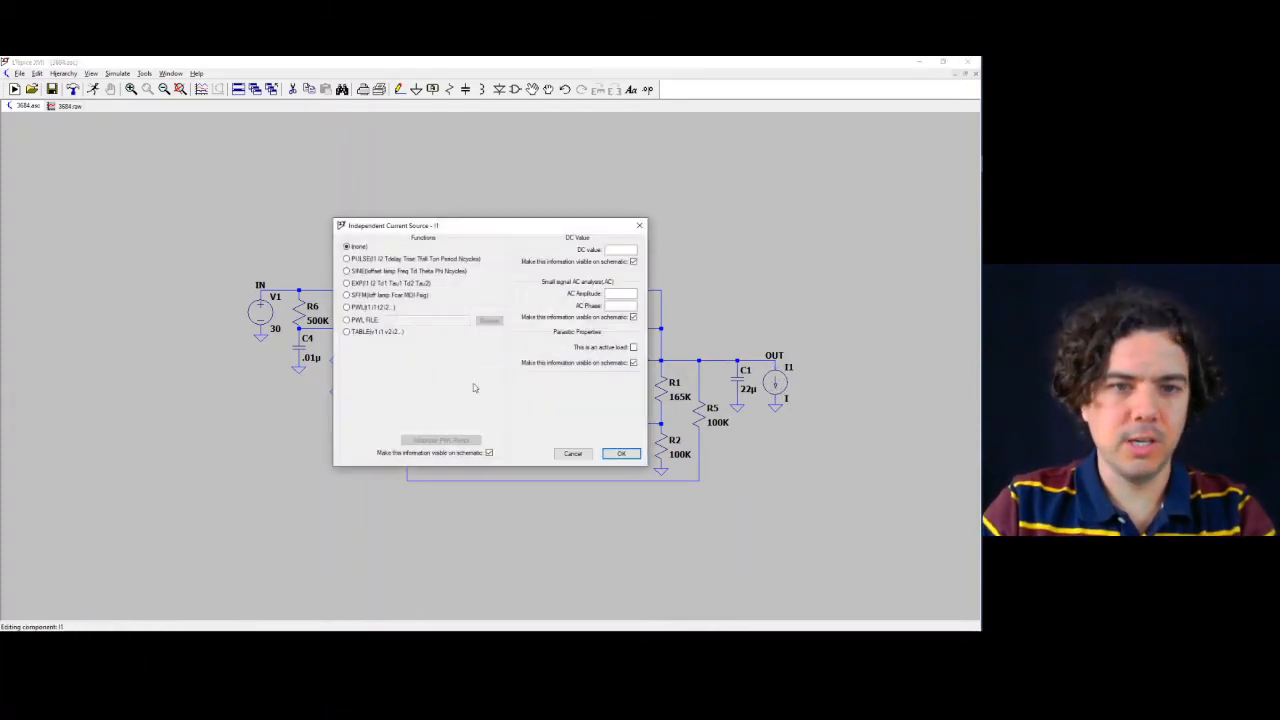
click(357, 271)
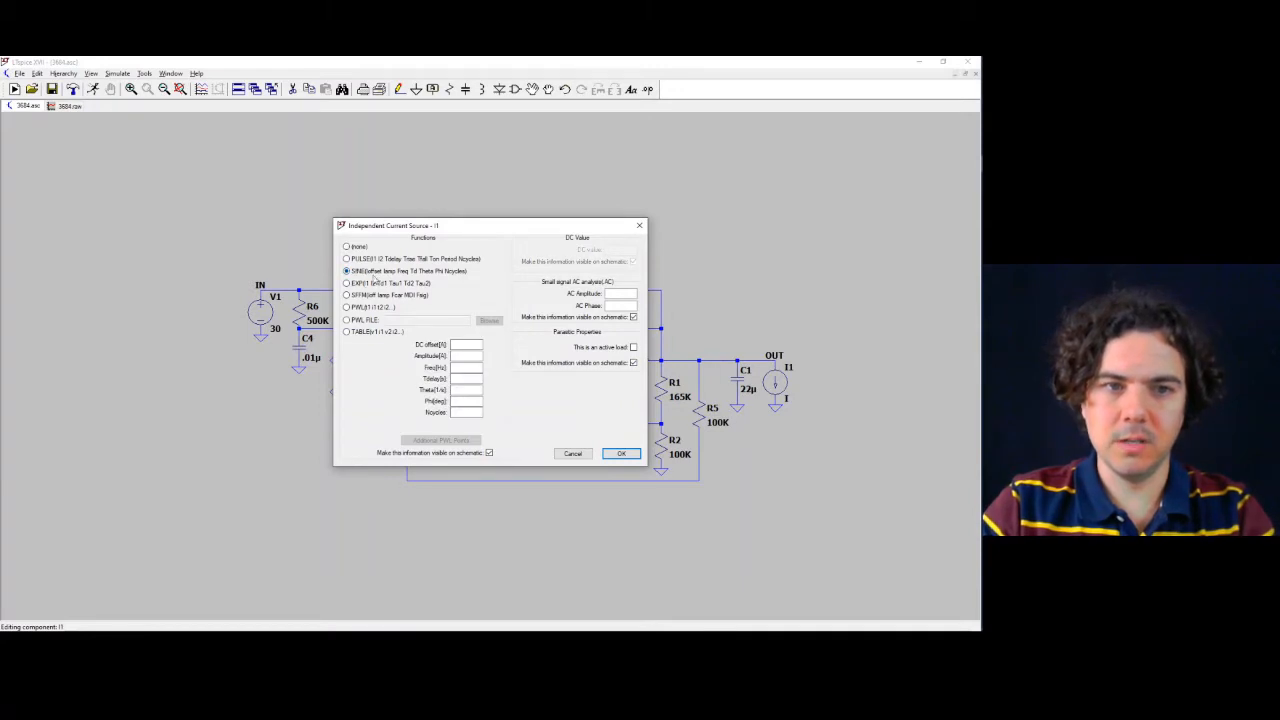
click(464, 344)
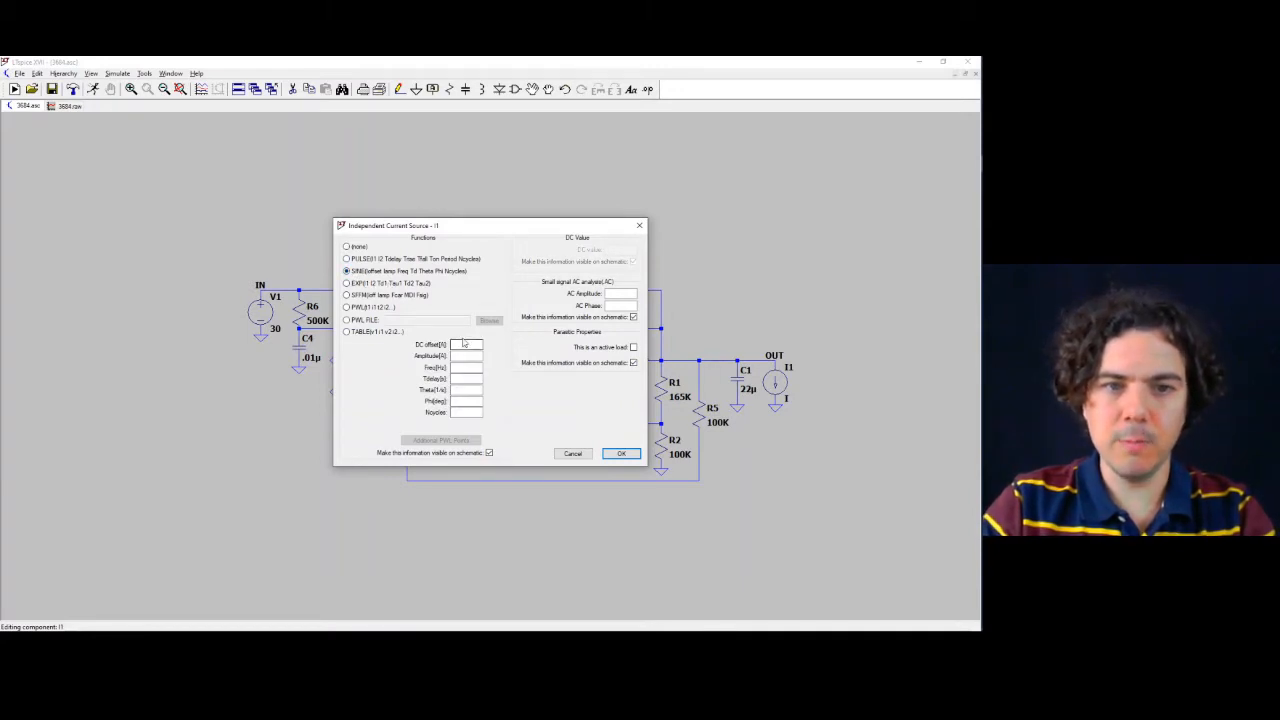
text(0)
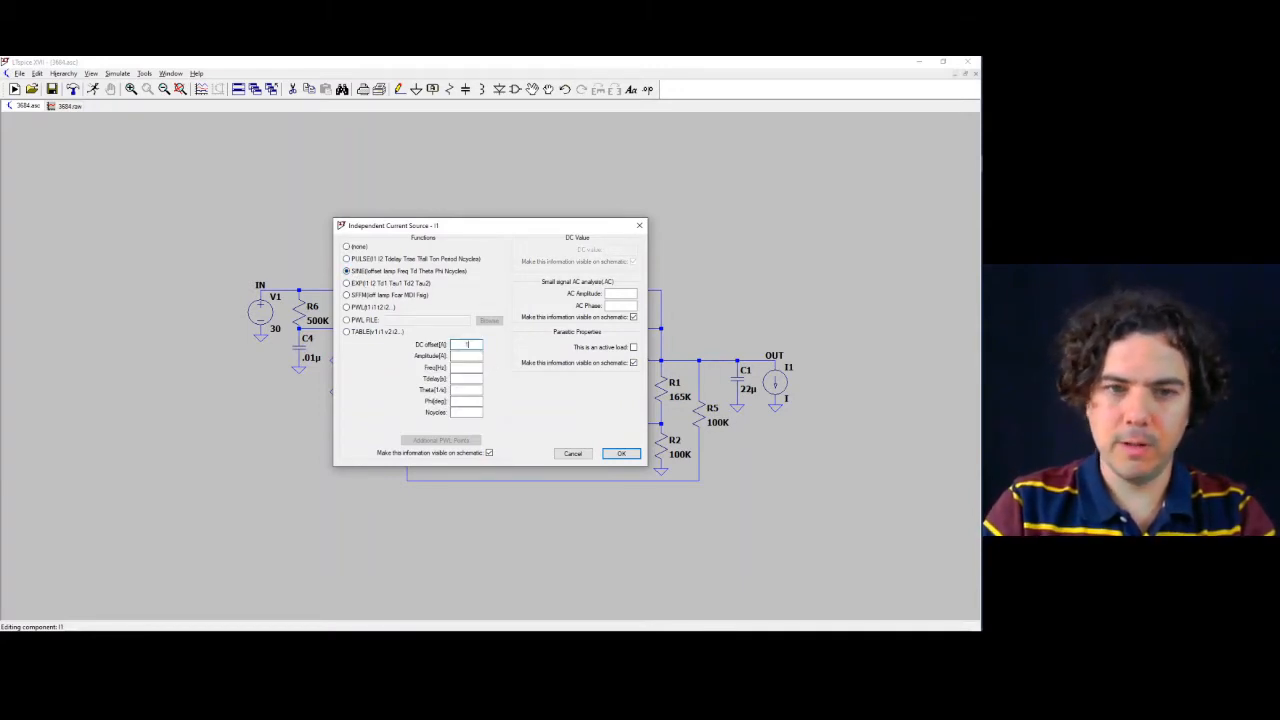
click(461, 358)
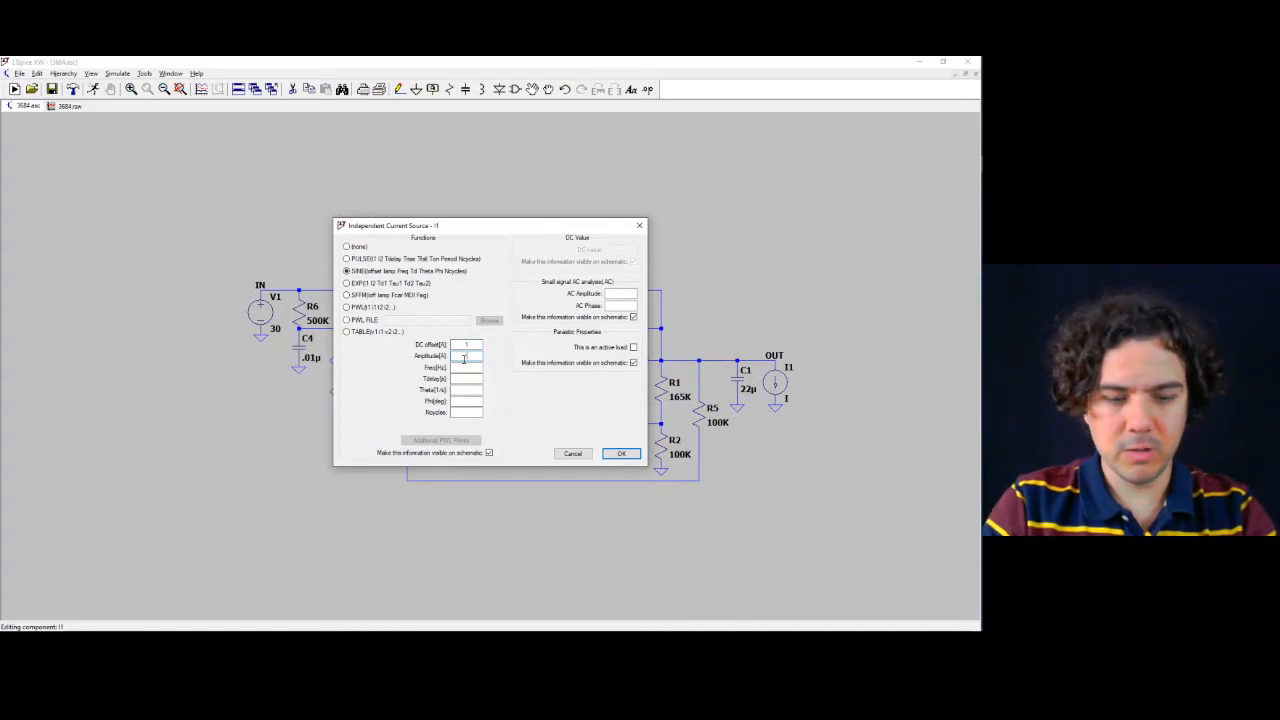
text(100m)
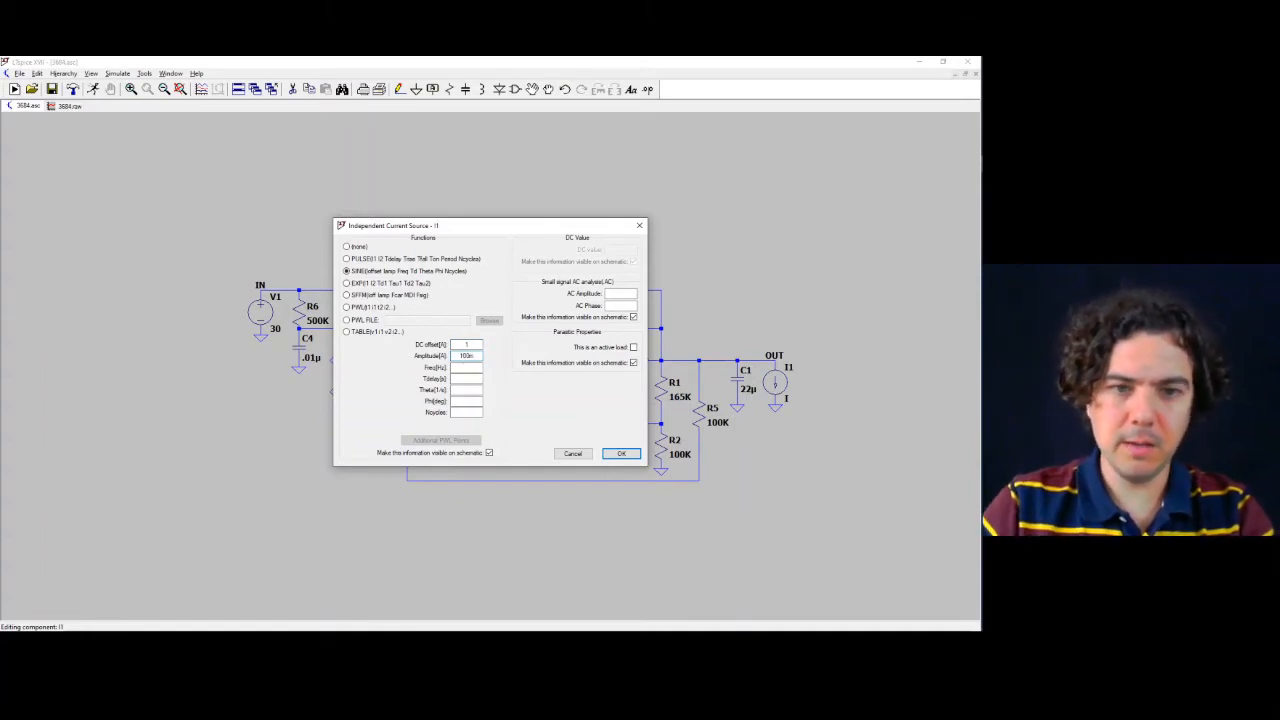
Set the sine current source's frequency to 1k and its delay to 100u, and apply the settings
click(475, 369)
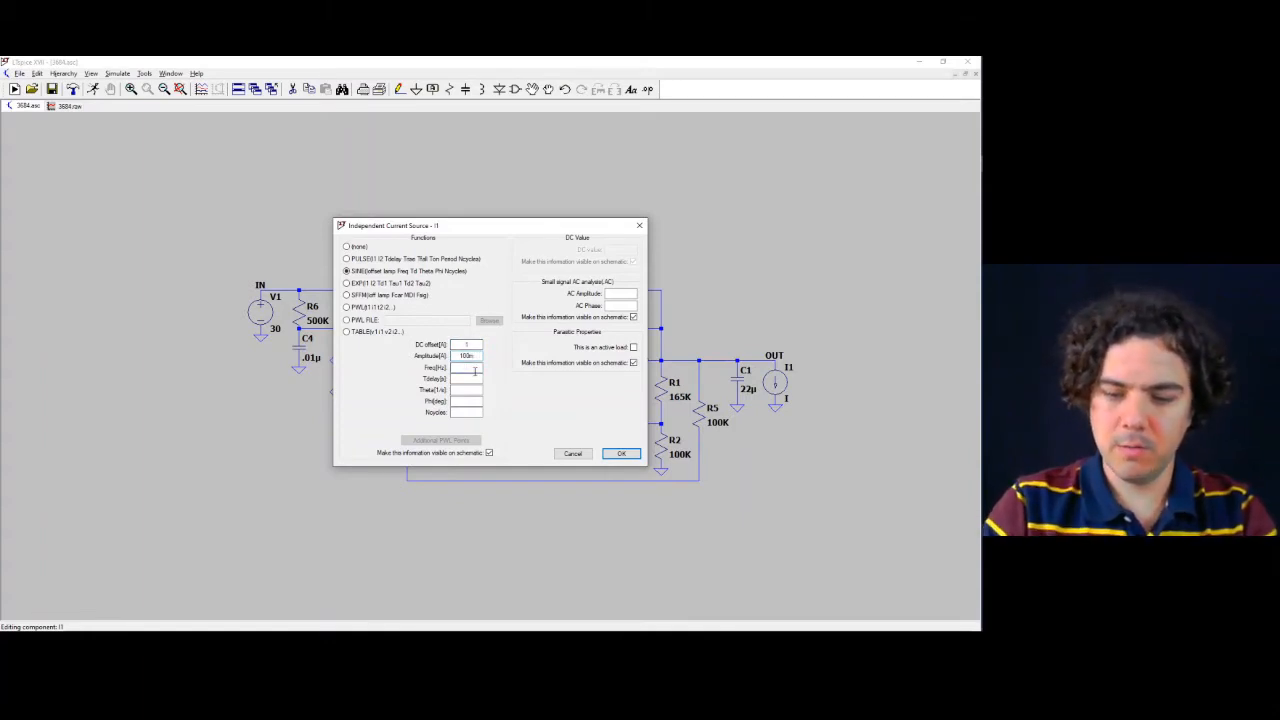
text(10)
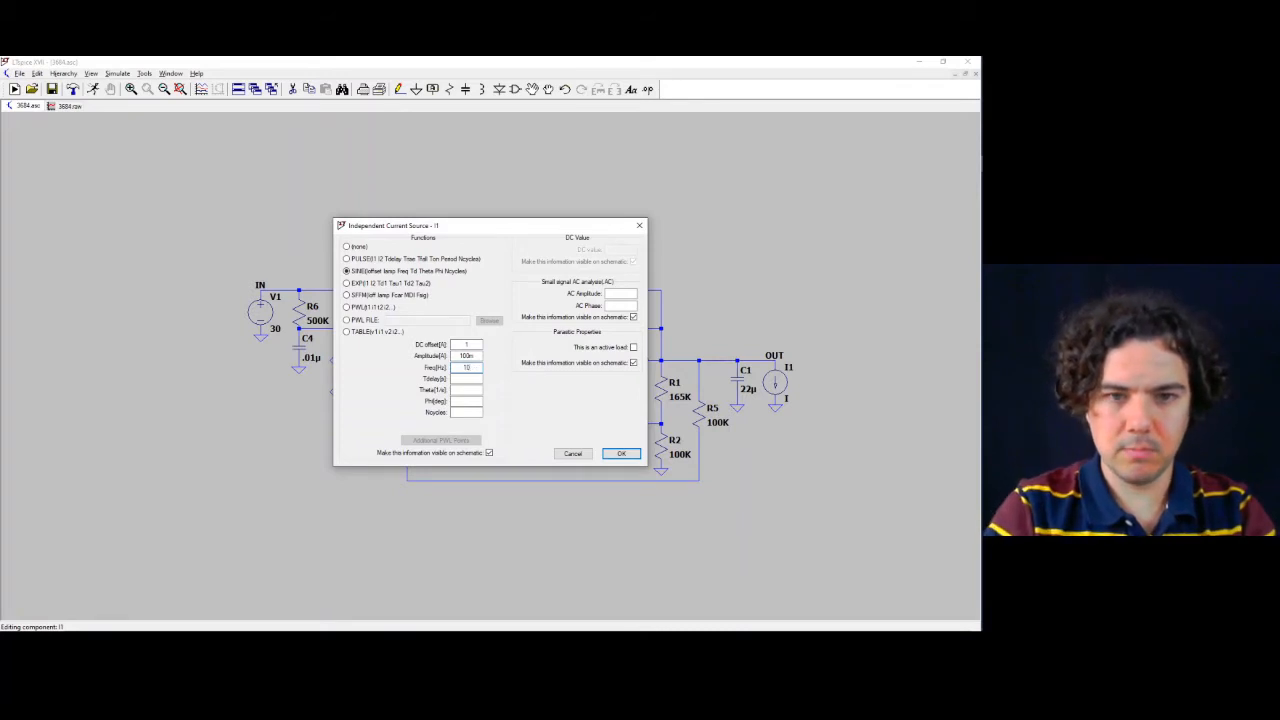
text(k)
click(476, 379)
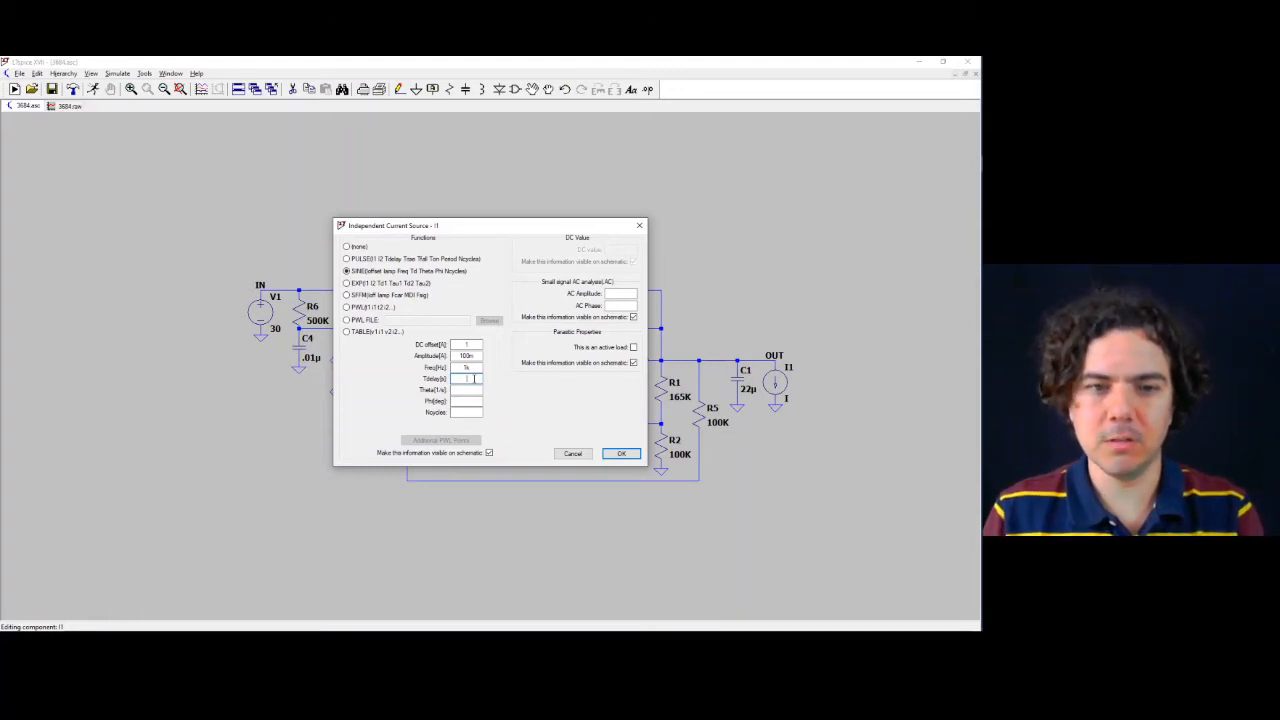
text(100)
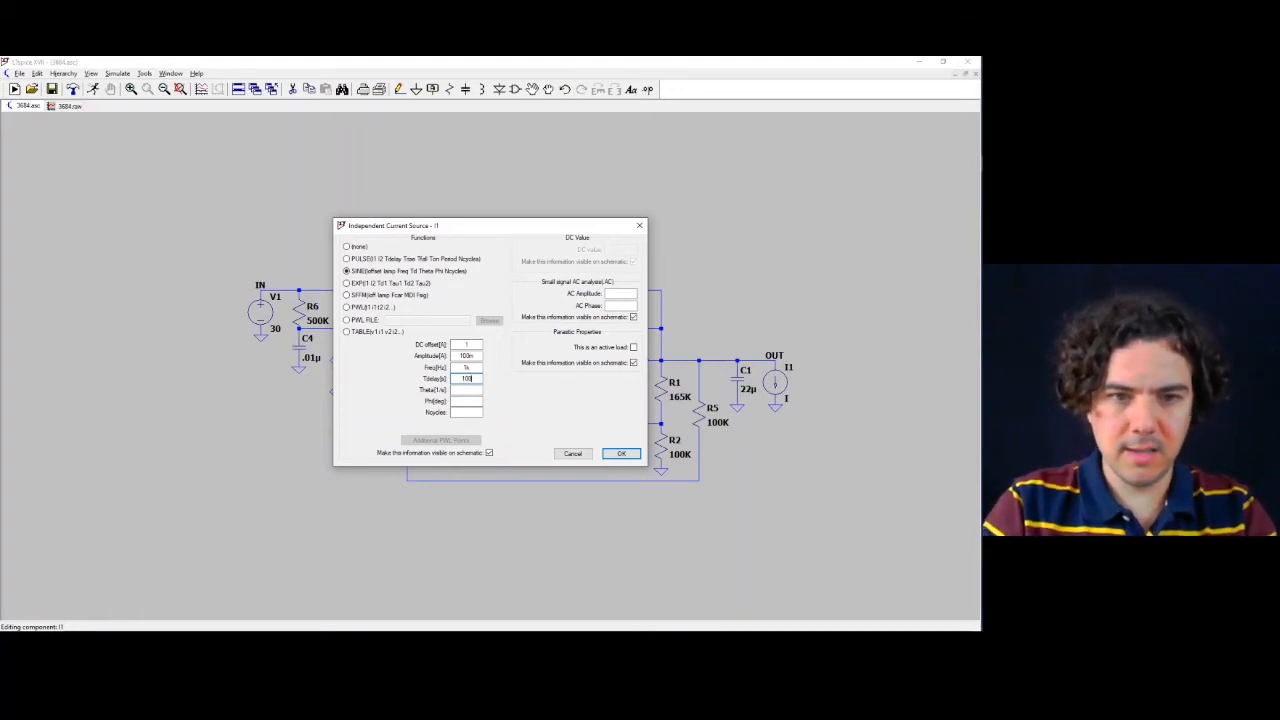
text(u)
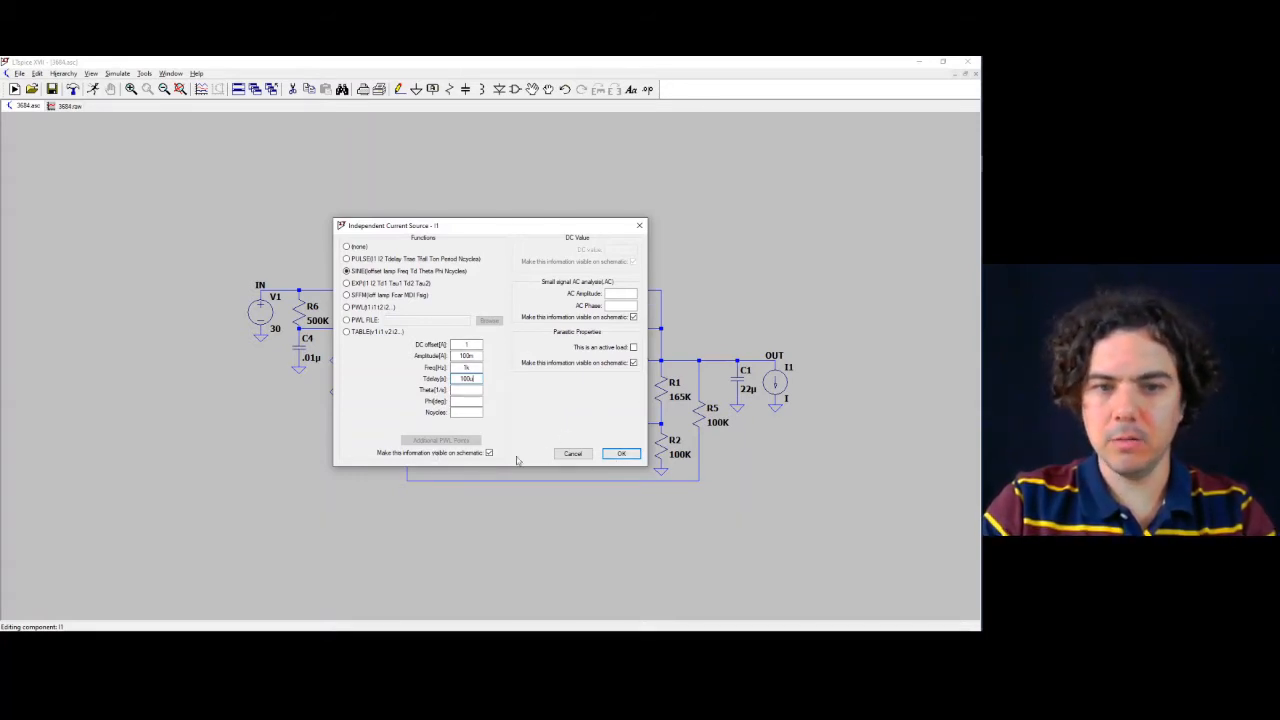
click(621, 453)
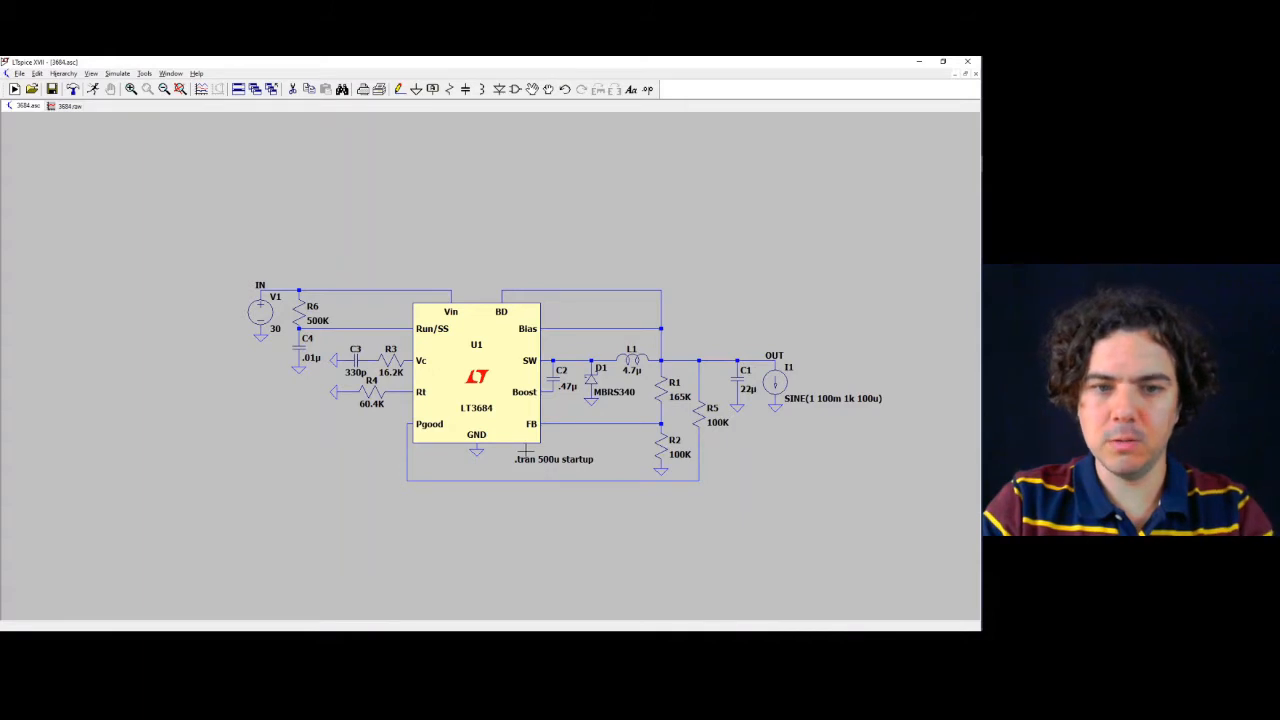
Set the stop time of the transient simulation command to 3m
right_click(527, 459)
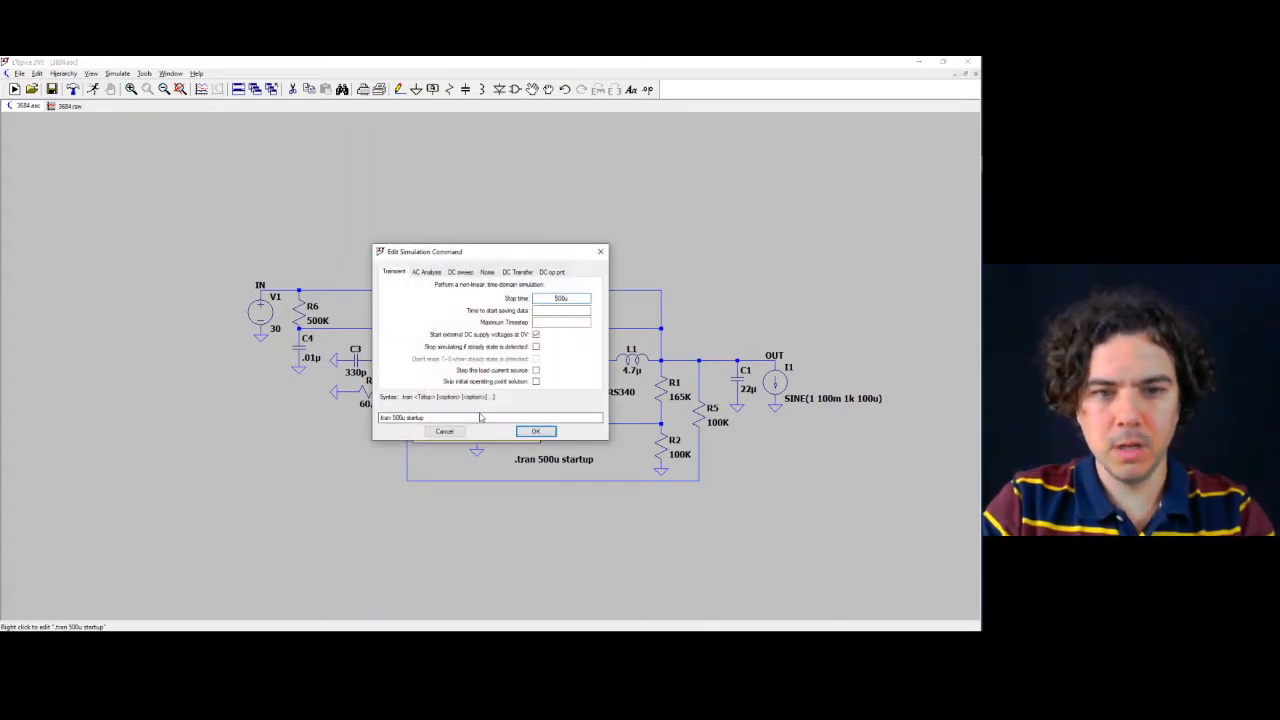
click(404, 418)
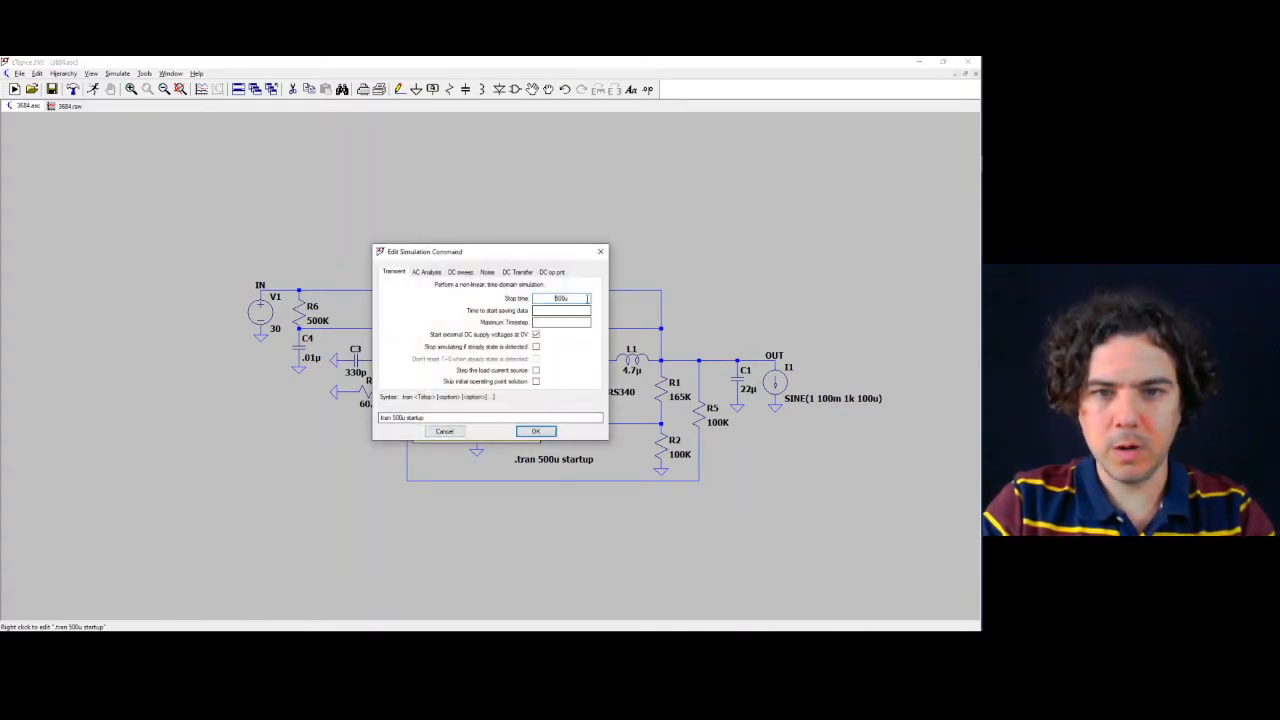
double_click(560, 298)
text(3m)
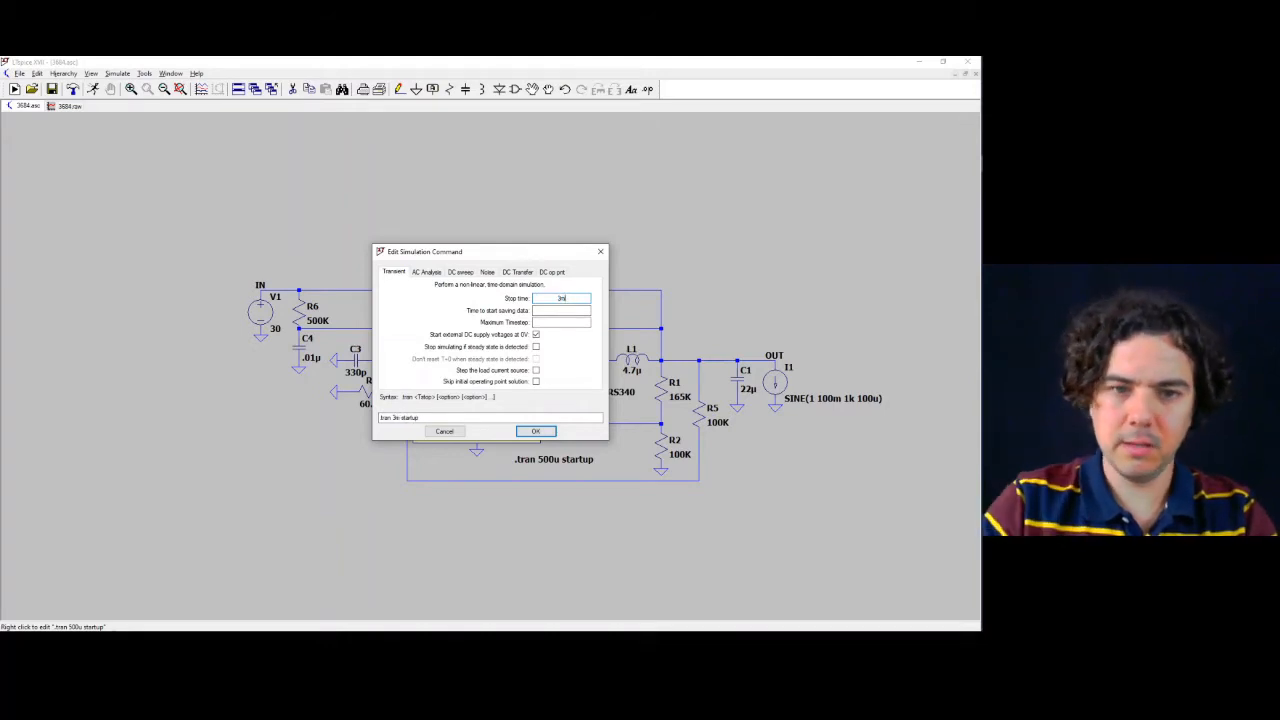
click(535, 432)
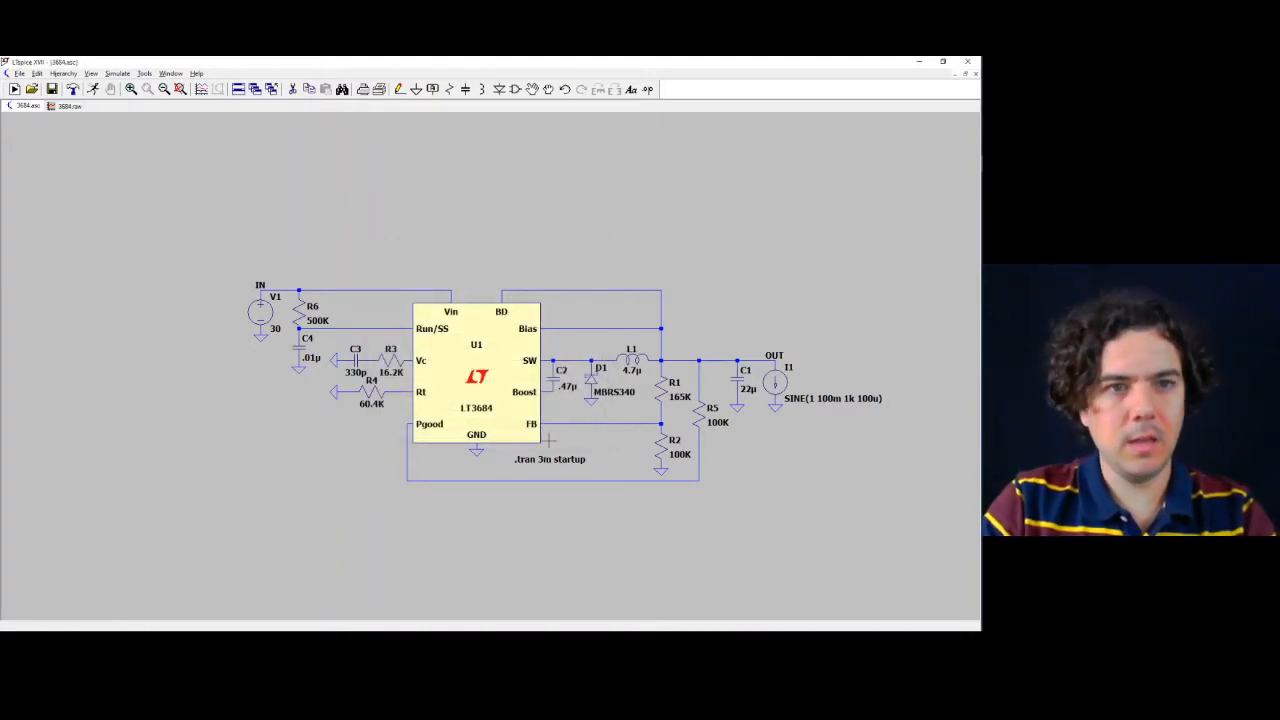
Run the transient simulation and plot the current through load source I1 along with the output voltage
click(94, 89)
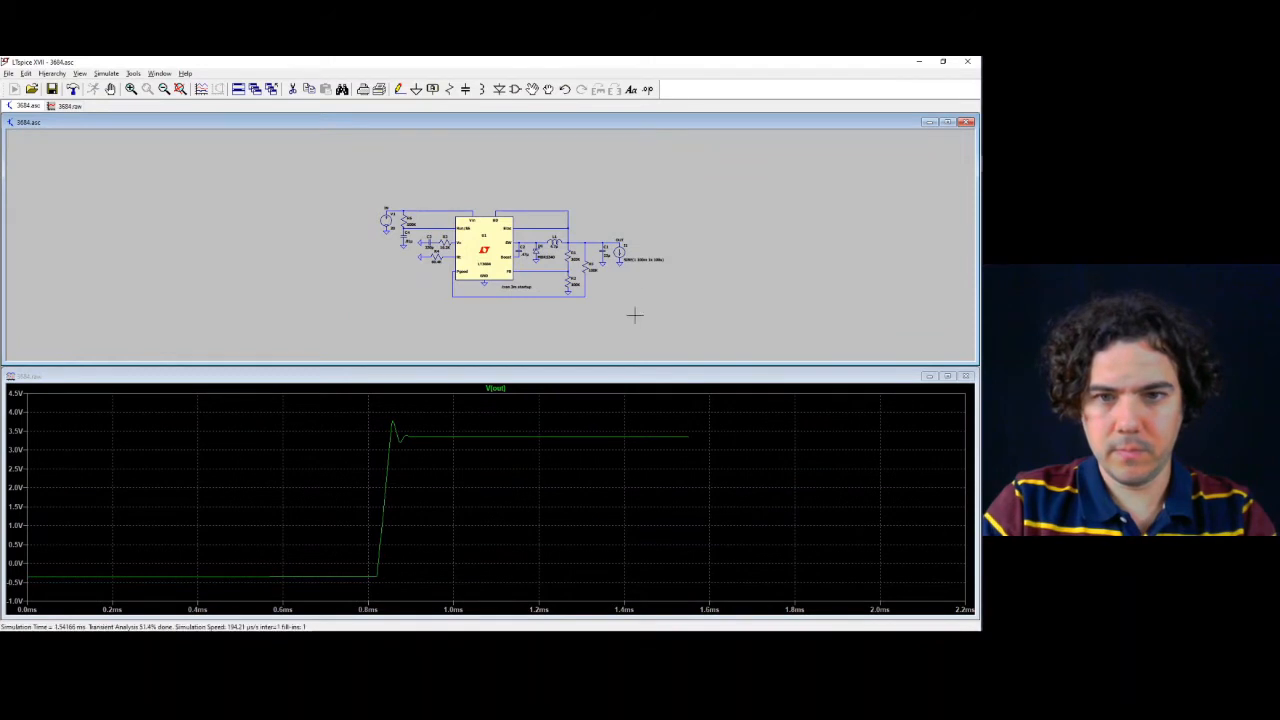
click(620, 244)
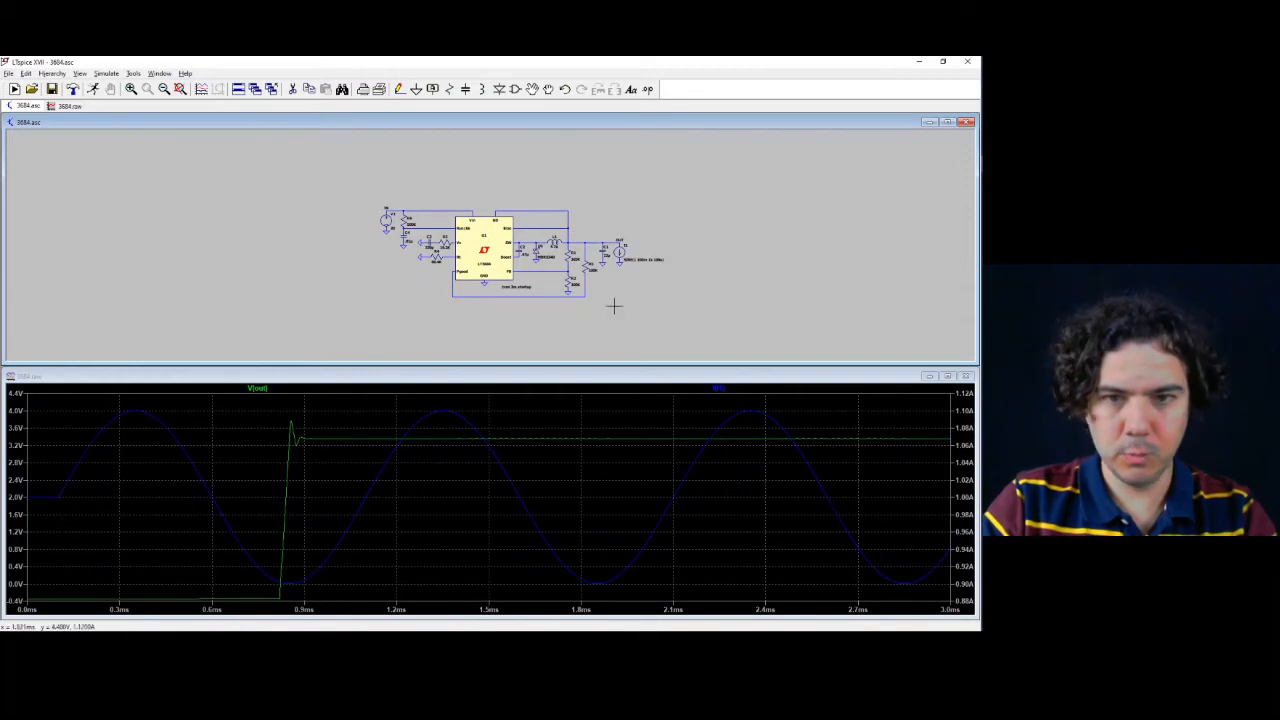
Set the delay of the sine load current source I1 to 1m and rerun the simulation
right_click(623, 253)
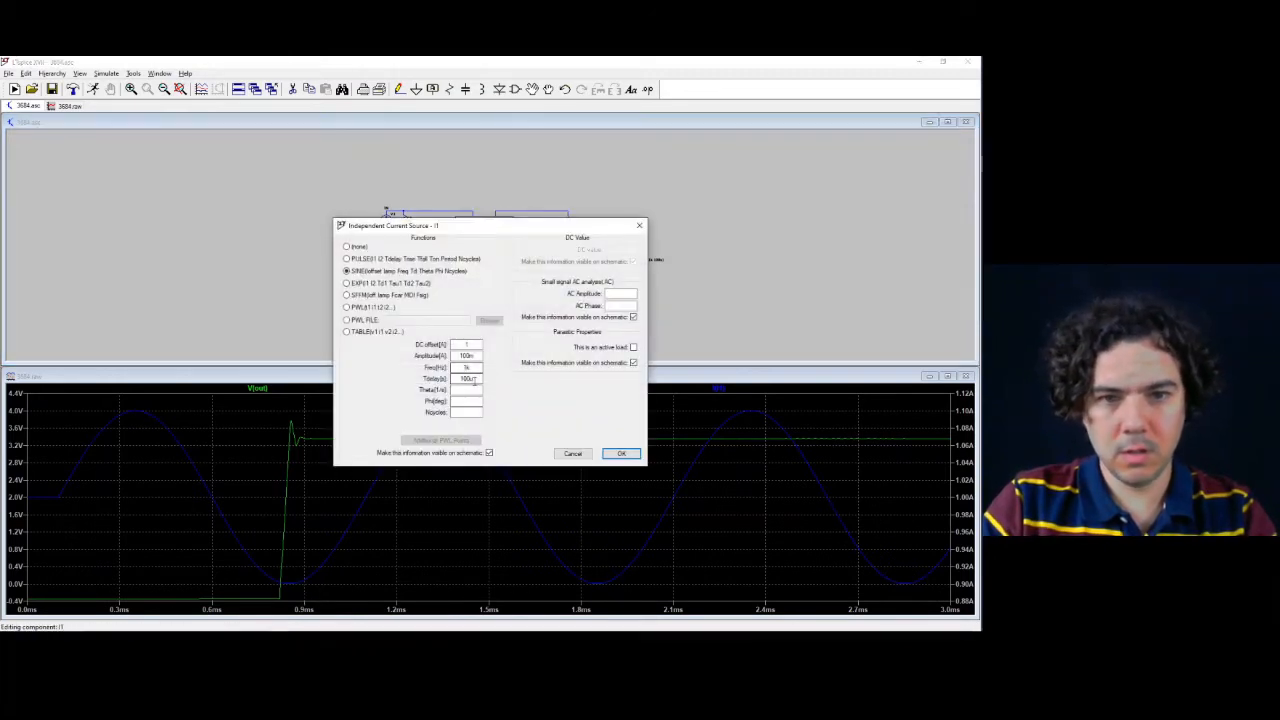
drag(475, 382, 430, 384)
text(1m)
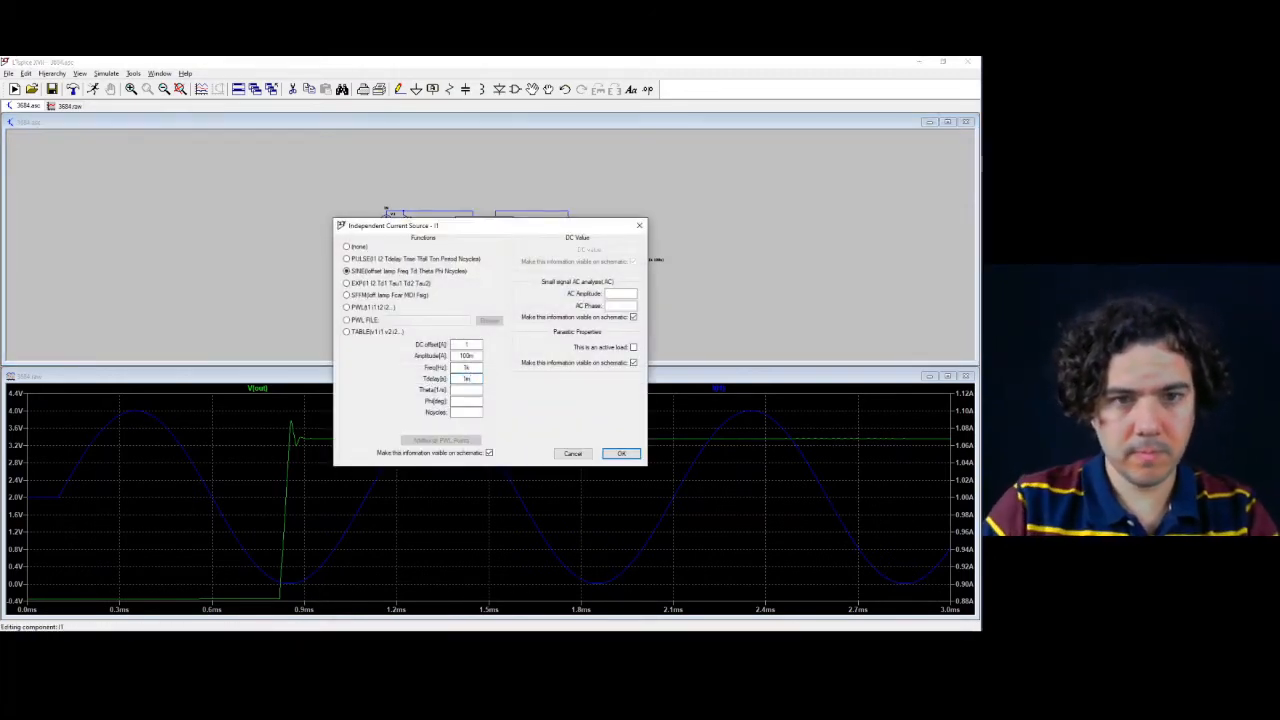
click(620, 453)
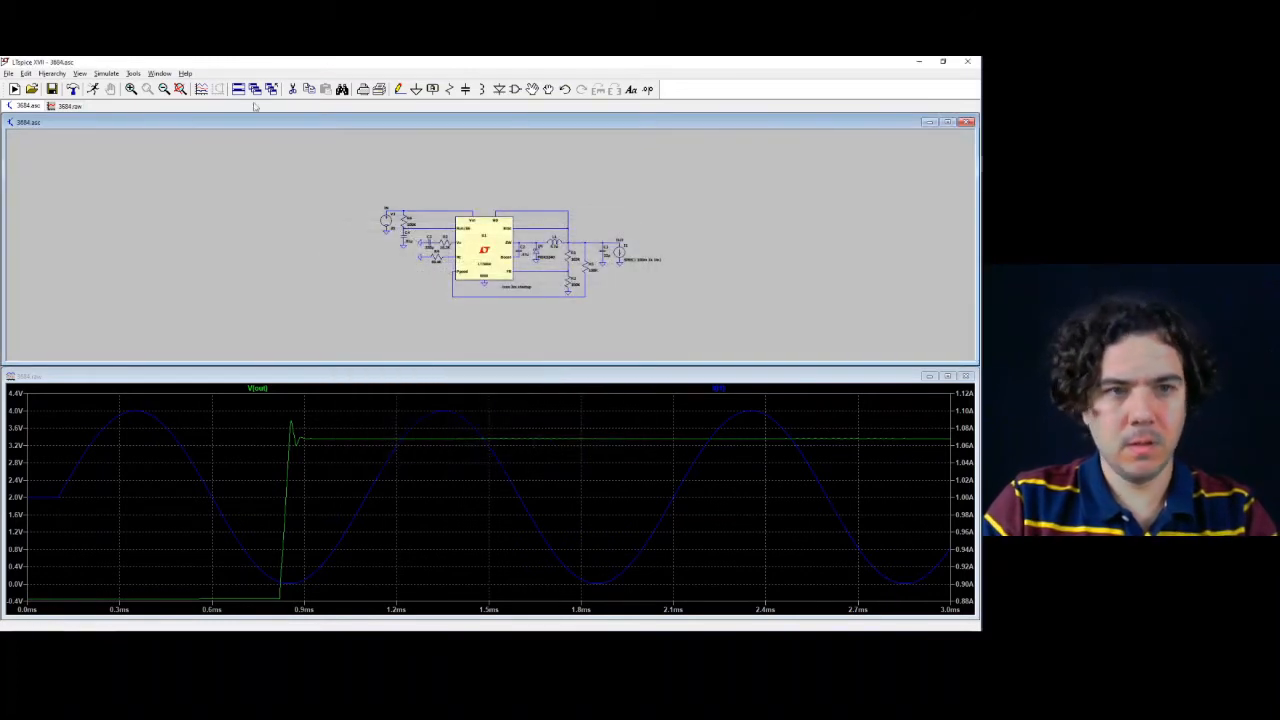
click(90, 90)
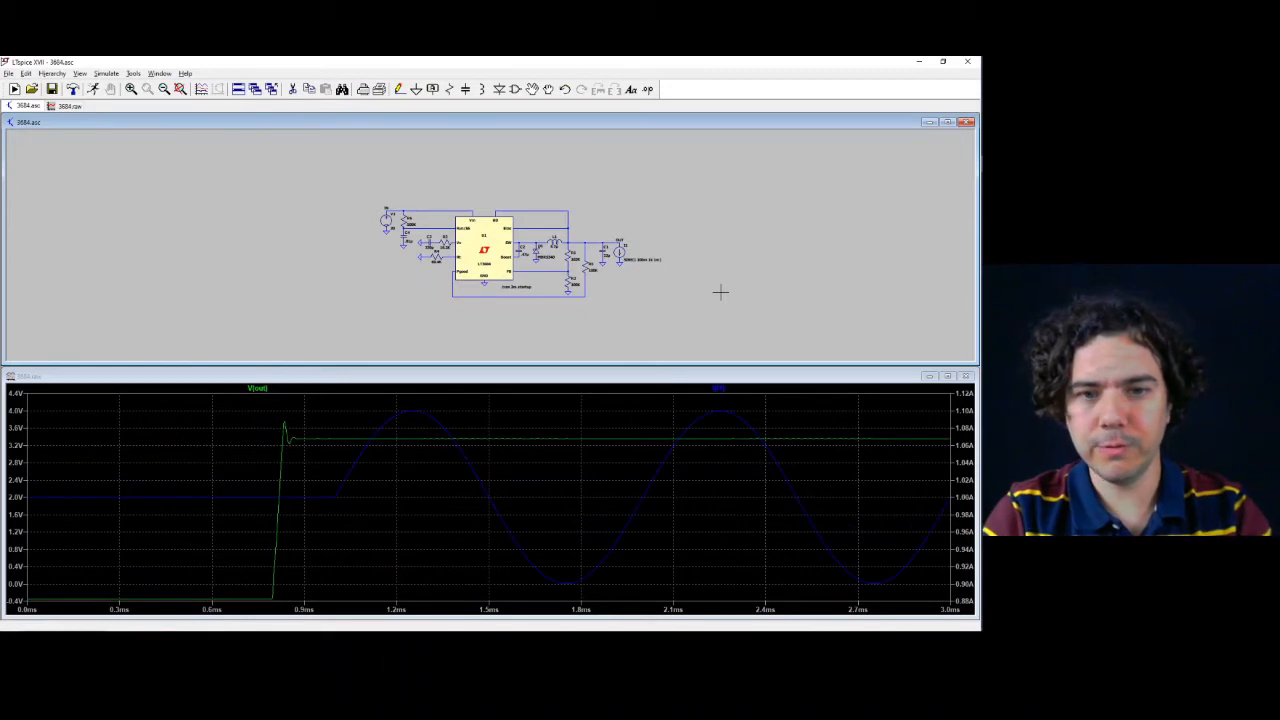
Zoom the waveform plot to the 1 ms to 3 ms range and generate an FFT of V(out) over the current zoom extent
click(343, 433)
drag(343, 433, 952, 447)
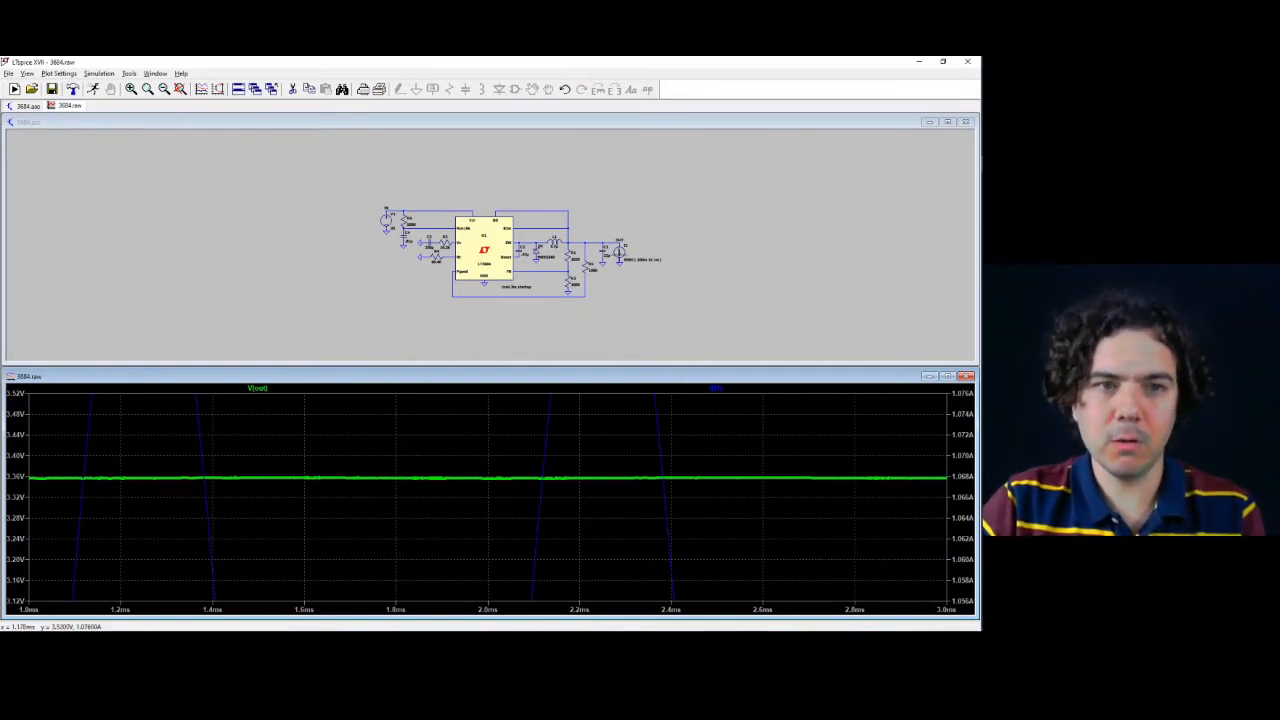
click(28, 74)
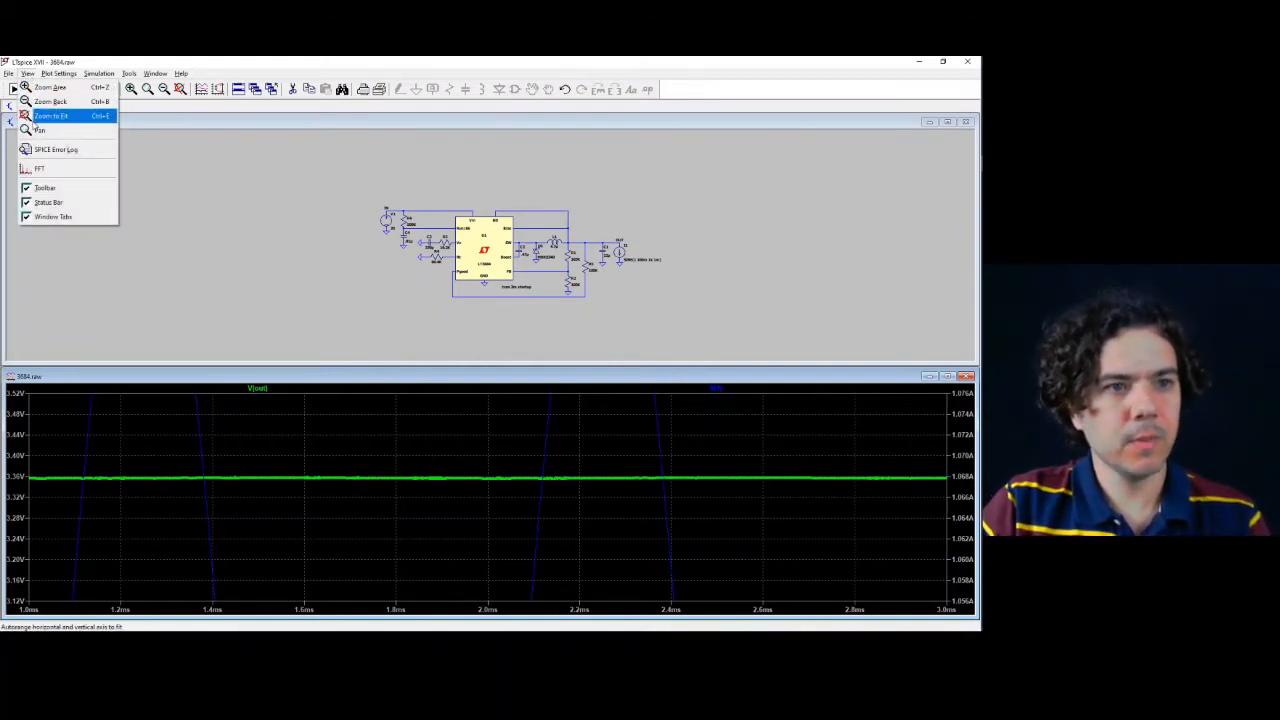
click(40, 168)
click(420, 241)
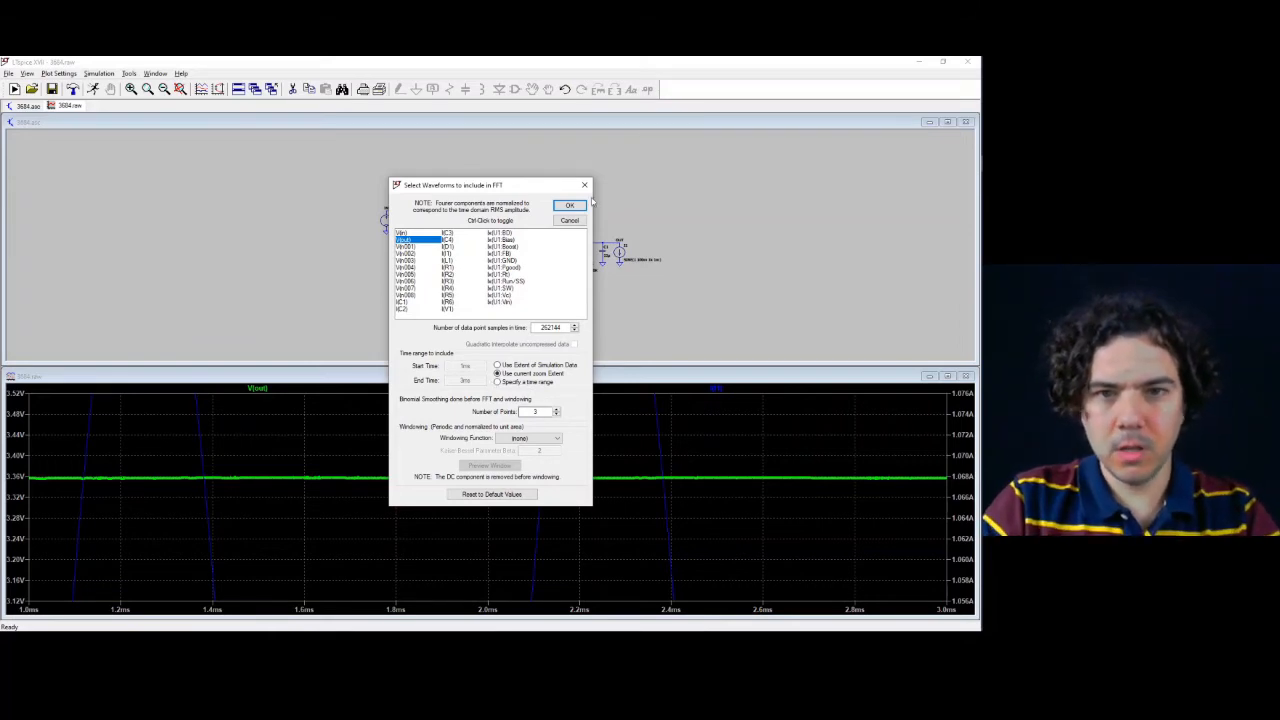
click(586, 205)
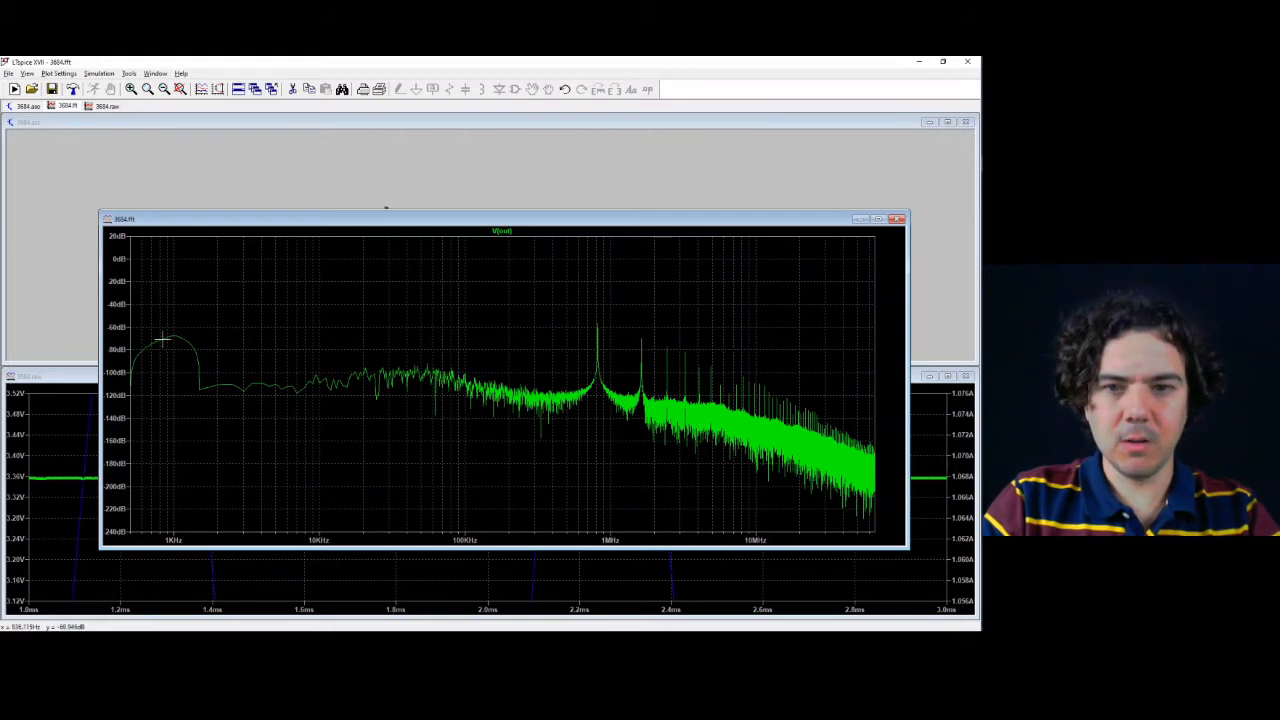
Place a cursor on the 1 kHz peak of the V(out) FFT, read its magnitude, and close the cursor readout
click(918, 390)
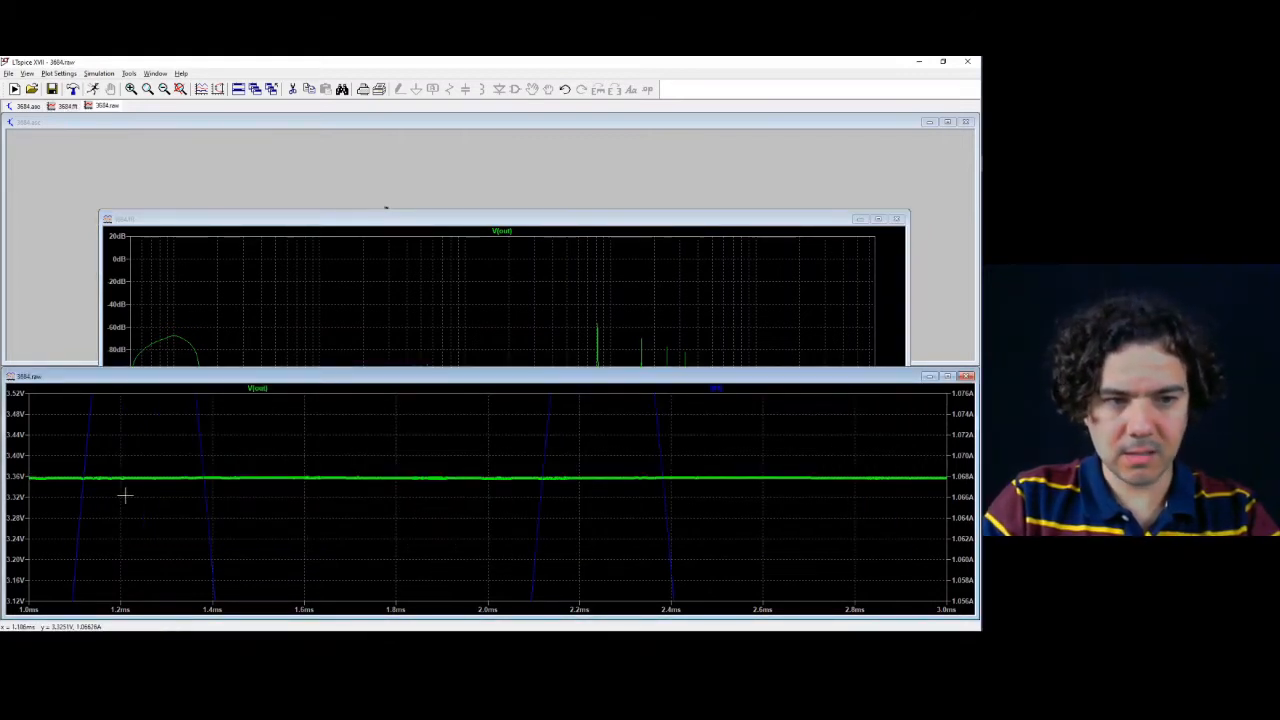
click(473, 224)
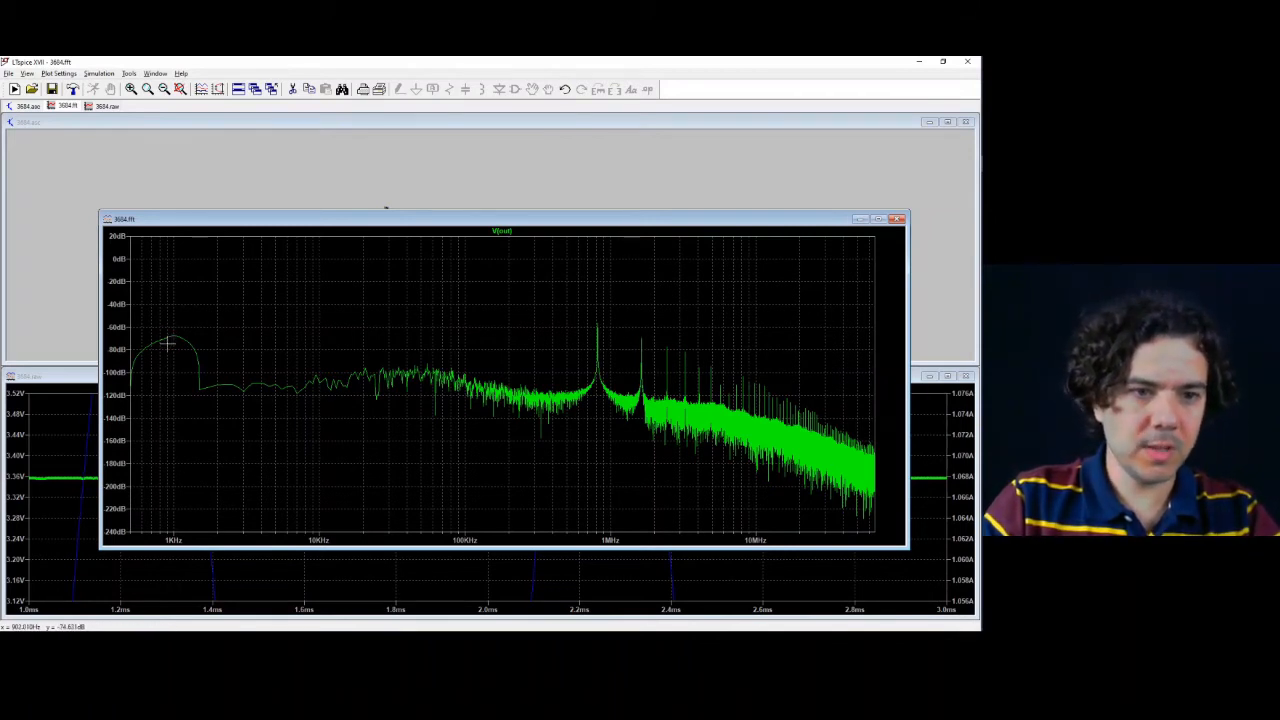
click(503, 231)
drag(501, 252, 270, 276)
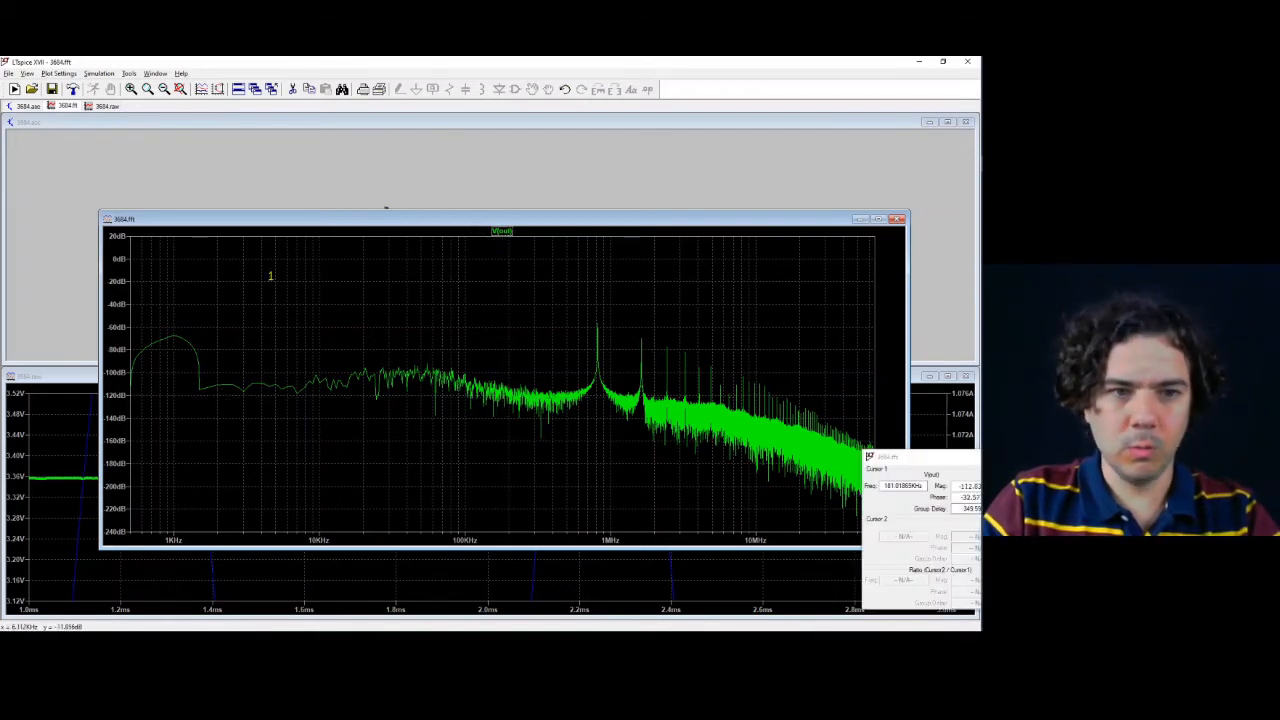
drag(183, 337, 174, 337)
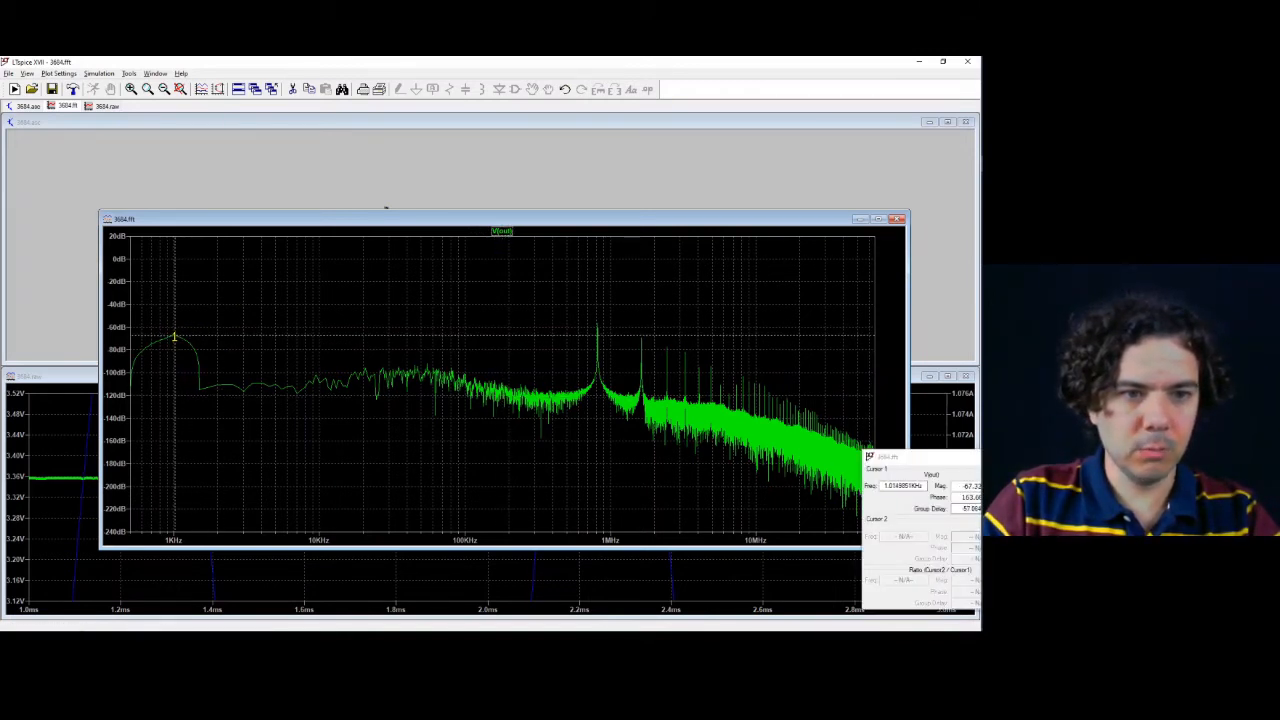
drag(949, 466, 659, 355)
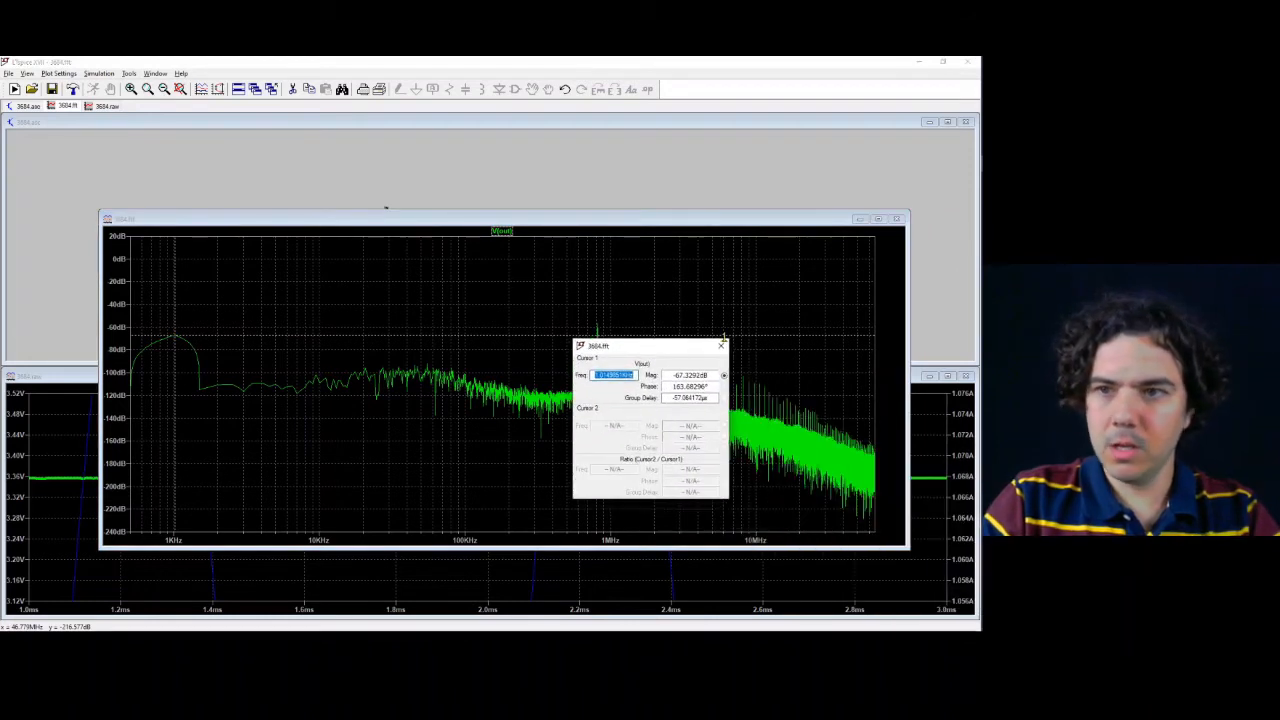
key(super)
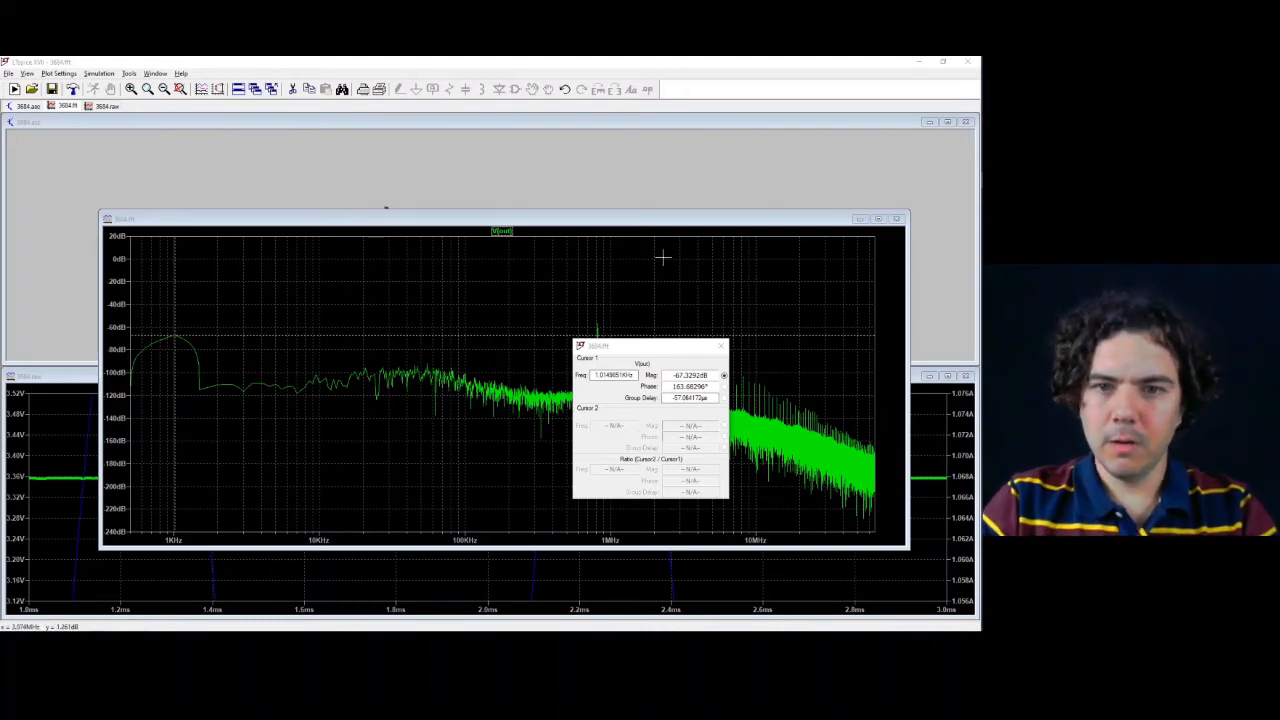
click(721, 347)
Set the frequency of load current source I1 to 10k and rerun the transient simulation
click(620, 160)
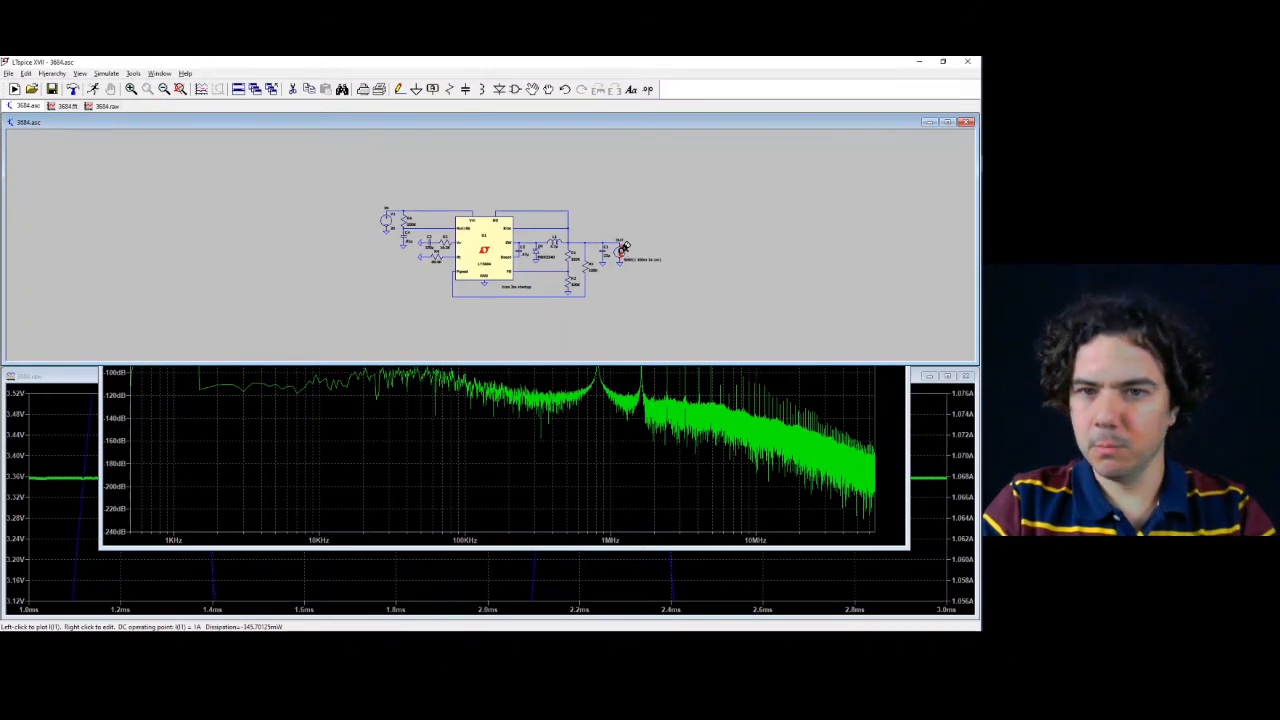
right_click(624, 245)
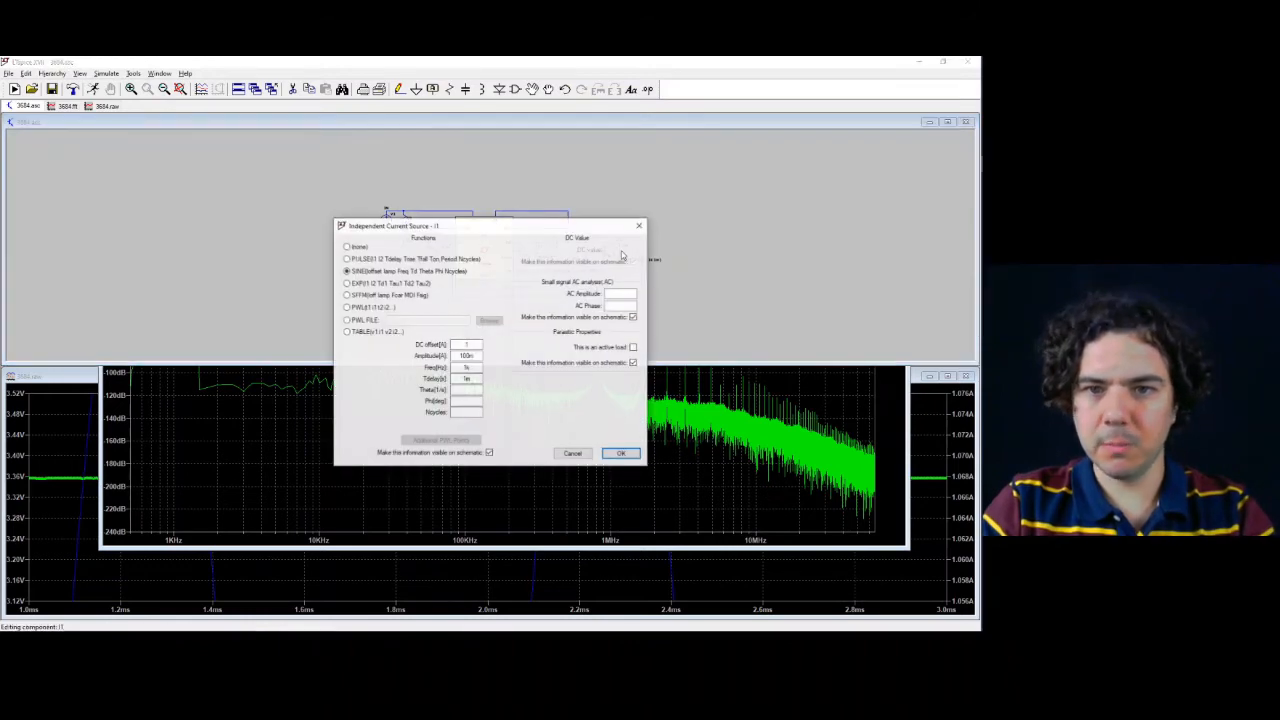
click(466, 368)
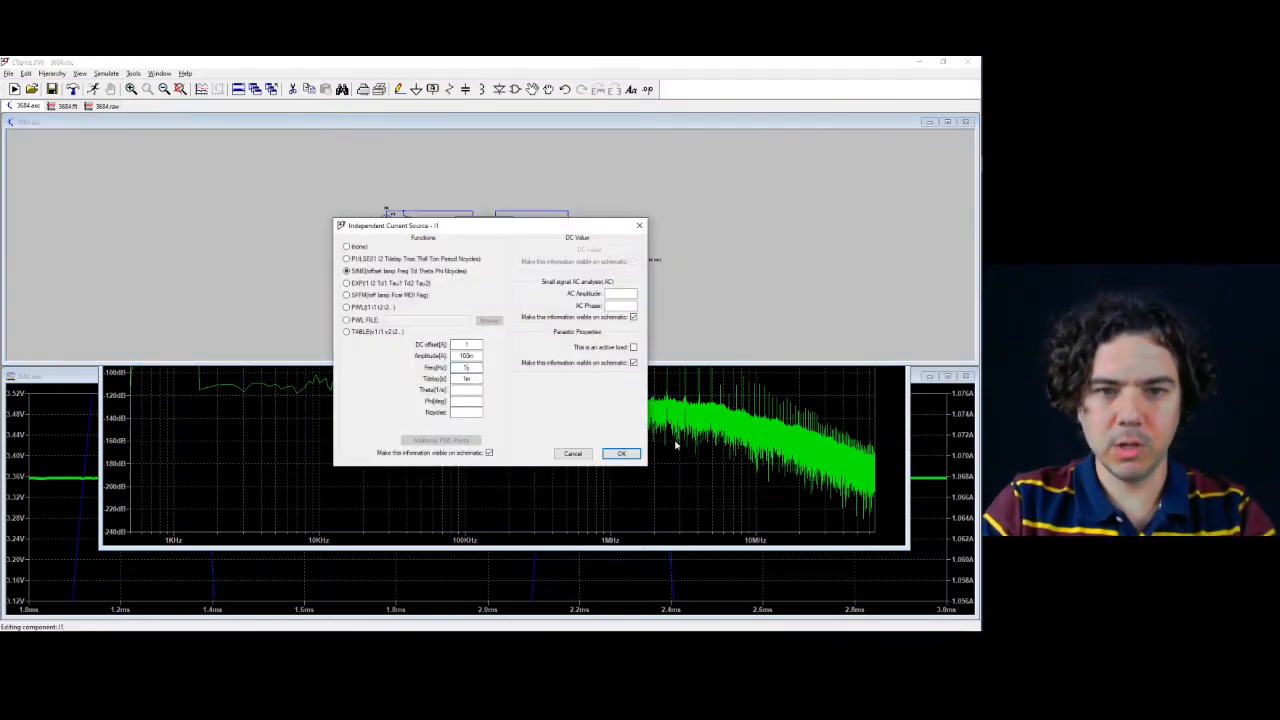
click(621, 453)
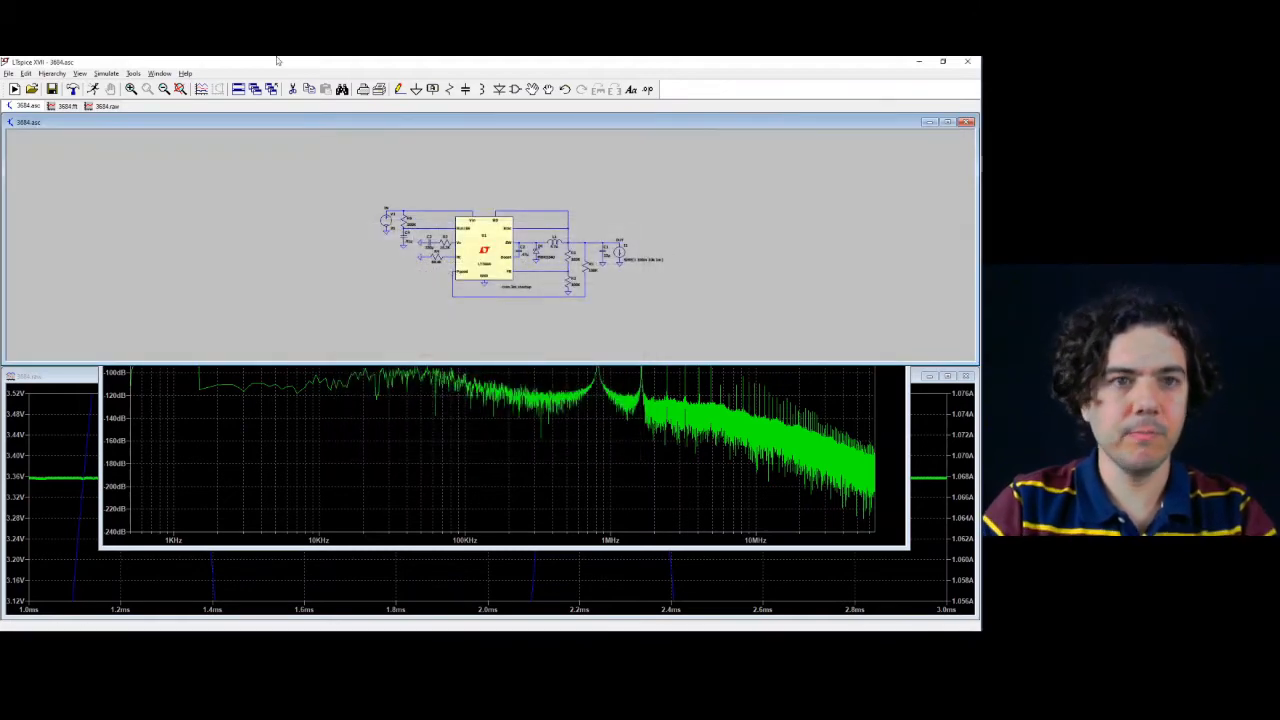
click(94, 89)
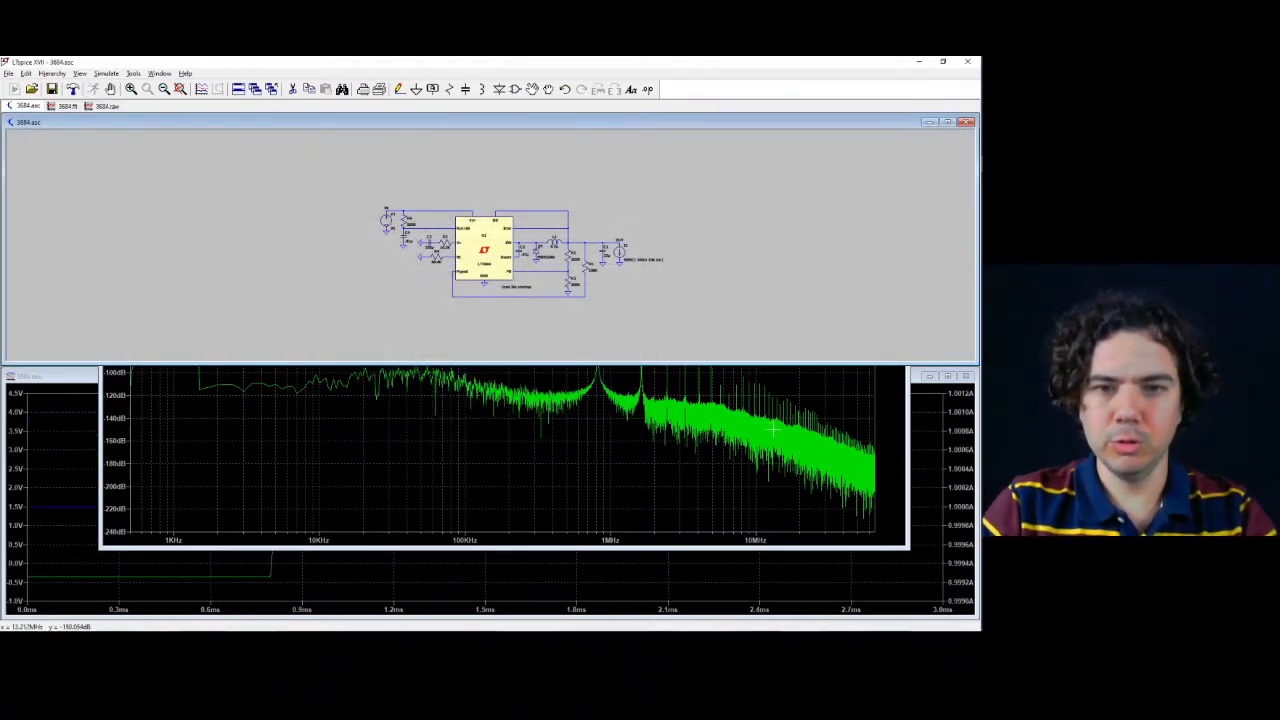
click(74, 380)
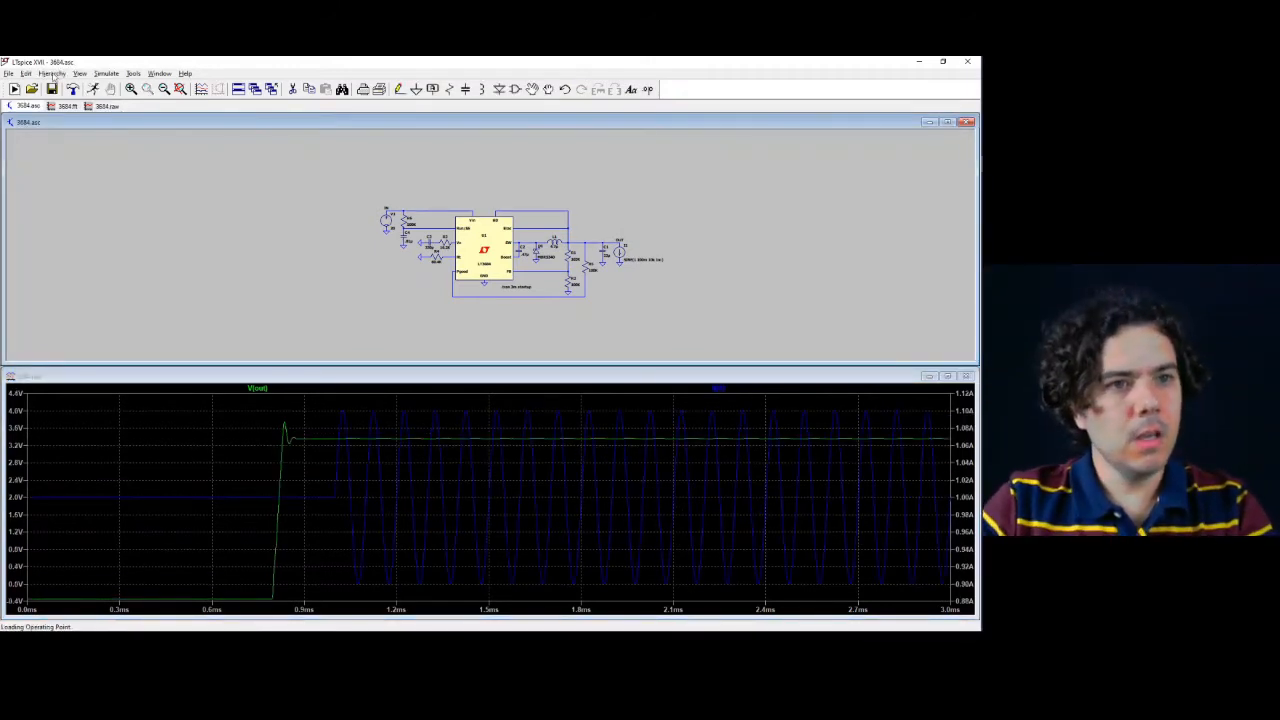
Generate an FFT of V(out) over the full extent of the simulation data and close the resulting plot
click(52, 74)
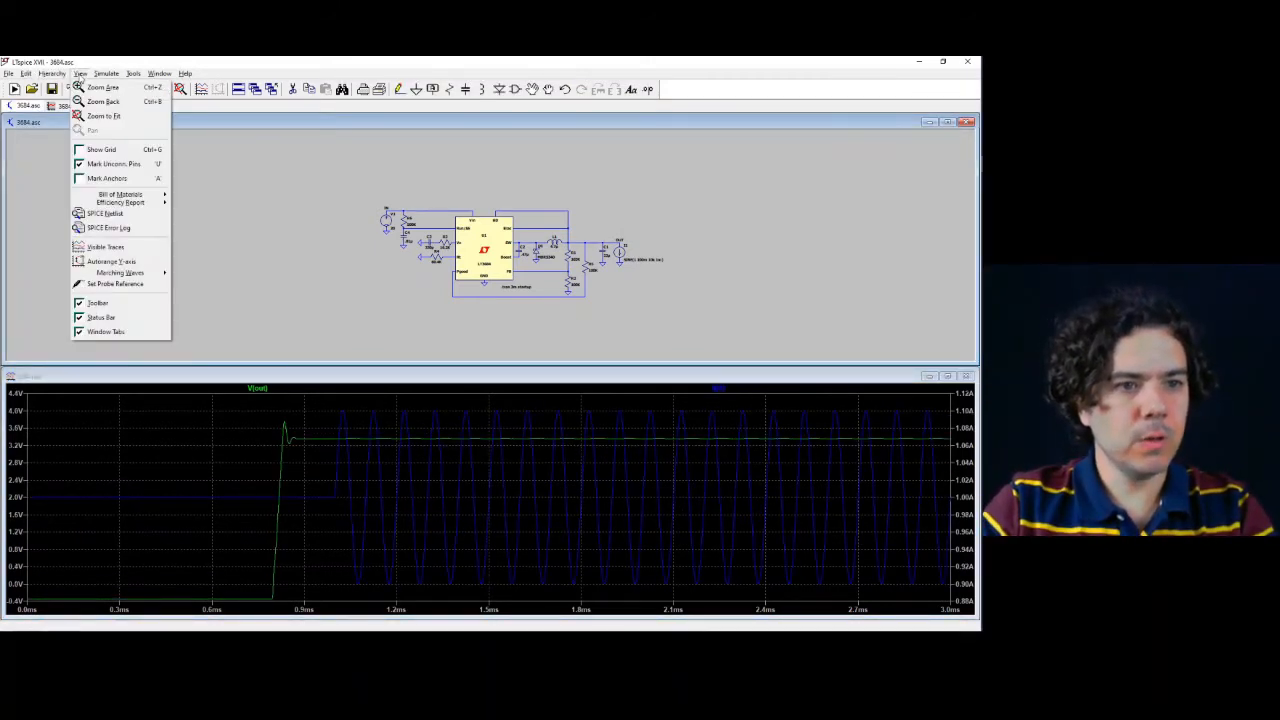
mouse_move(25, 76)
mouse_move(80, 74)
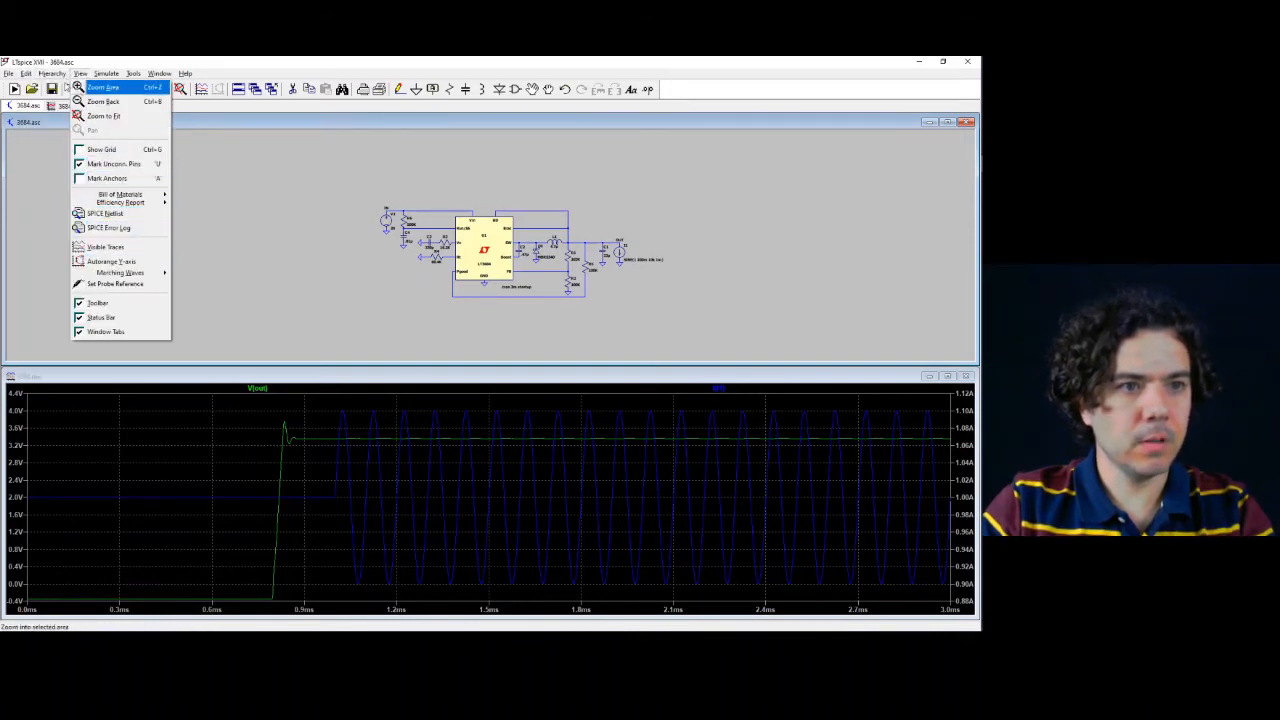
click(238, 375)
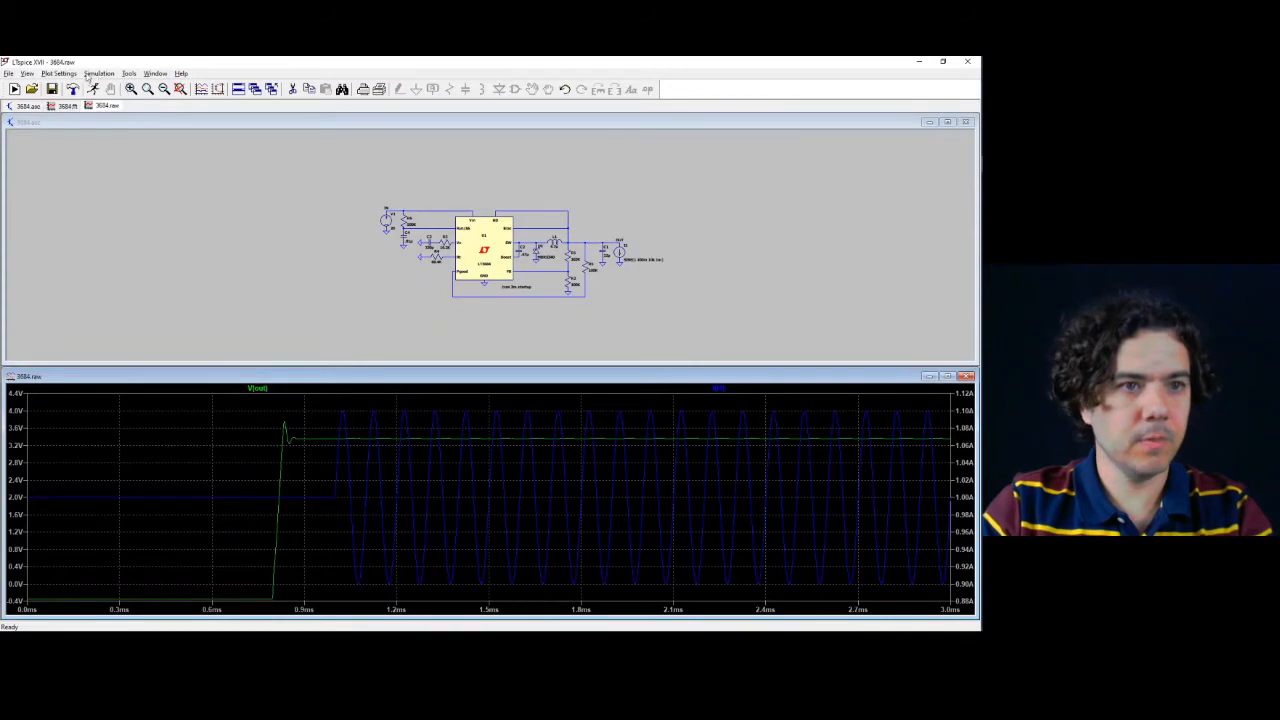
click(29, 74)
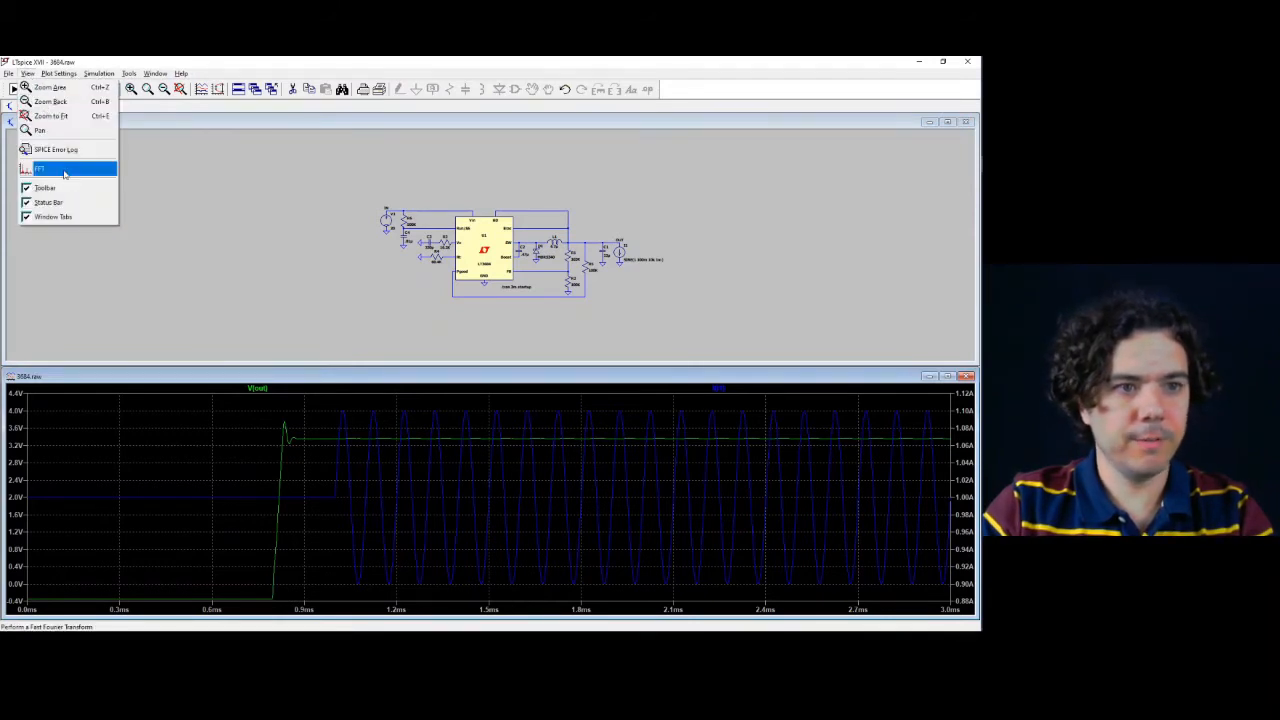
click(50, 168)
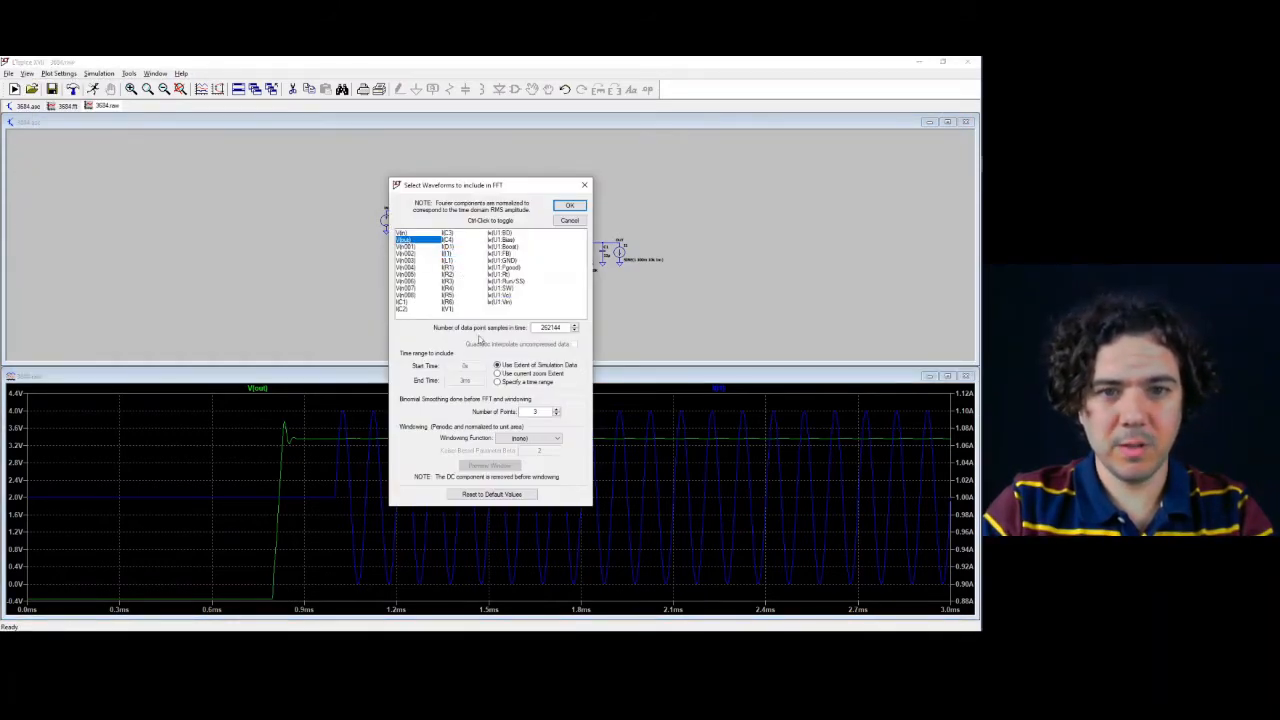
click(571, 206)
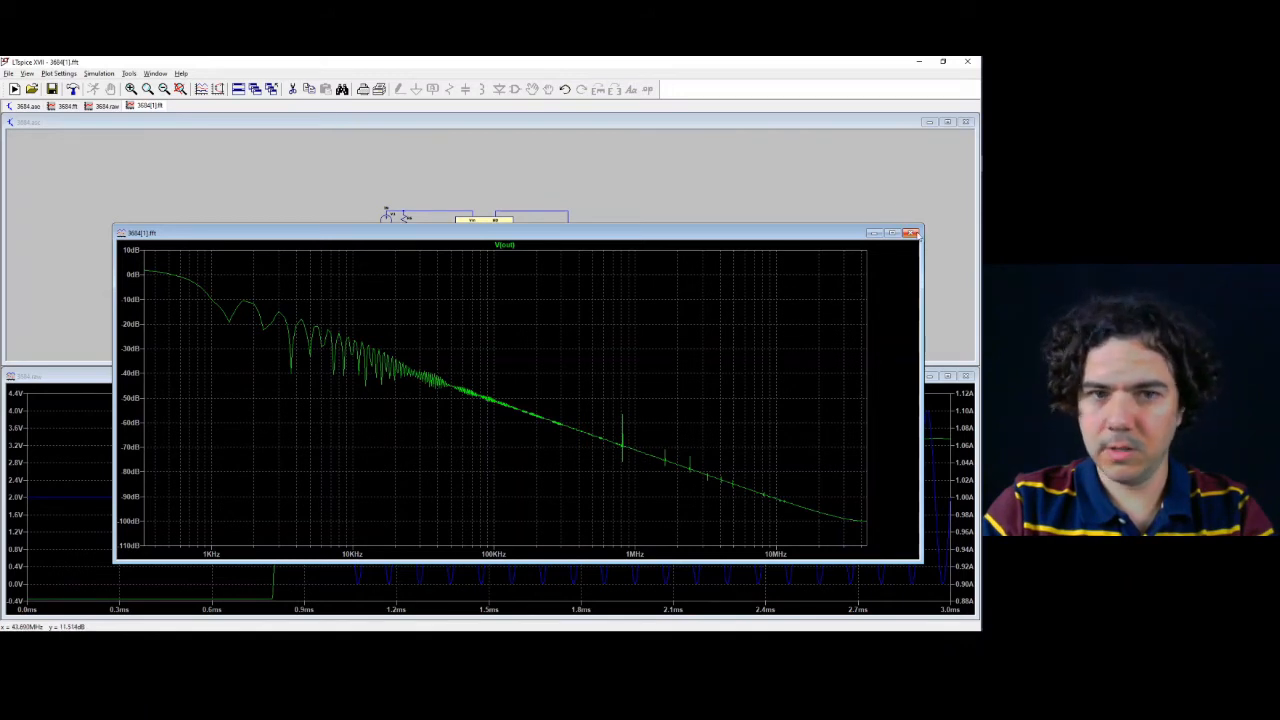
click(910, 233)
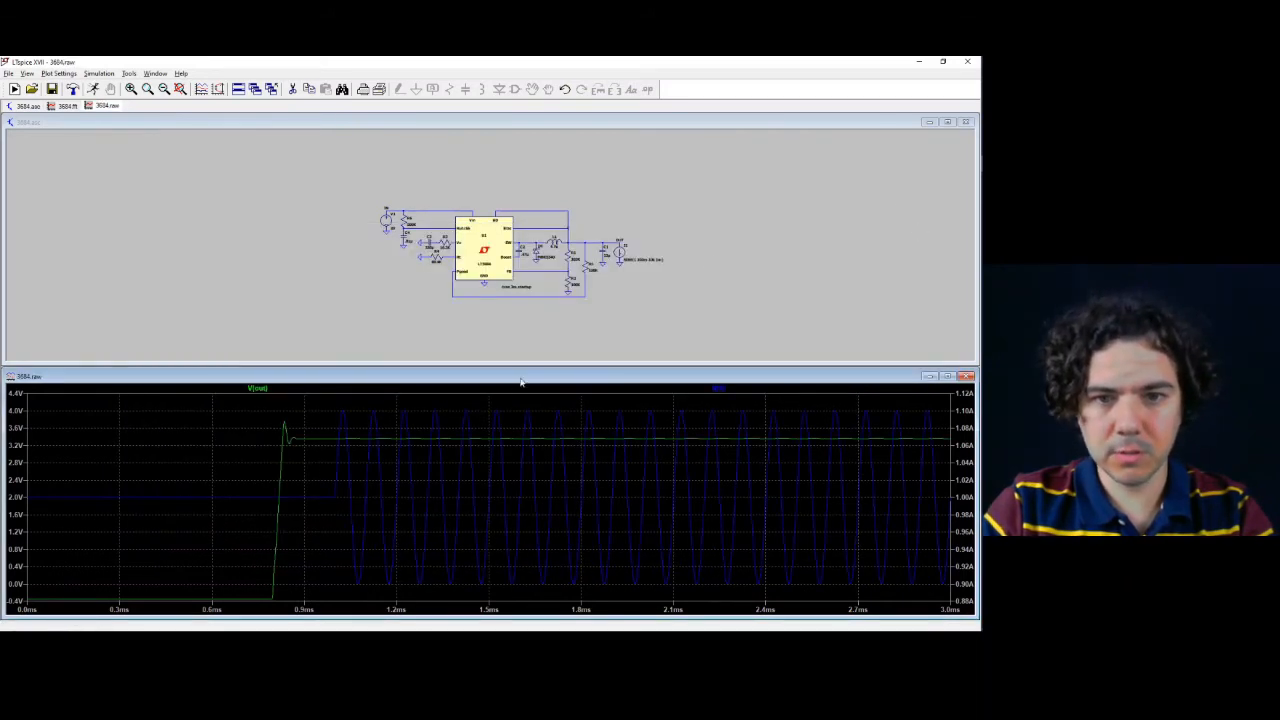
Generate an FFT of V(out) alone over a specified time range from 1 ms to 3 ms
click(27, 74)
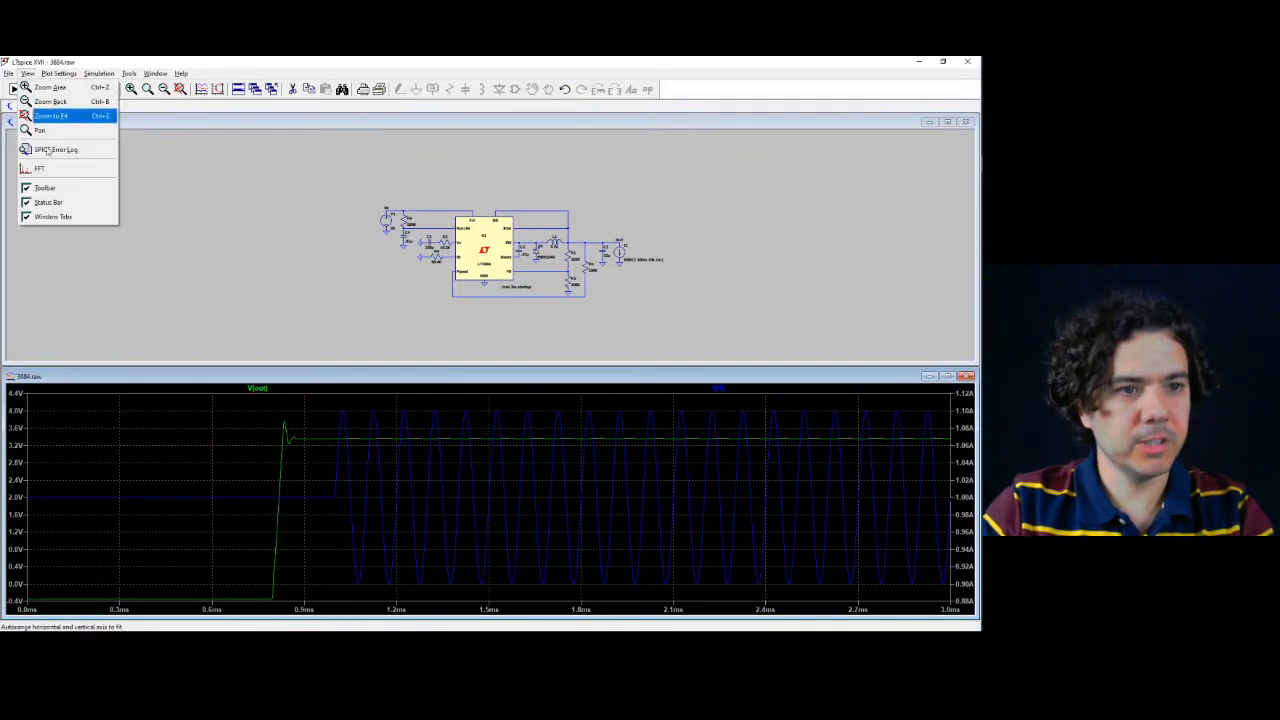
click(60, 168)
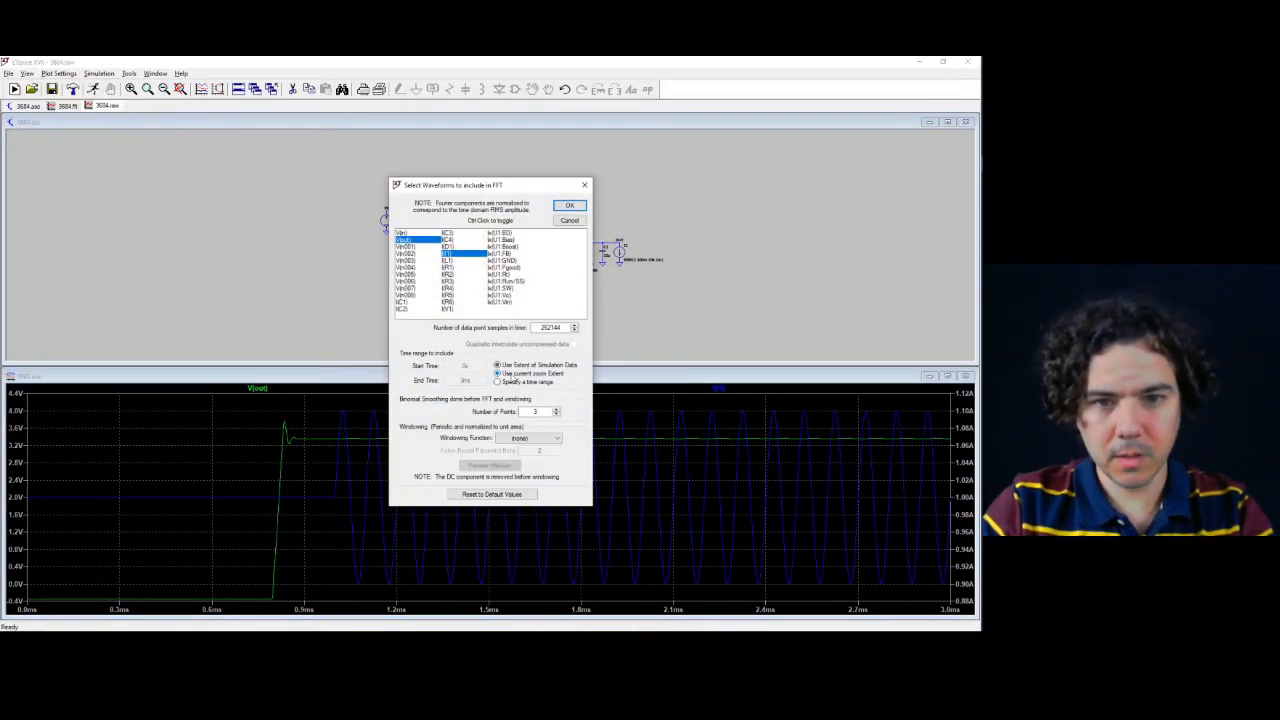
click(498, 382)
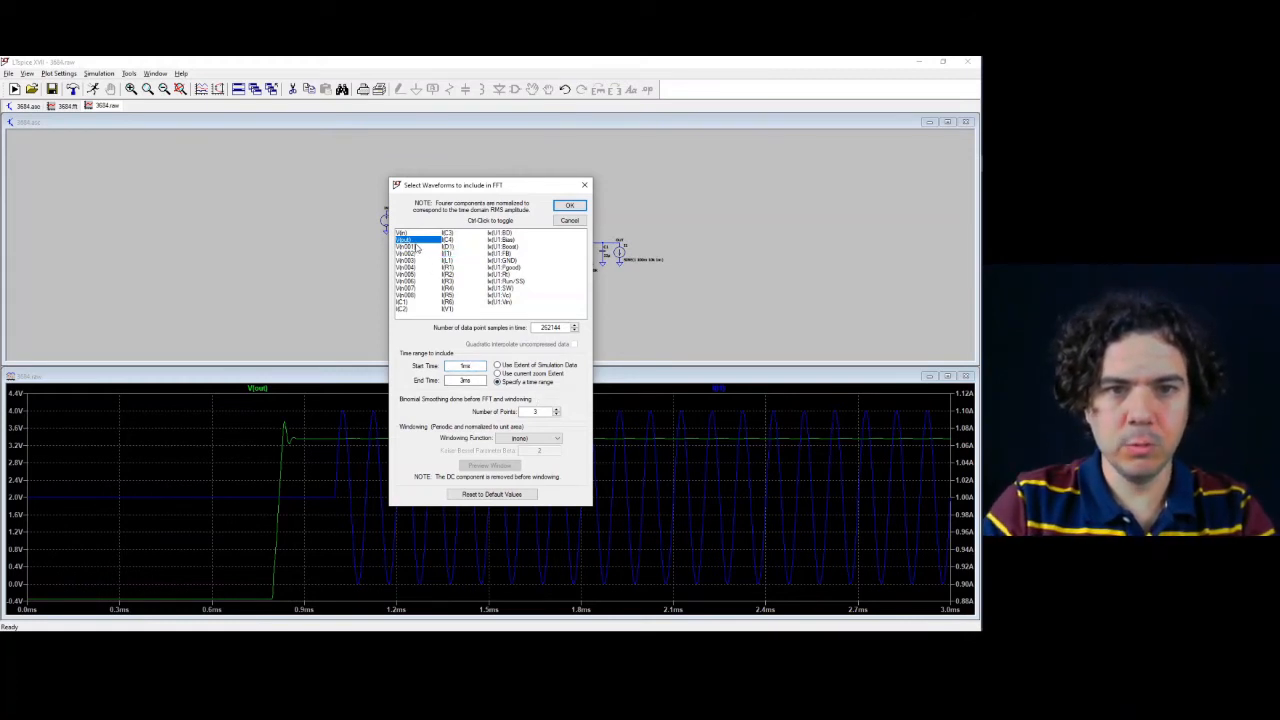
click(570, 206)
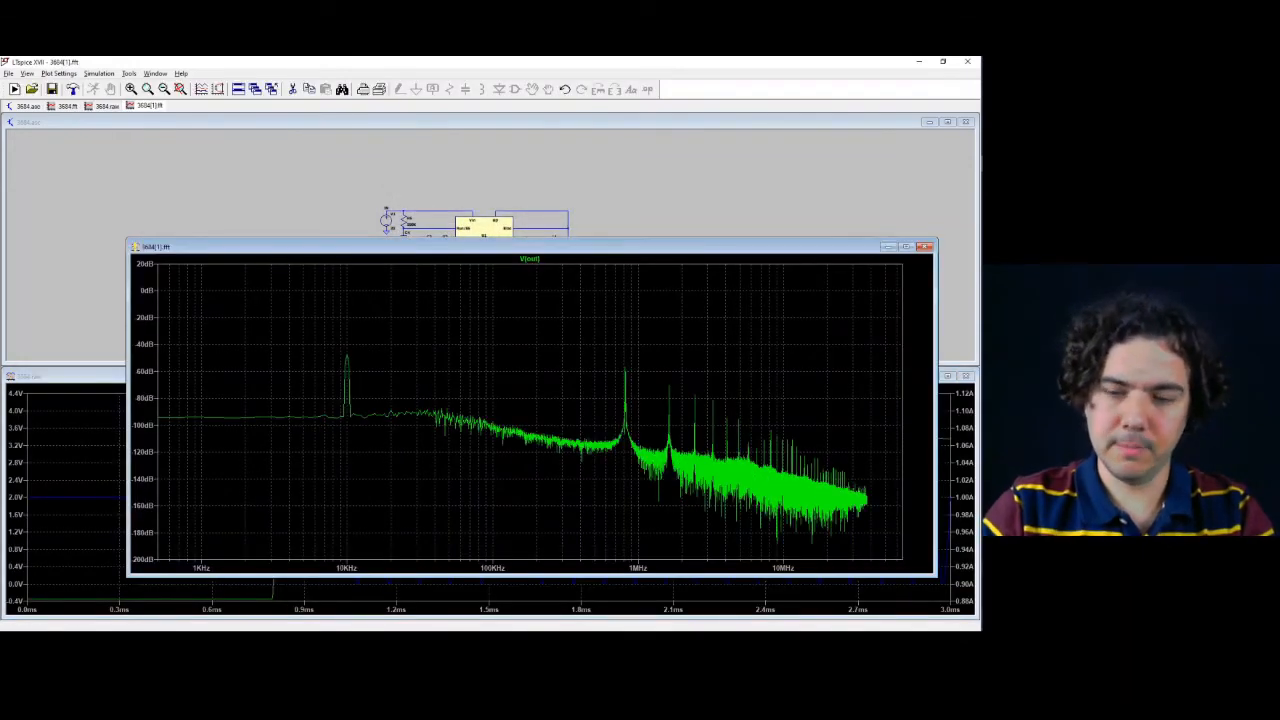
Place a cursor on the 10 kHz peak of the V(out) FFT and read its magnitude
click(533, 259)
drag(530, 277, 347, 348)
drag(452, 364, 453, 362)
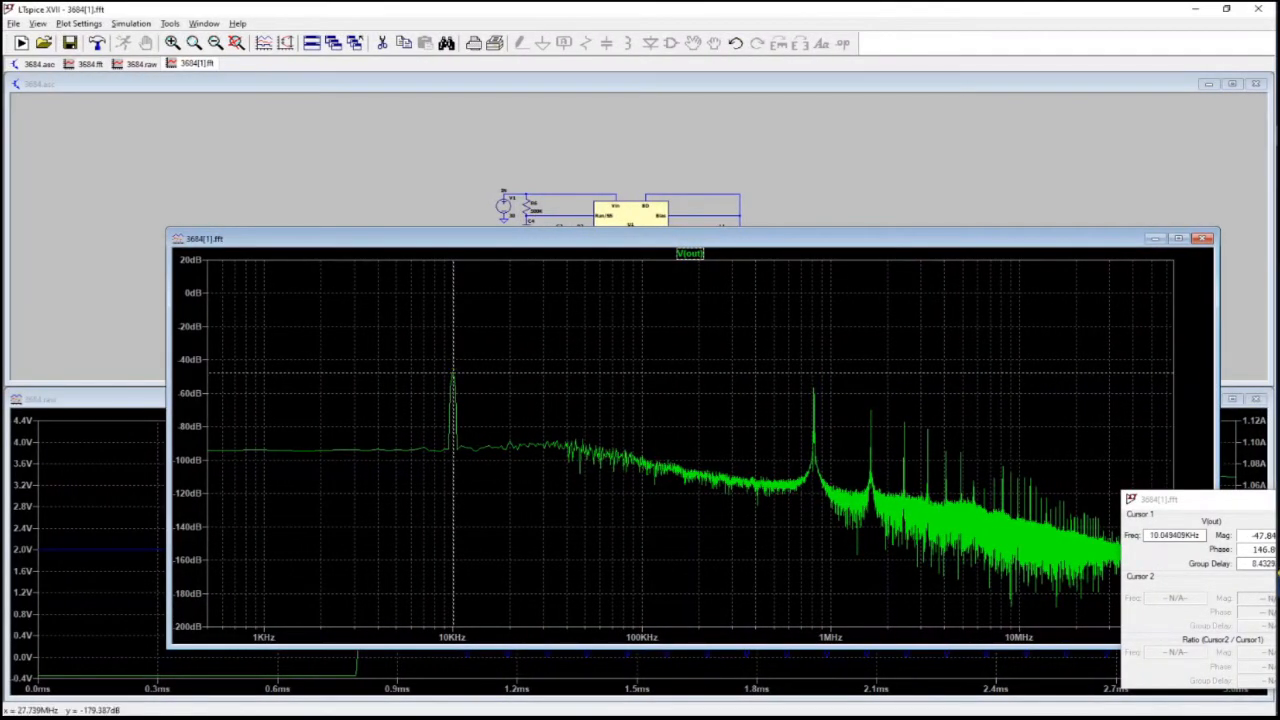
drag(1190, 499, 1051, 425)
drag(452, 355, 453, 356)
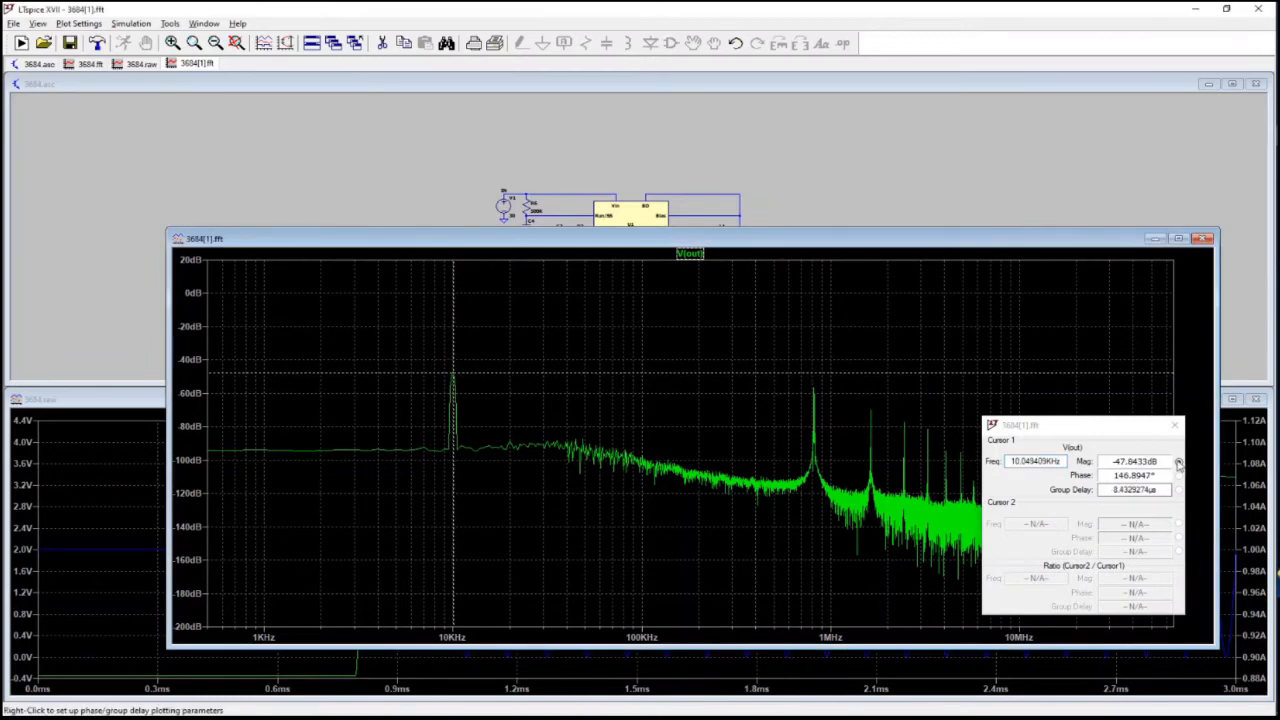
key(alt+Tab)
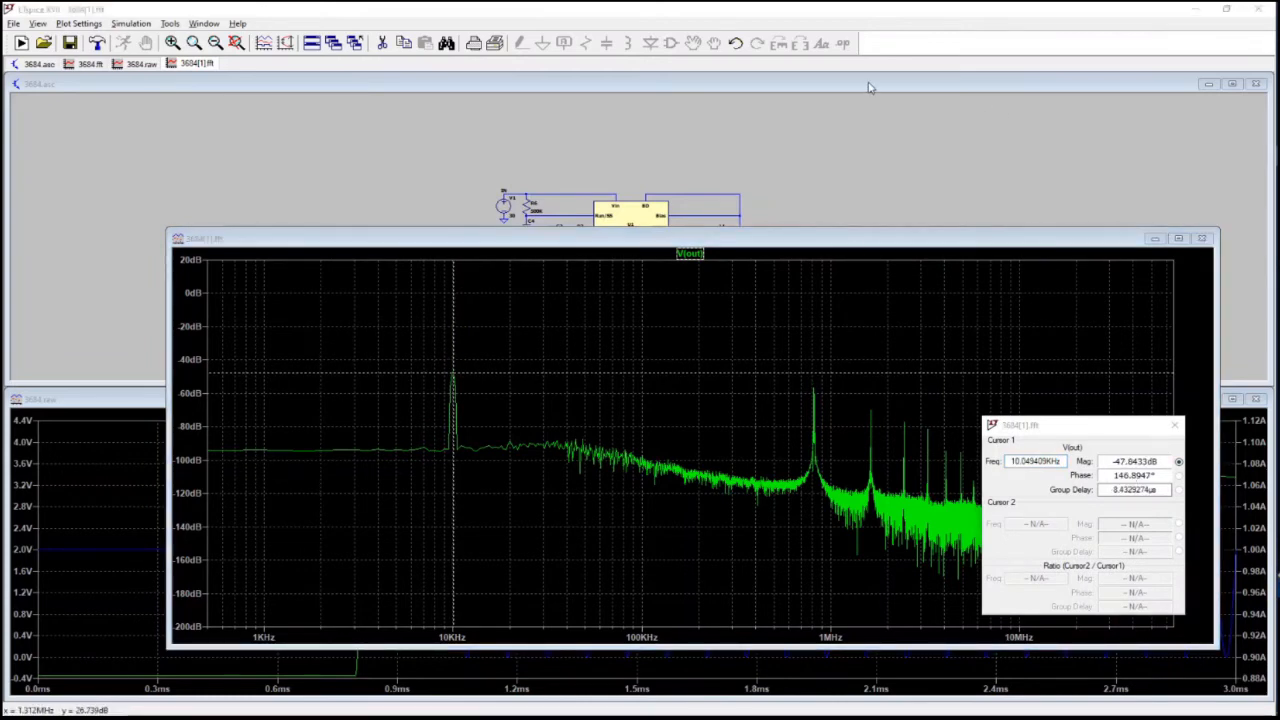
Close the FFT plot, set the frequency of load current source I1 to 100k, and rerun the transient simulation
click(1202, 238)
right_click(818, 247)
right_click(808, 246)
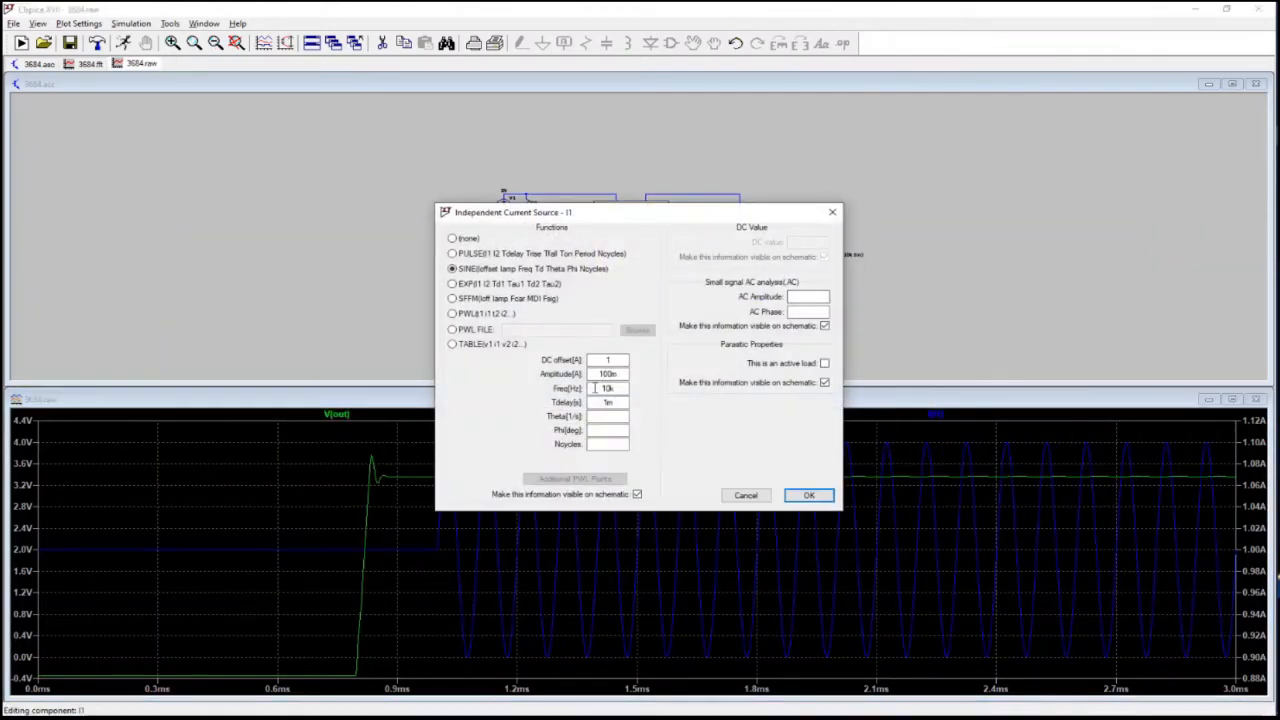
click(809, 495)
click(21, 43)
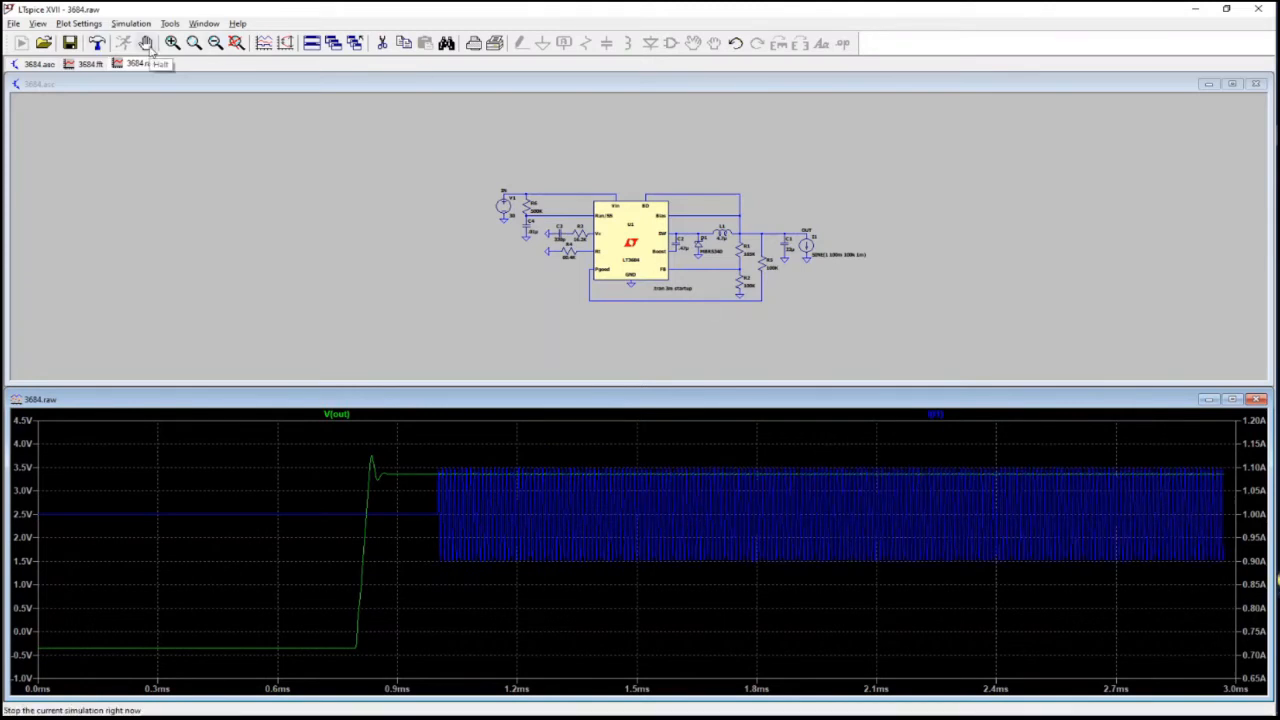
Generate an FFT of V(out) from 1 ms to 3 ms for the 100 kHz load current
click(37, 23)
click(62, 141)
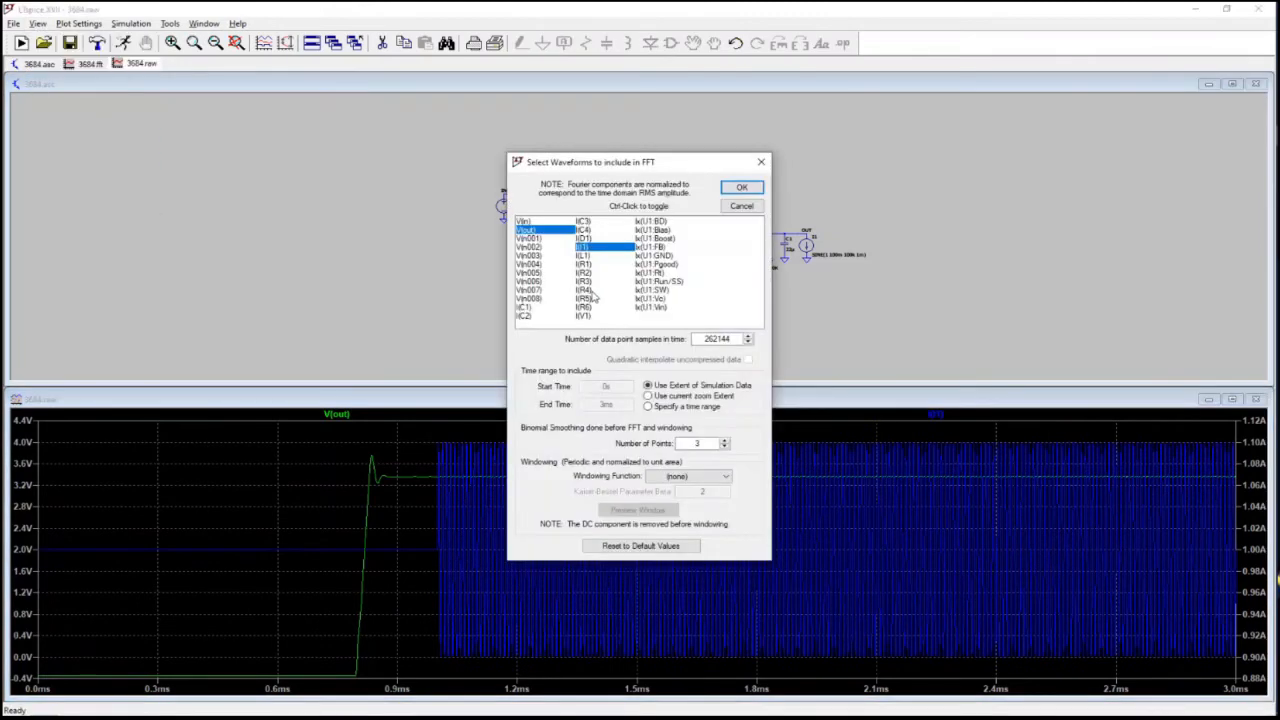
click(648, 396)
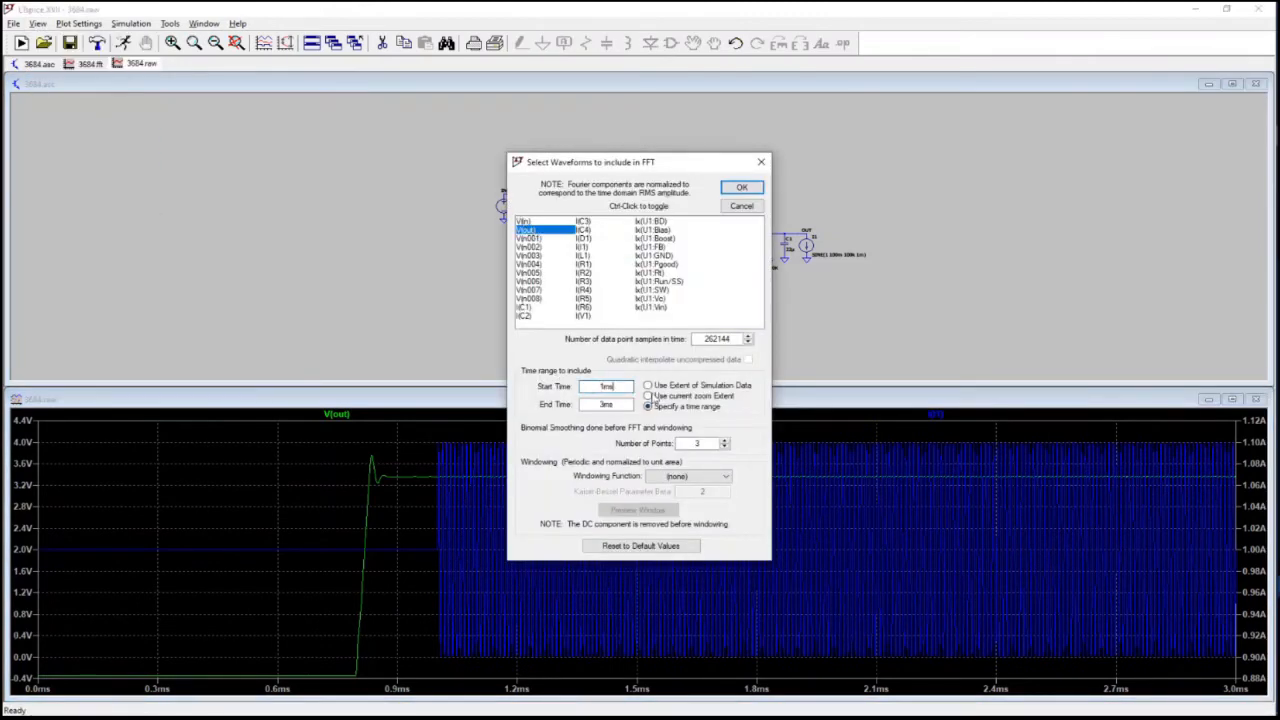
click(741, 187)
Attach a cursor to the V(out) FFT, place it on the 100 kHz peak, and read the peak's magnitude
click(708, 270)
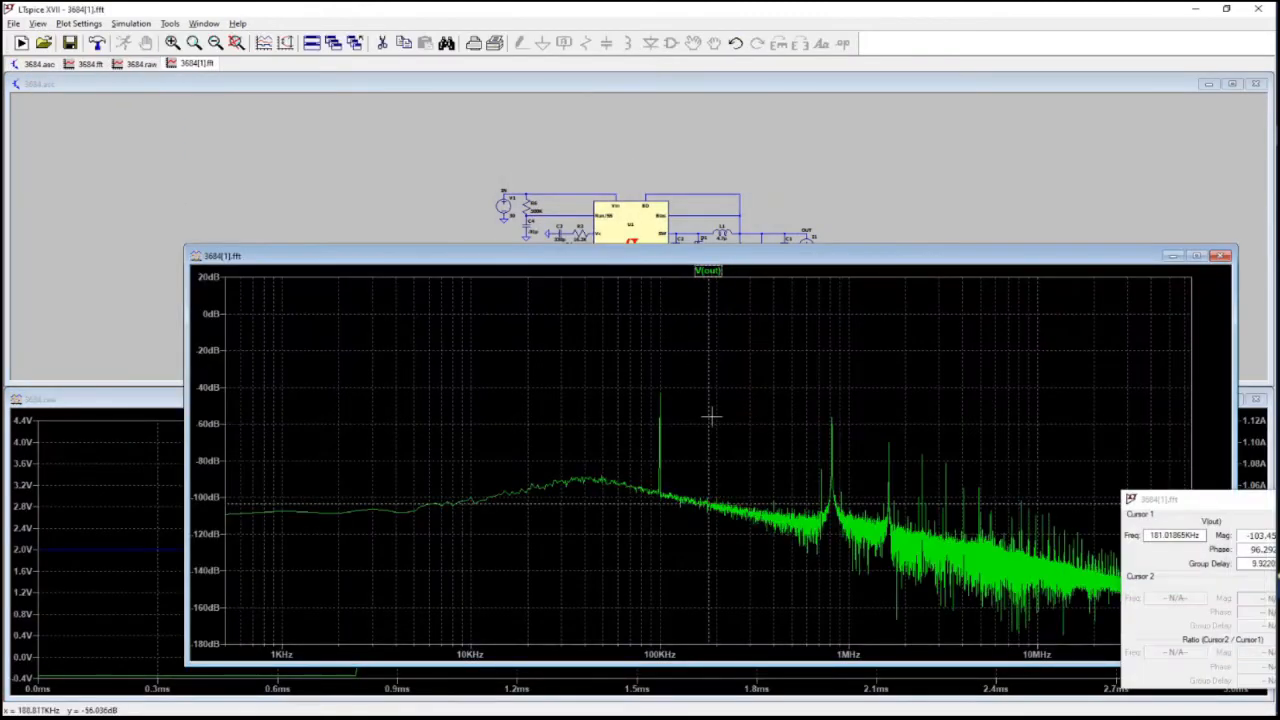
drag(666, 407, 659, 403)
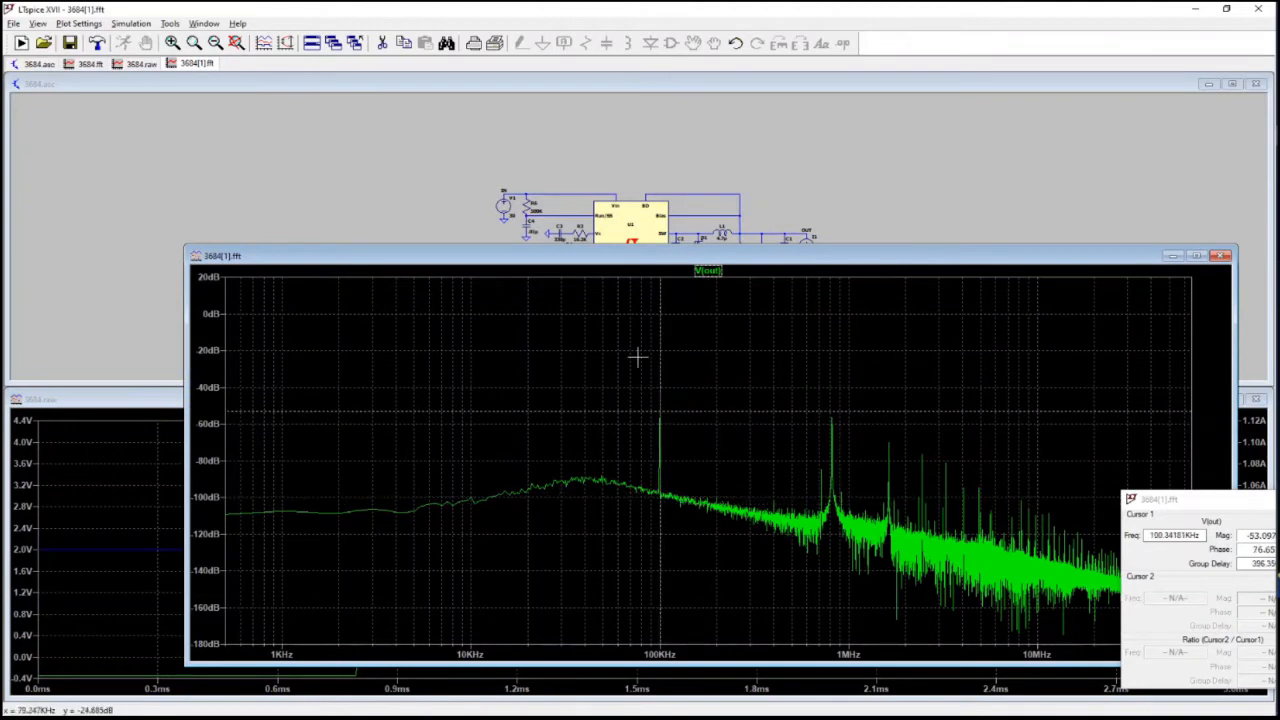
drag(634, 354, 708, 548)
drag(592, 347, 590, 346)
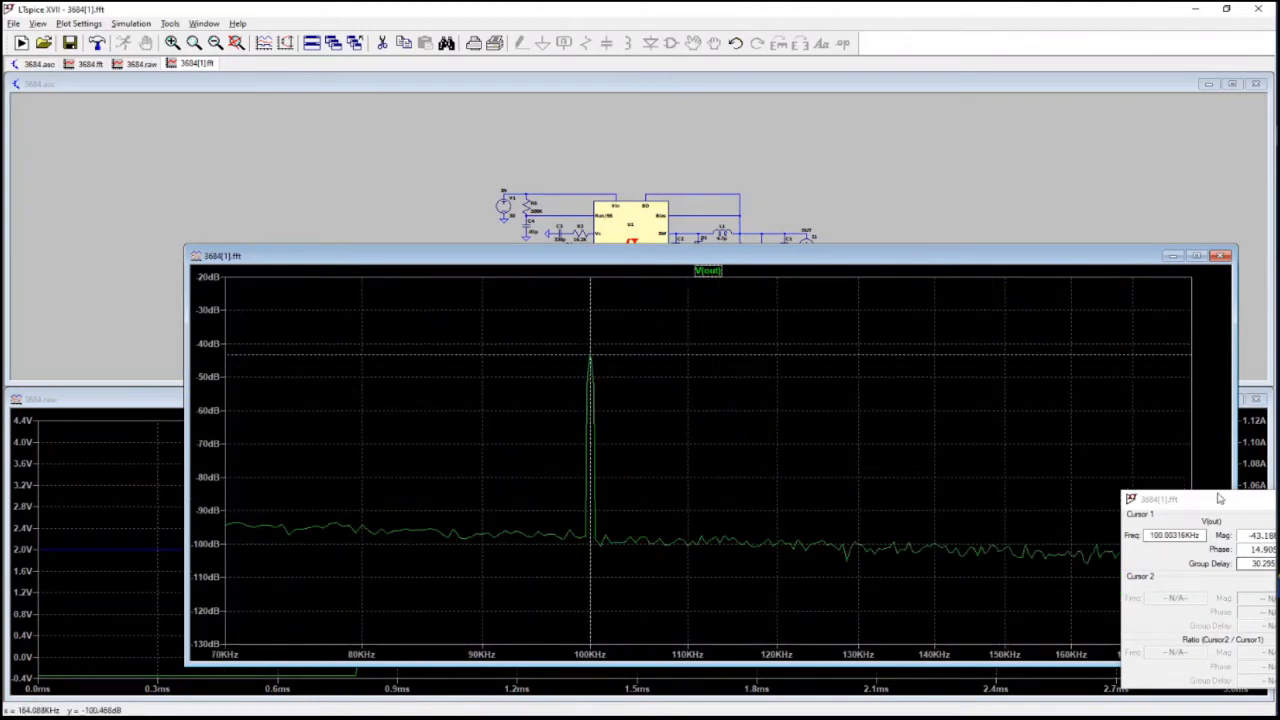
drag(1220, 498, 931, 431)
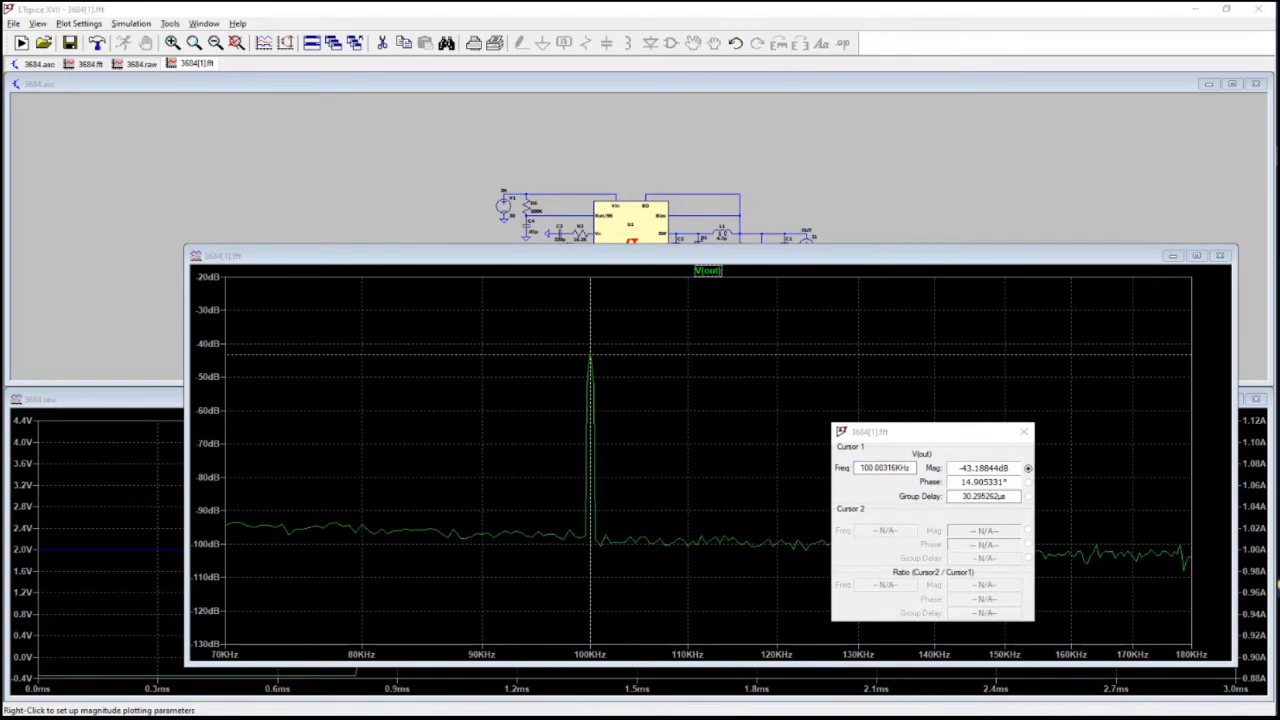
Close the FFT plot, then rerun the transient simulation with I1's frequency set to 500k and a stop time of 2m
click(1220, 255)
right_click(807, 251)
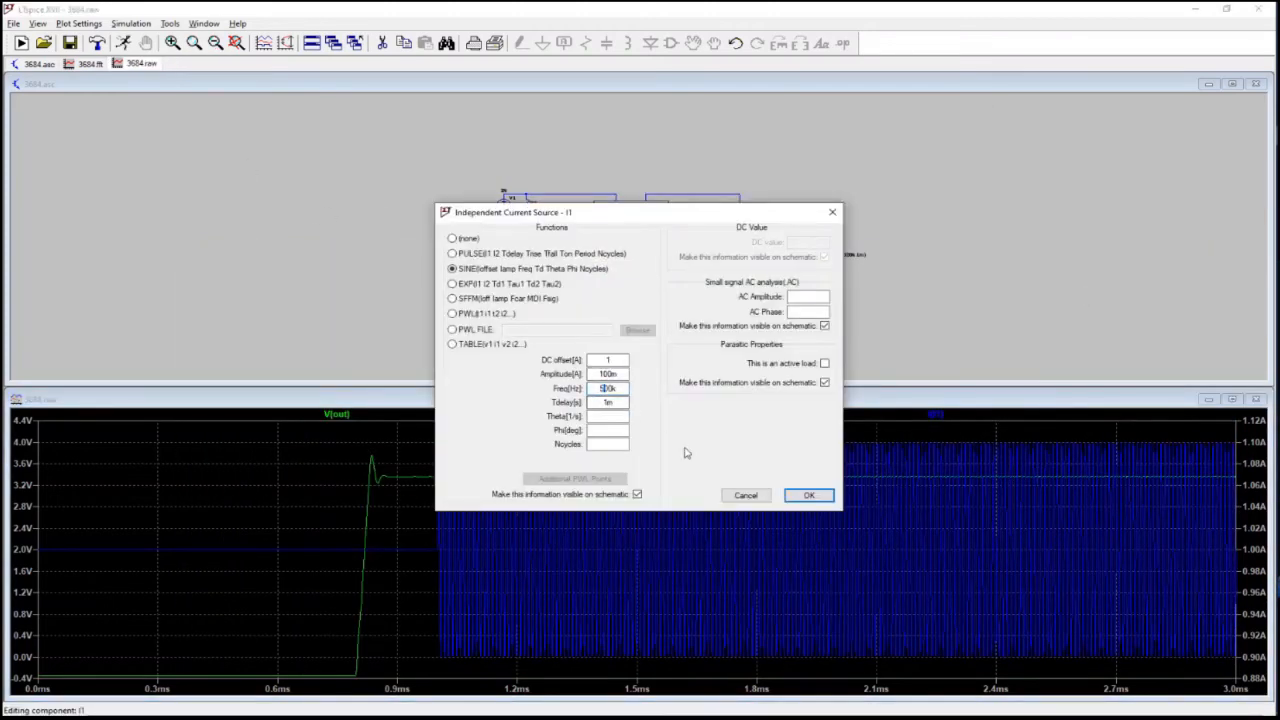
click(809, 495)
right_click(674, 289)
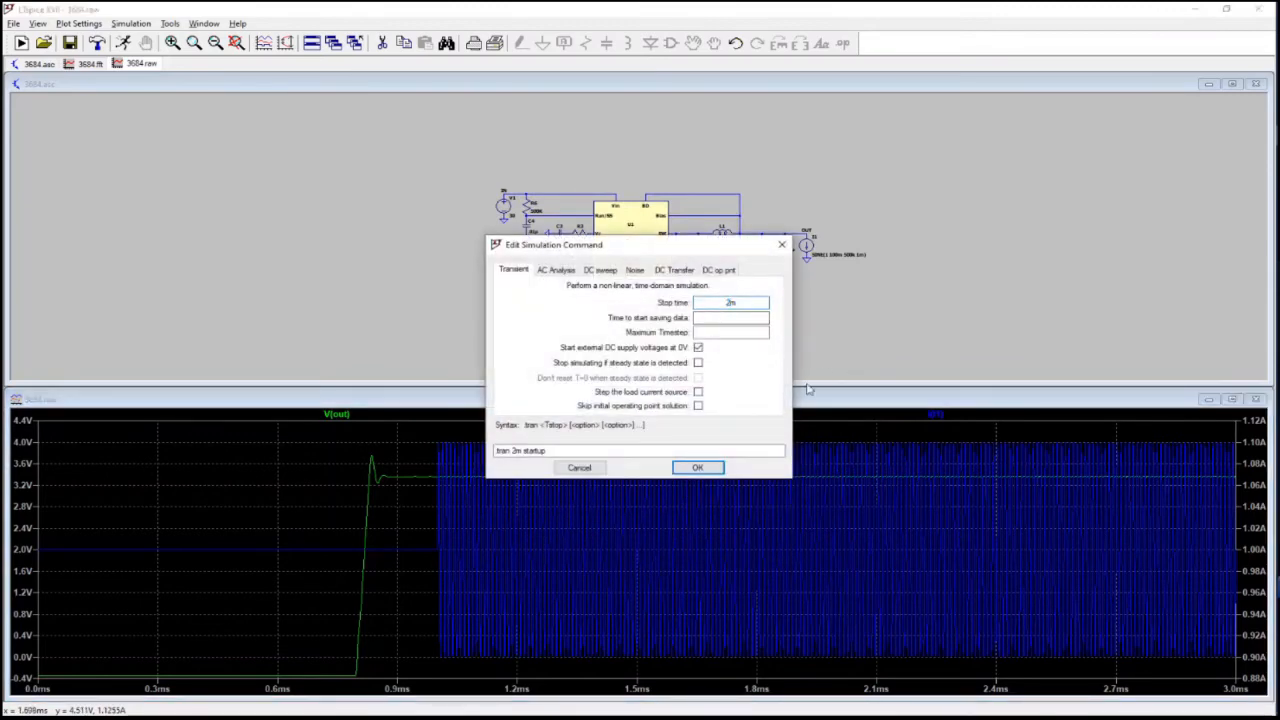
click(697, 467)
click(124, 43)
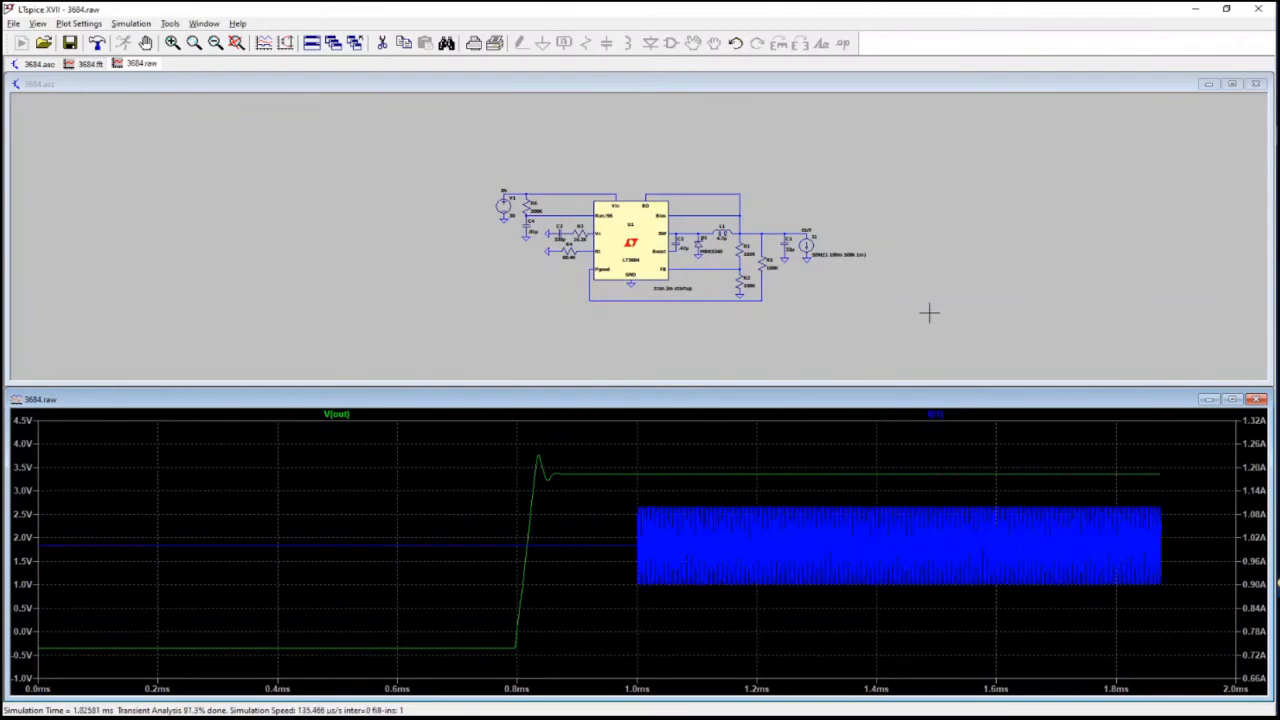
Generate an FFT of V(out) over the time range from 1 ms to 2 ms for the 500 kHz load current
click(216, 396)
click(38, 23)
click(52, 143)
click(539, 231)
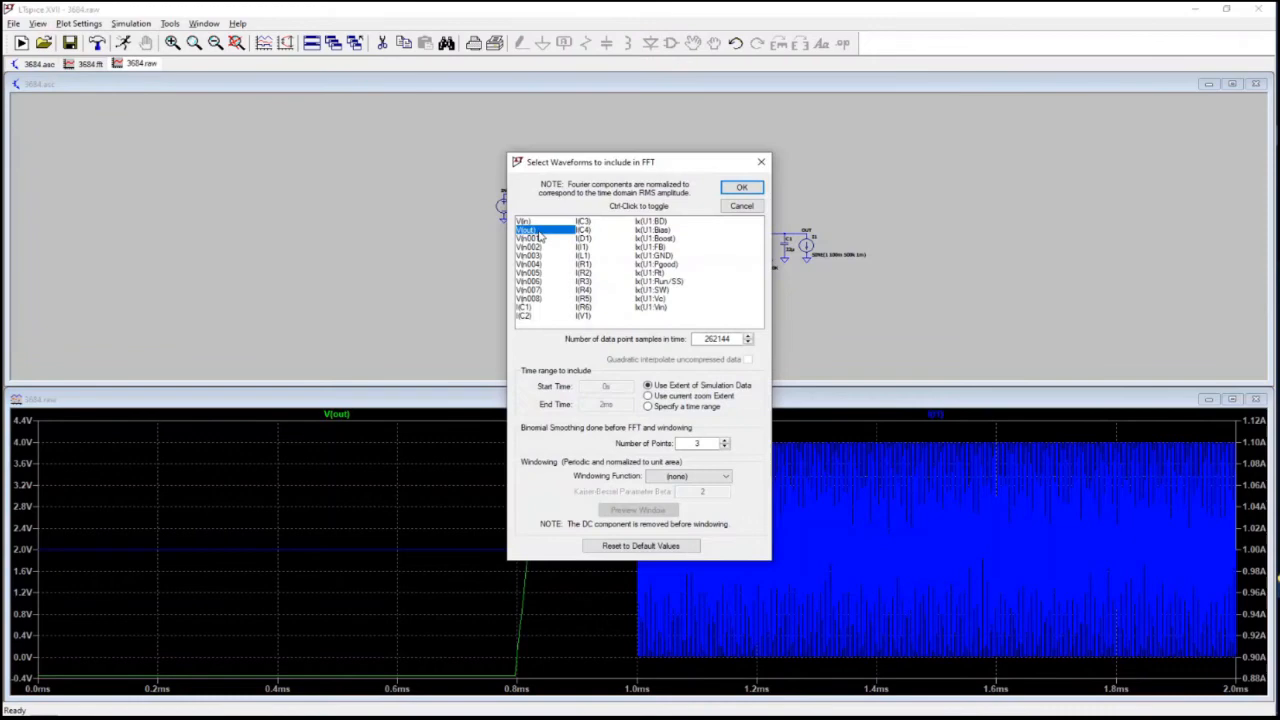
click(668, 404)
double_click(605, 386)
text(1ms)
click(741, 187)
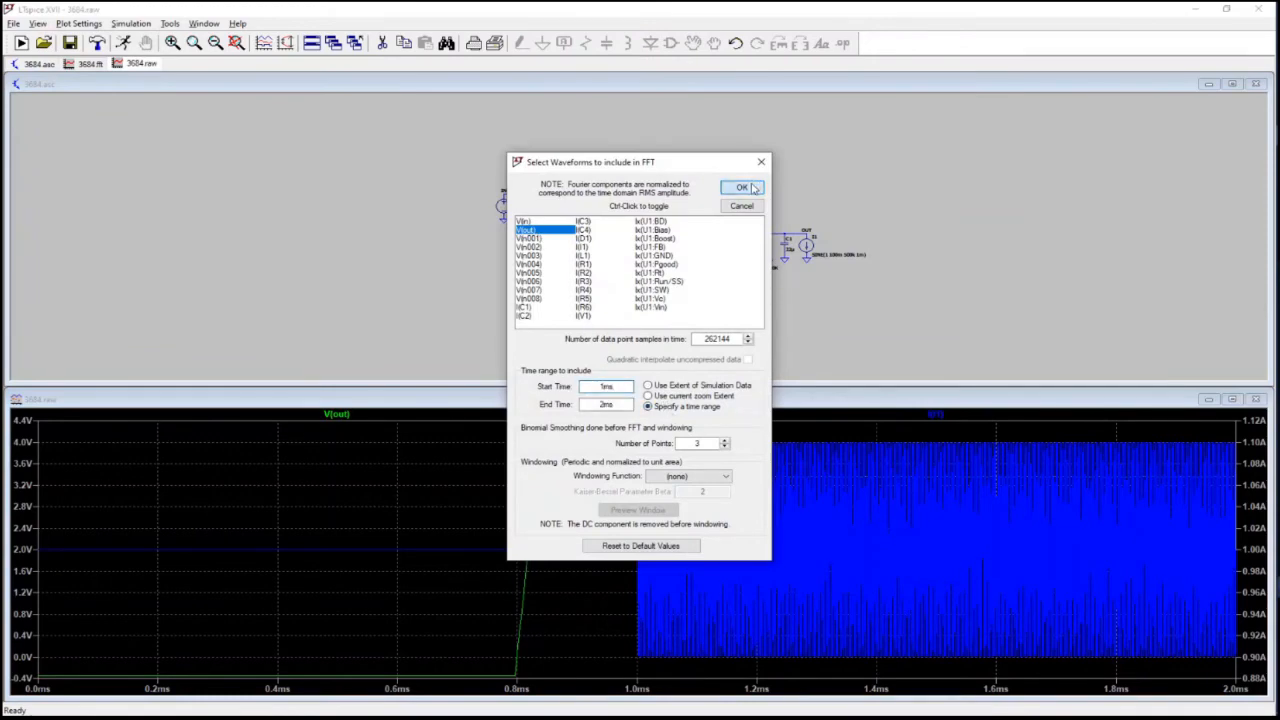
Place a cursor on the 500 kHz peak of the V(out) FFT and read its magnitude
drag(601, 359, 928, 578)
click(726, 288)
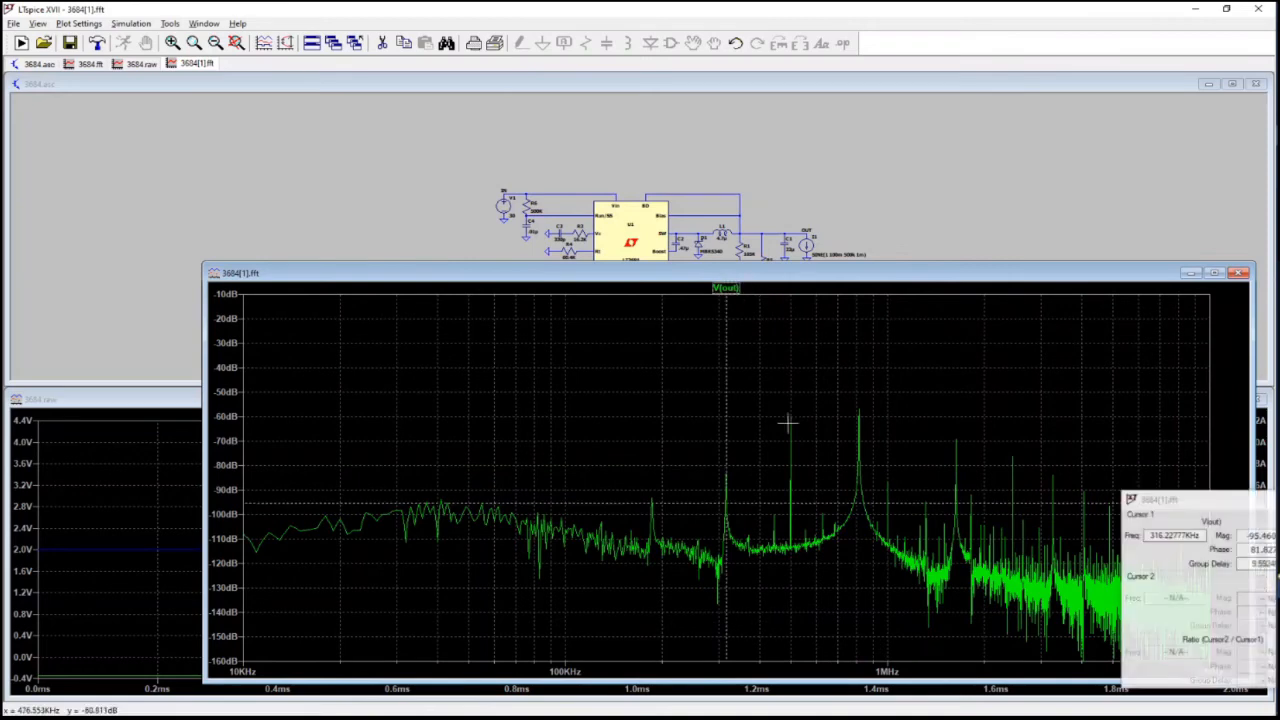
drag(727, 363, 889, 581)
drag(603, 348, 763, 625)
drag(637, 426, 674, 426)
drag(1170, 499, 826, 404)
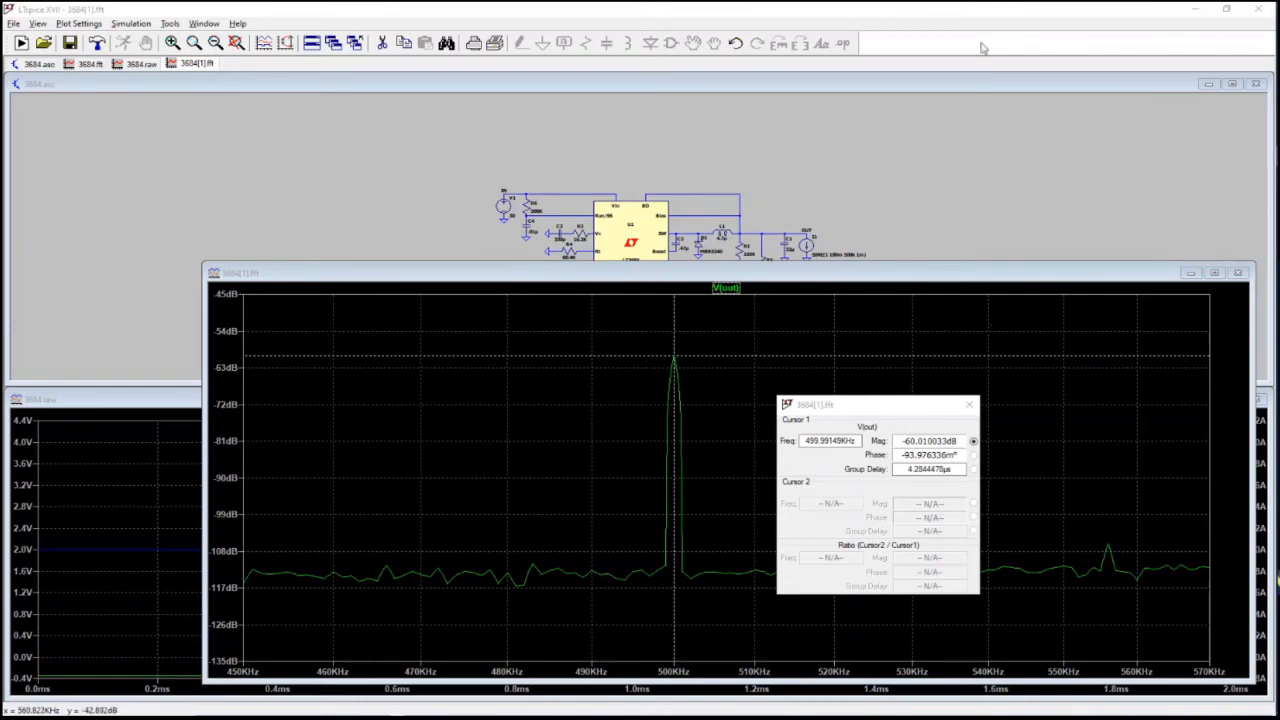
Set the frequency of load current source I1 to 800k, close the FFT plot, and rerun the transient simulation
click(925, 145)
right_click(836, 255)
click(582, 391)
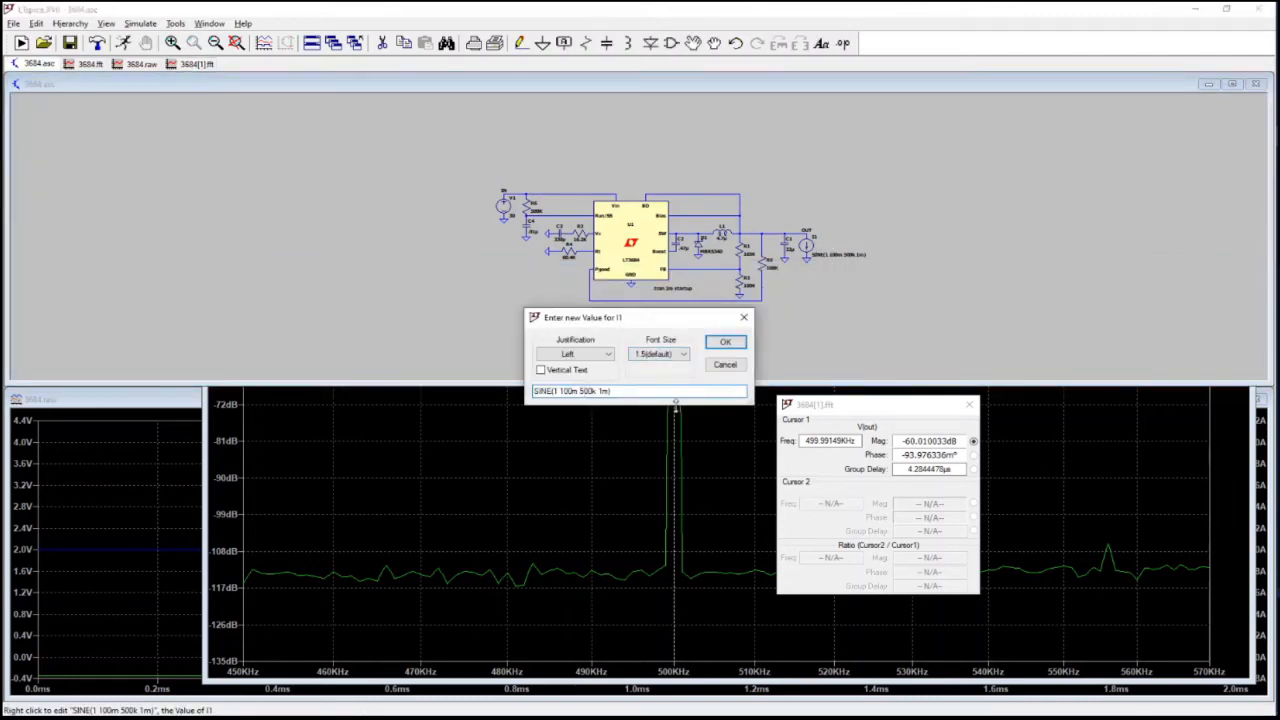
click(725, 342)
click(1072, 412)
click(1241, 277)
click(124, 43)
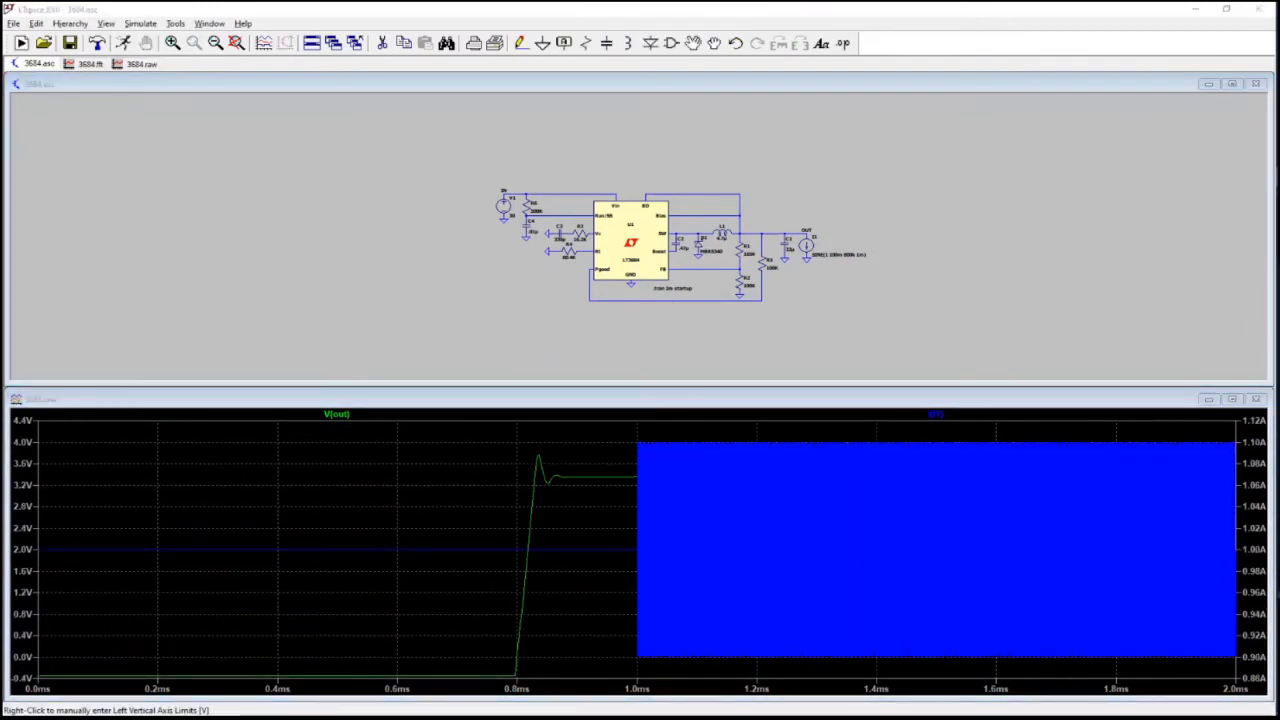
Generate an FFT of V(out) from 1 ms to 2 ms for the 800 kHz load current
click(840, 406)
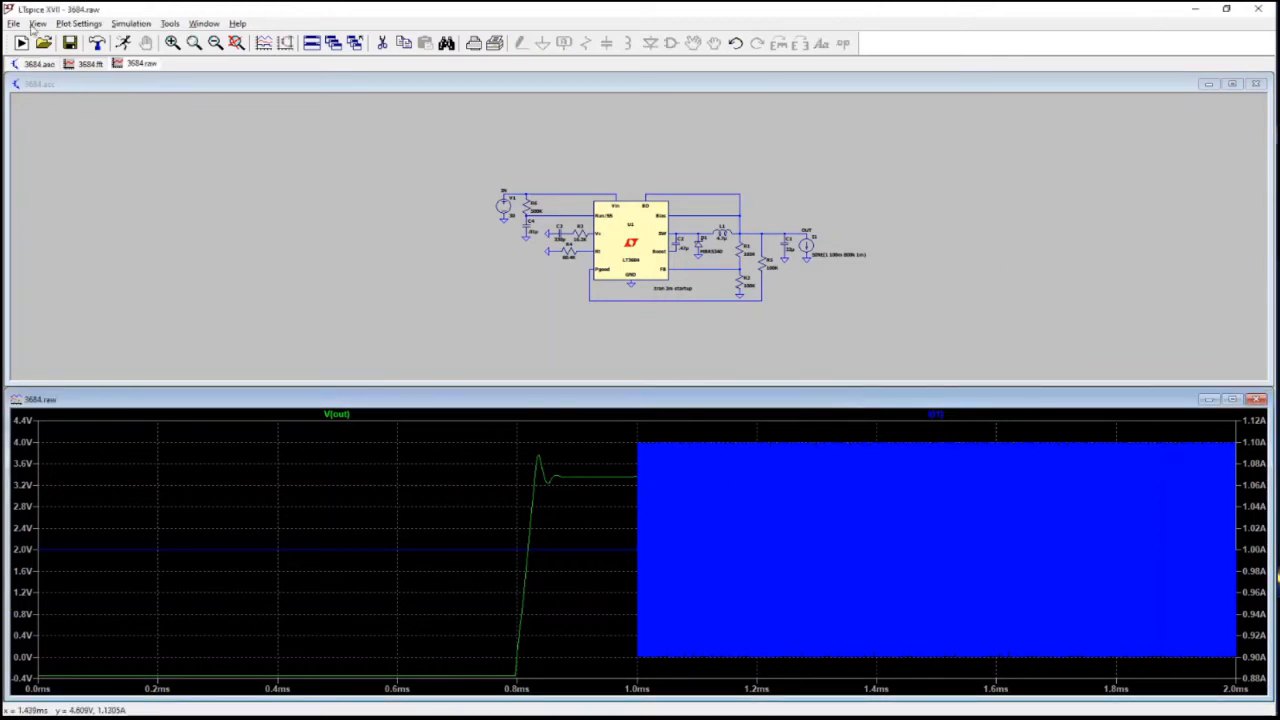
click(37, 23)
click(60, 140)
click(684, 408)
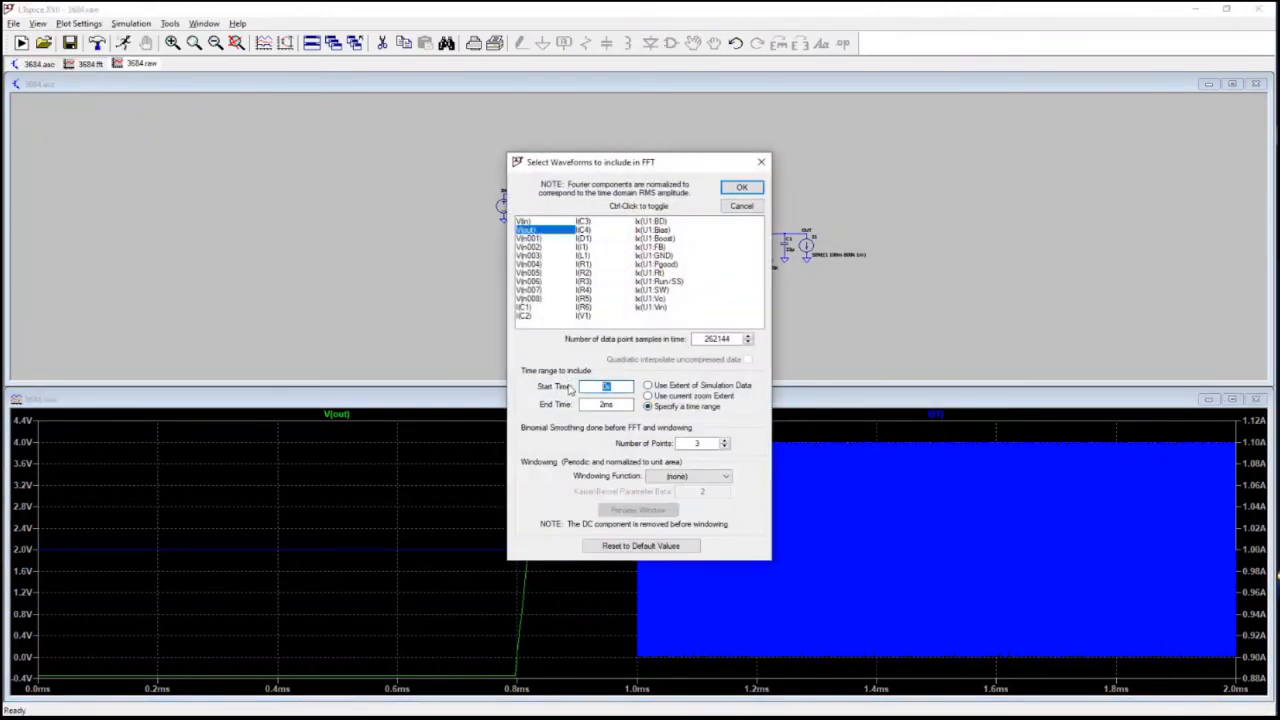
click(741, 187)
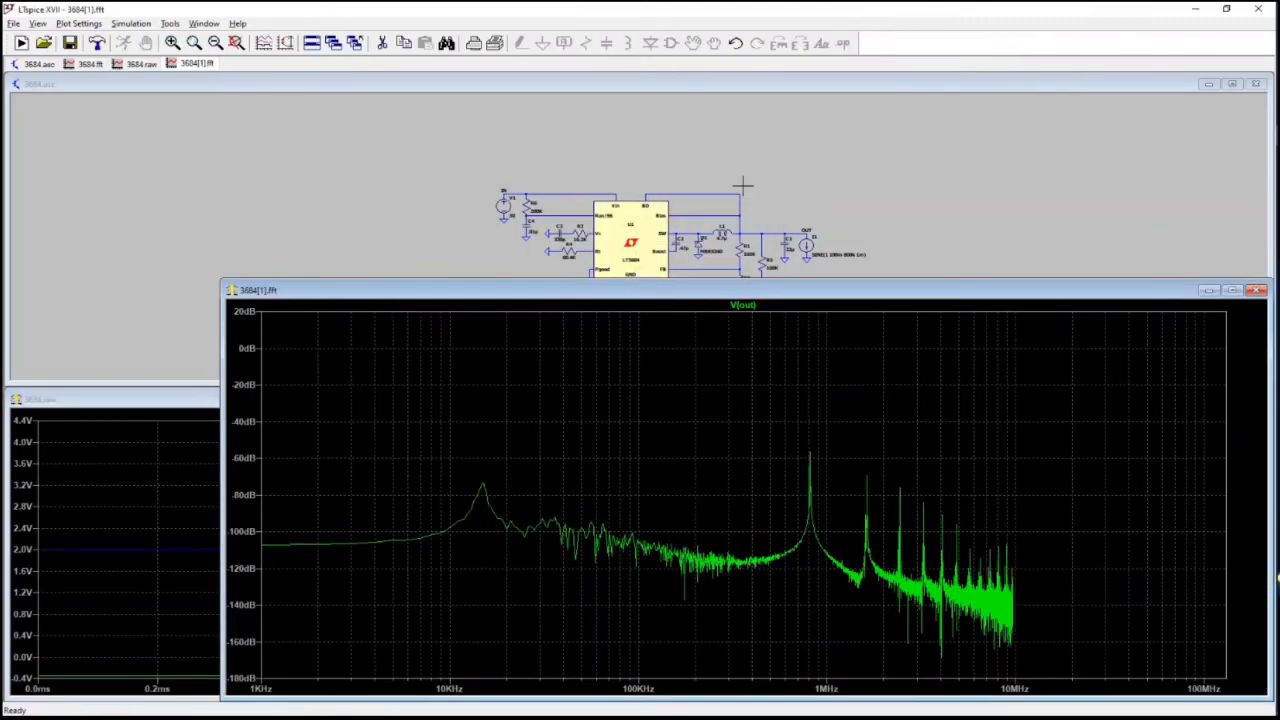
Place a cursor on the 800 kHz peak beside the switching peak in the V(out) FFT and read its magnitude
drag(758, 422, 866, 606)
drag(654, 366, 824, 580)
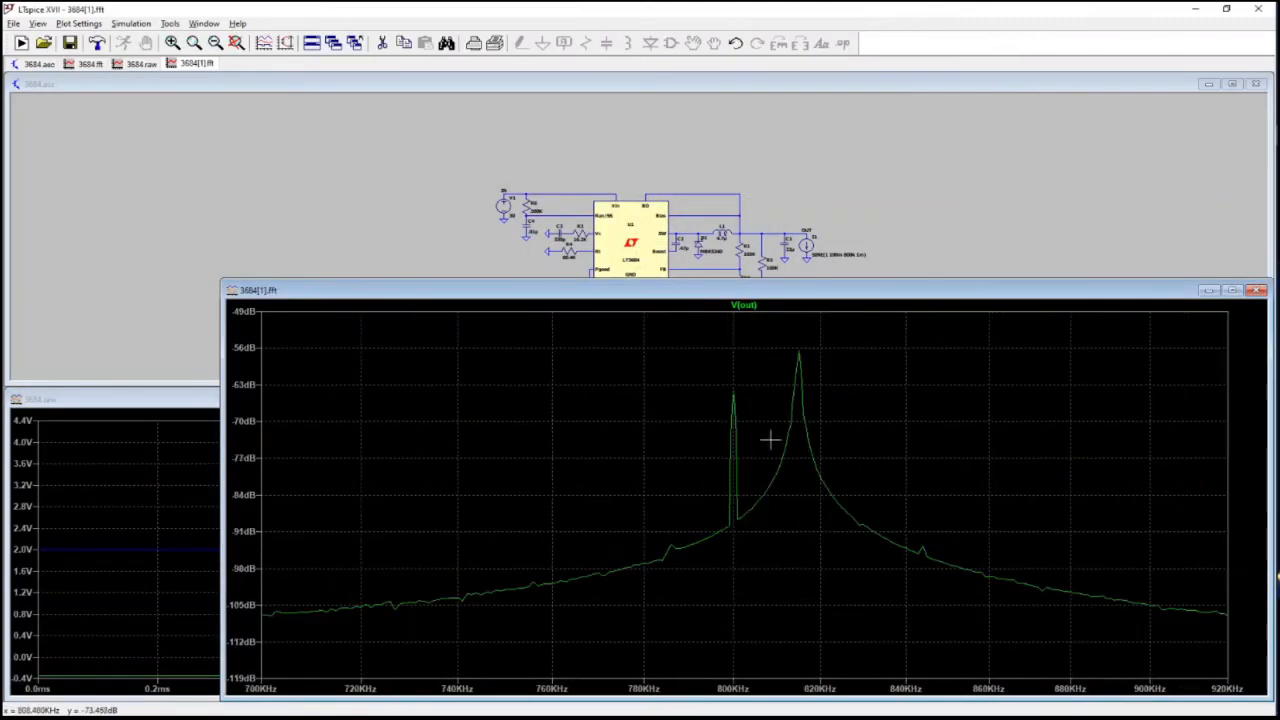
click(743, 305)
drag(743, 410, 733, 398)
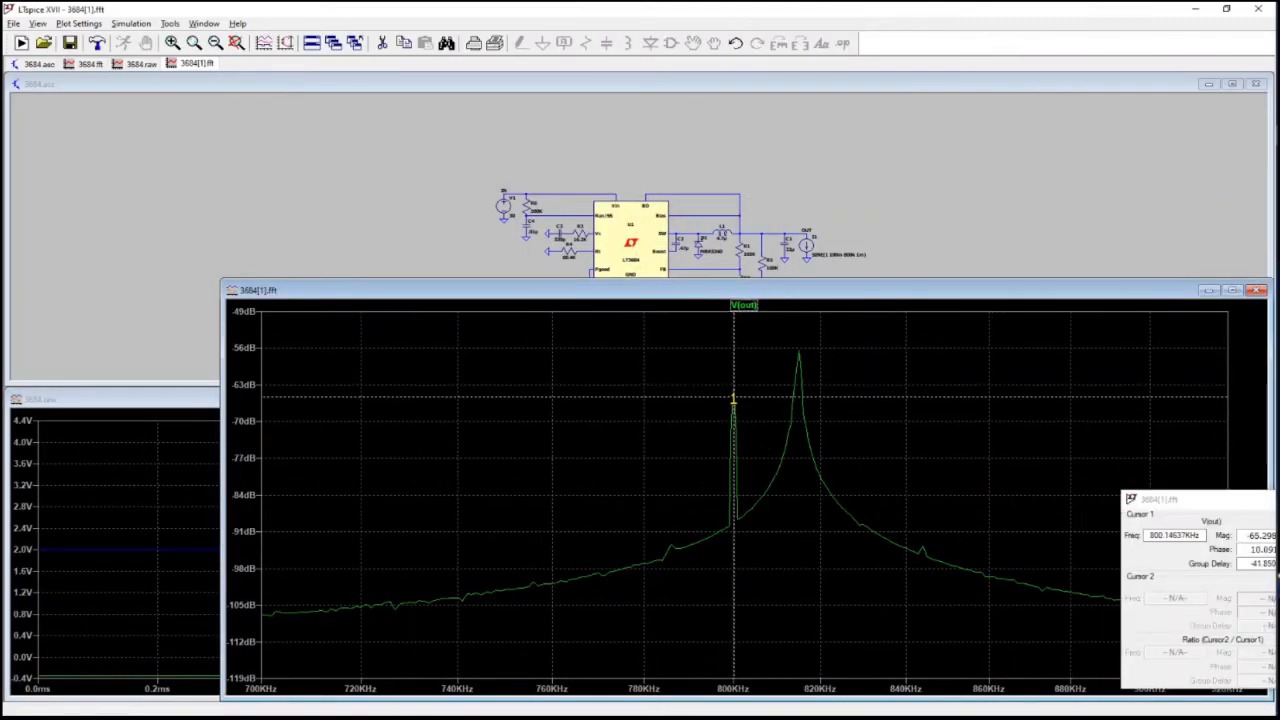
drag(1182, 503, 1029, 445)
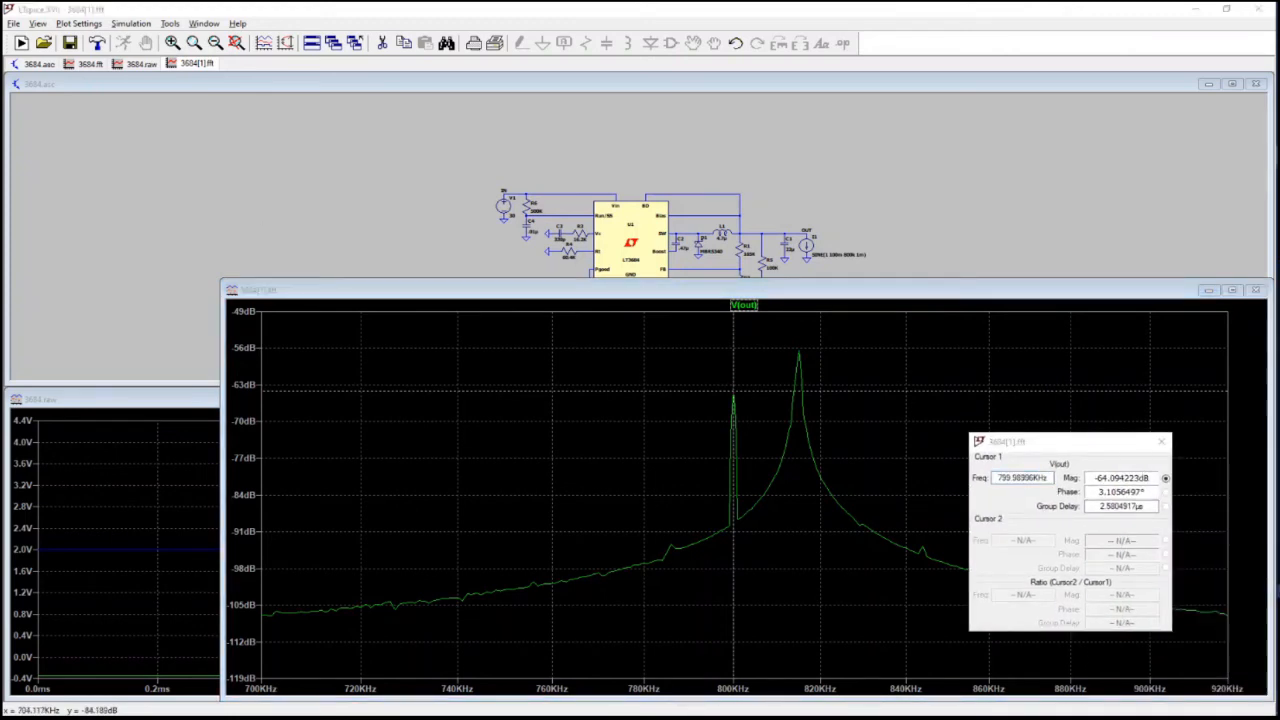
Set the frequency of load current source I1 to 2MEG, close the FFT plot, and rerun the transient simulation
click(825, 98)
right_click(806, 244)
text(2MEG)
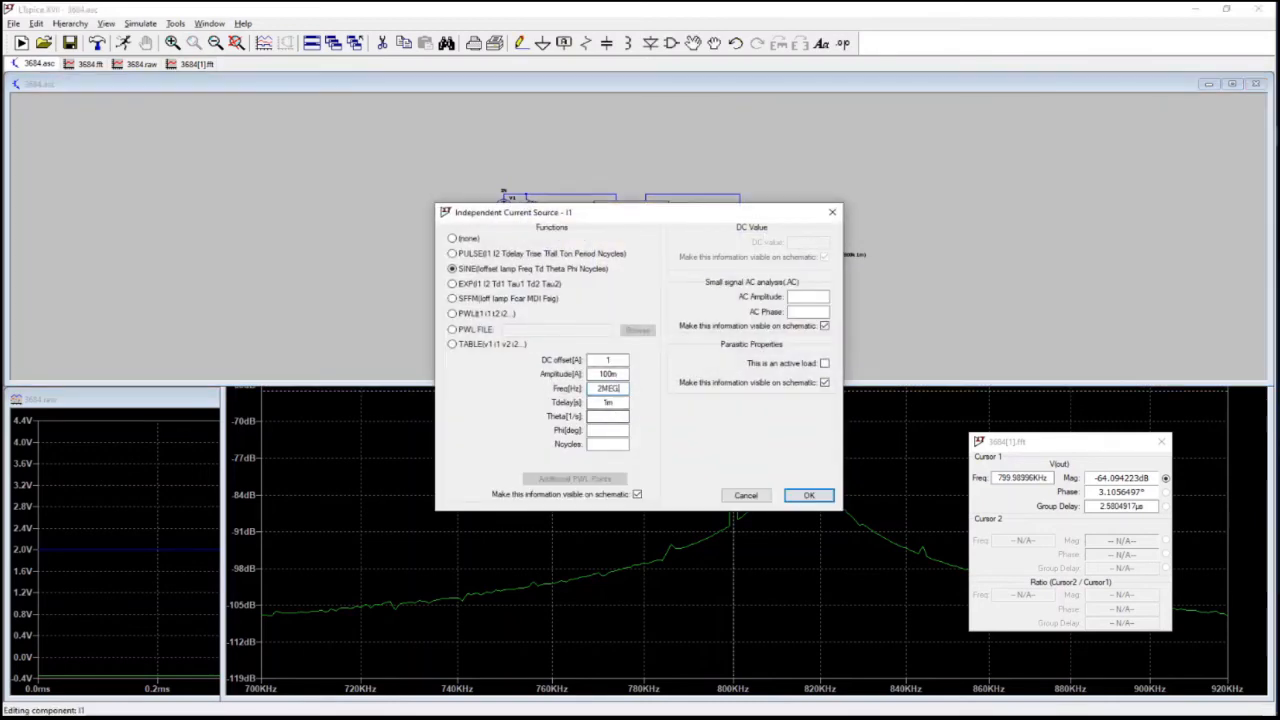
key(Return)
click(1195, 413)
click(1256, 290)
click(124, 44)
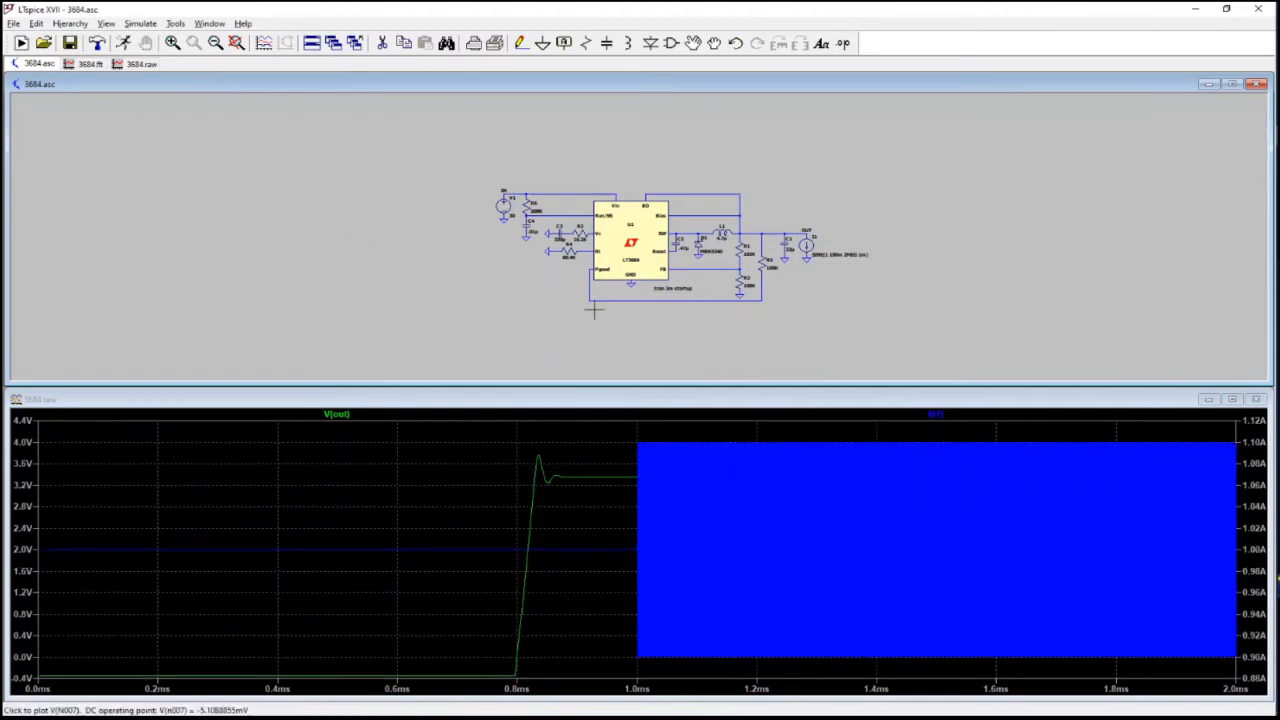
Generate an FFT of V(out) over the time range from 1 ms to 2 ms for the 2 MHz load current
click(215, 400)
click(38, 23)
click(77, 142)
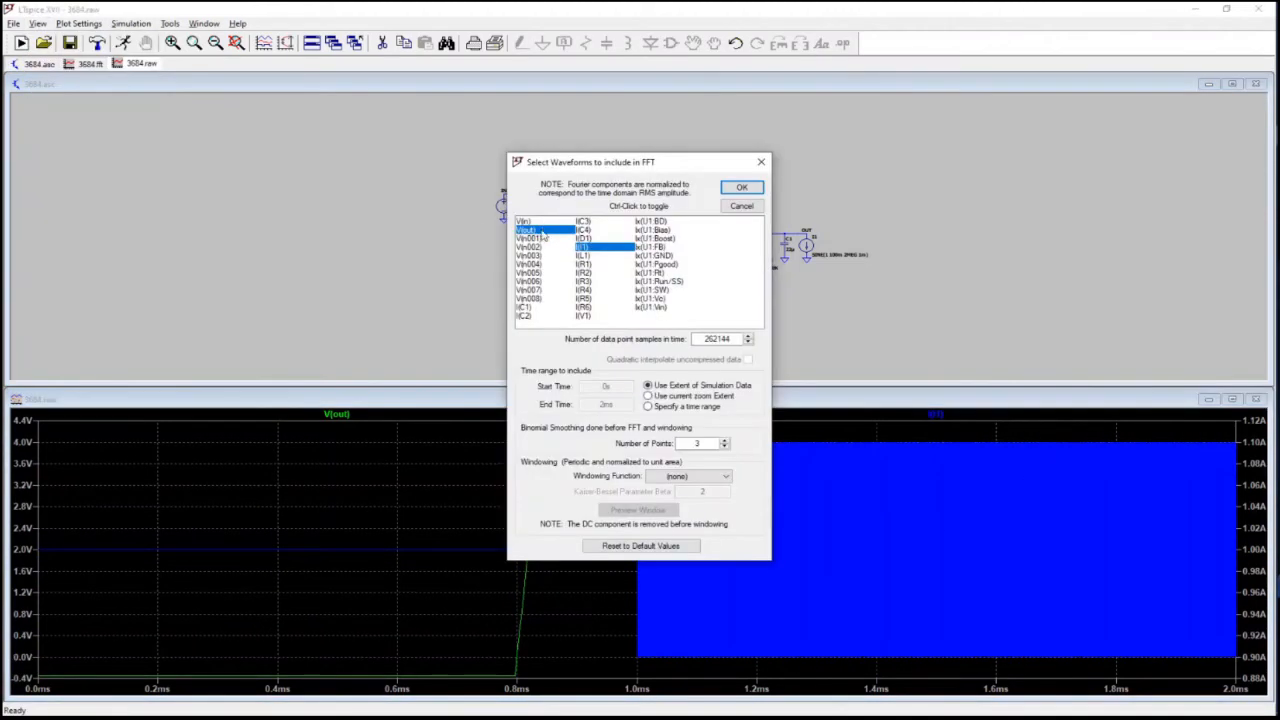
click(686, 410)
double_click(600, 385)
text(1ms)
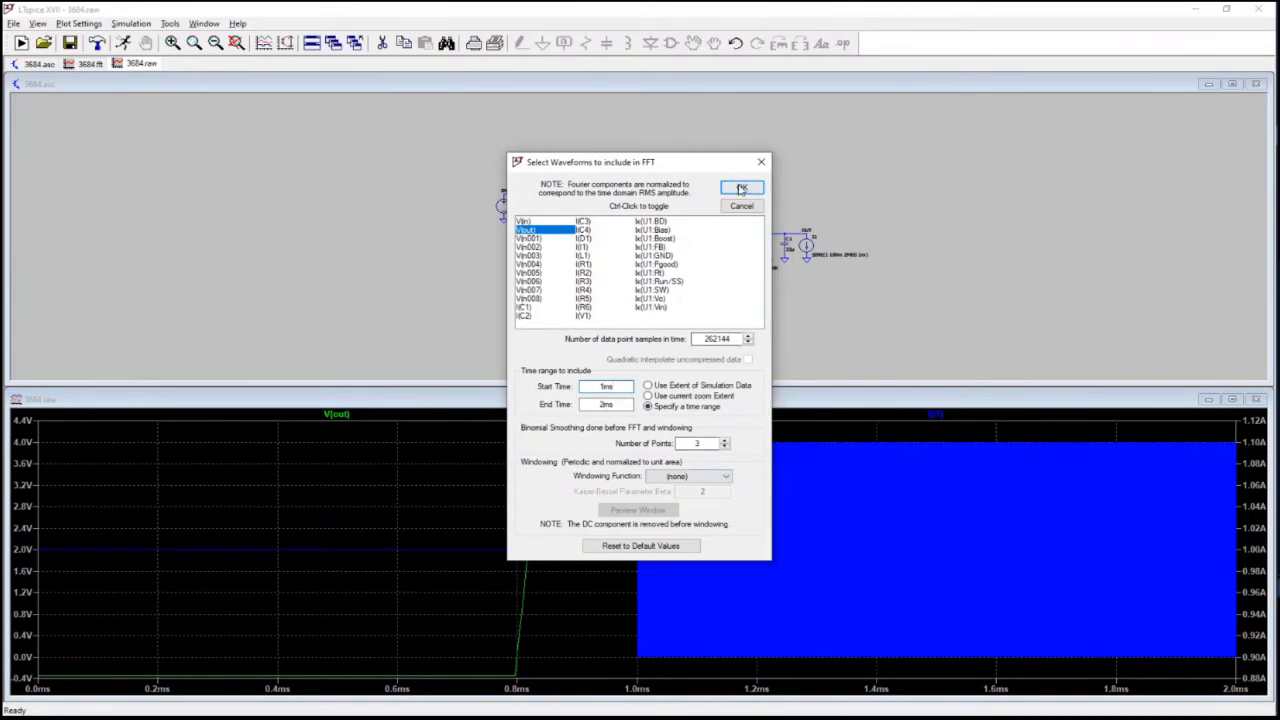
click(742, 187)
Place a cursor on the 2 MHz peak of the V(out) FFT and read its magnitude
drag(660, 258, 696, 408)
drag(394, 149, 528, 386)
click(526, 99)
drag(526, 111, 535, 151)
drag(1180, 503, 853, 365)
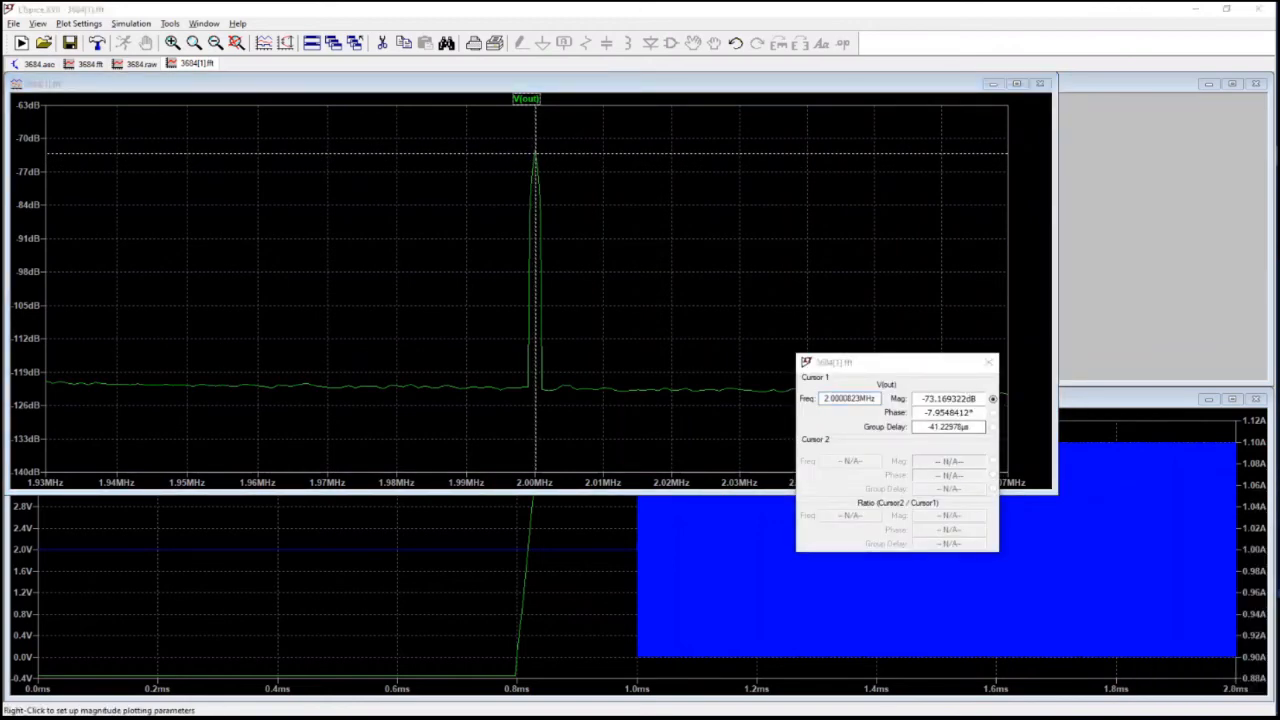
Set the frequency of load current source I1 to 10MEG
click(1110, 272)
right_click(807, 246)
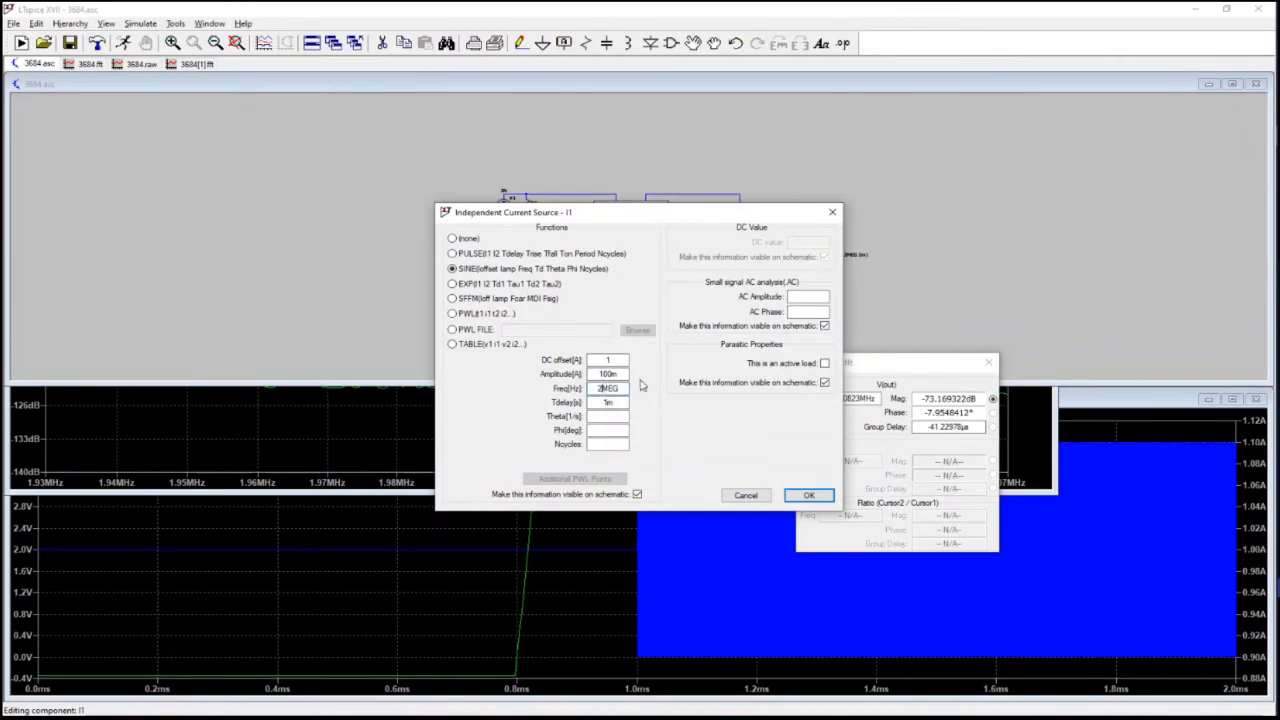
key(Return)
Set the transient stop time to 1.5m and rerun the simulation with the old FFT plot closed
right_click(670, 285)
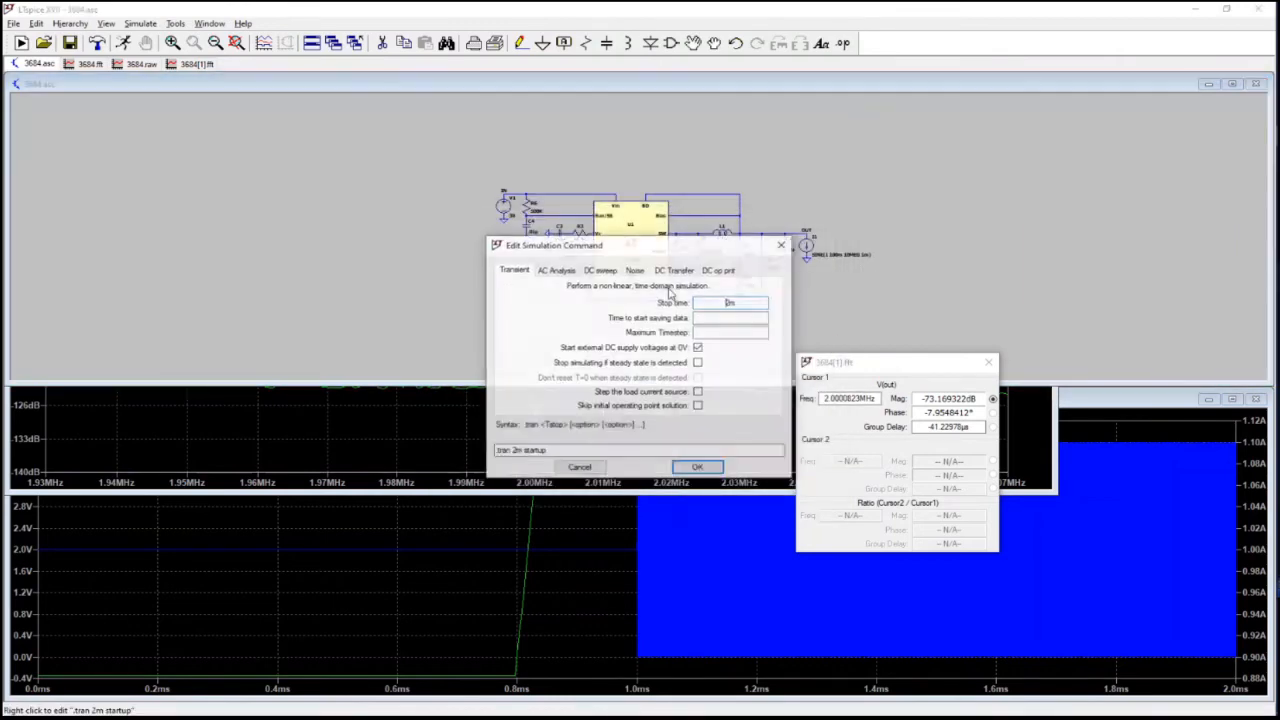
text(1.5)
key(Return)
click(1030, 435)
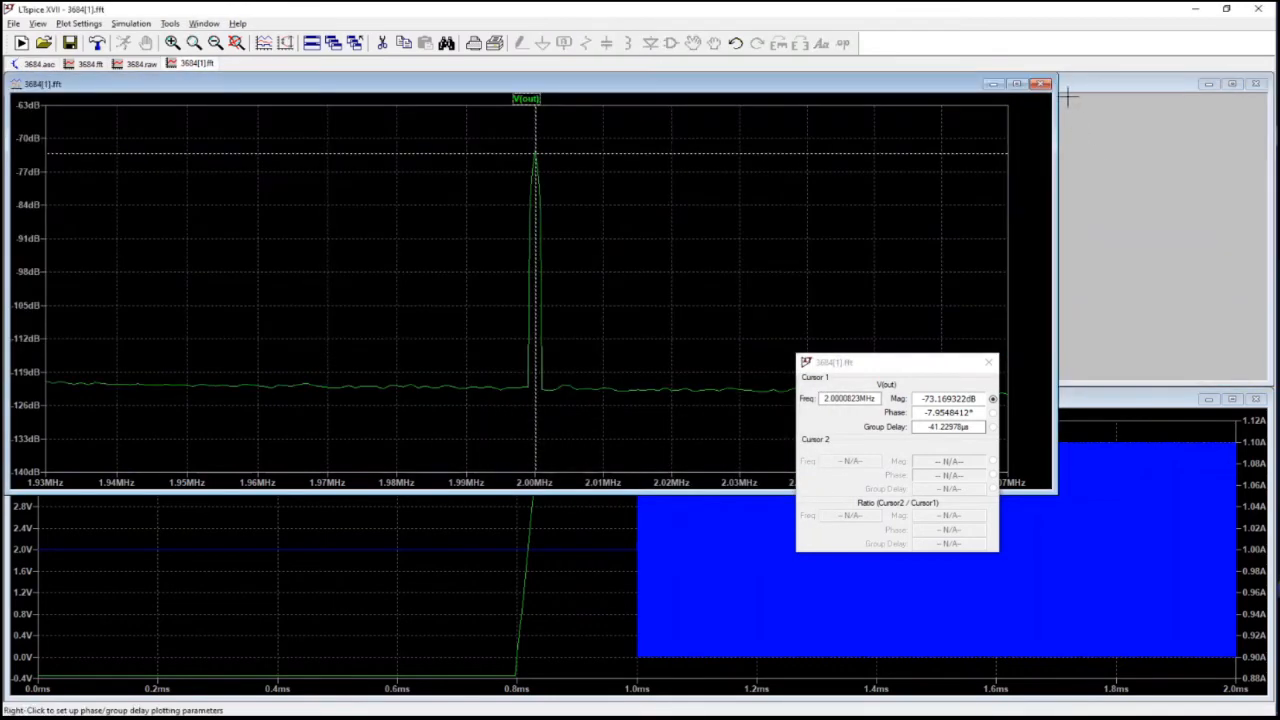
click(1042, 84)
click(124, 43)
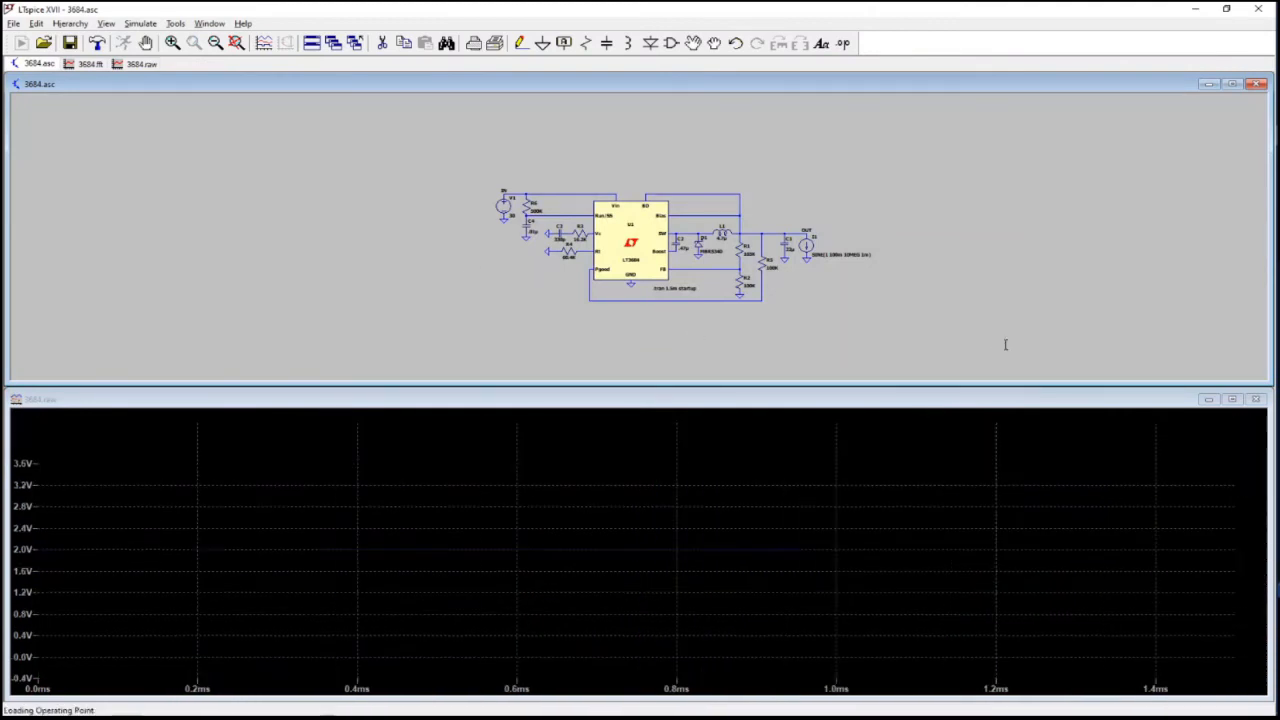
Generate an FFT of V(out) over the time range from 1 ms to 1.5 ms
click(423, 406)
click(37, 23)
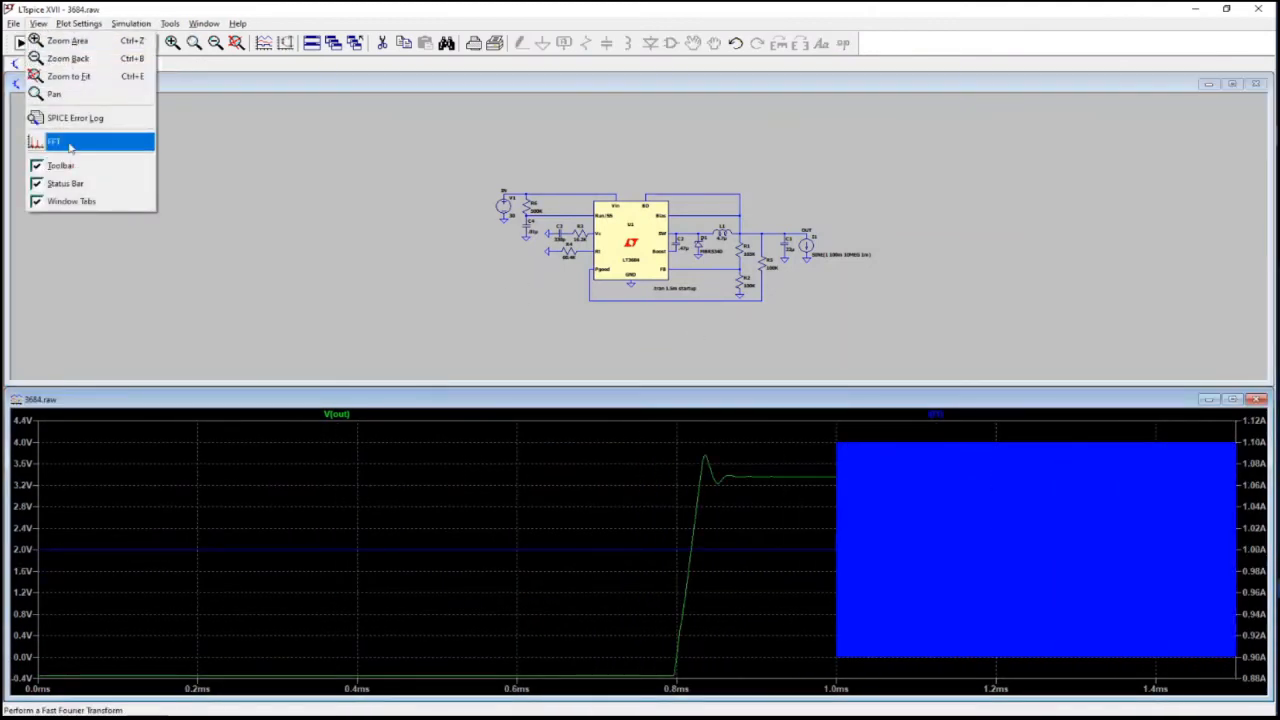
click(50, 137)
click(665, 410)
text(1)
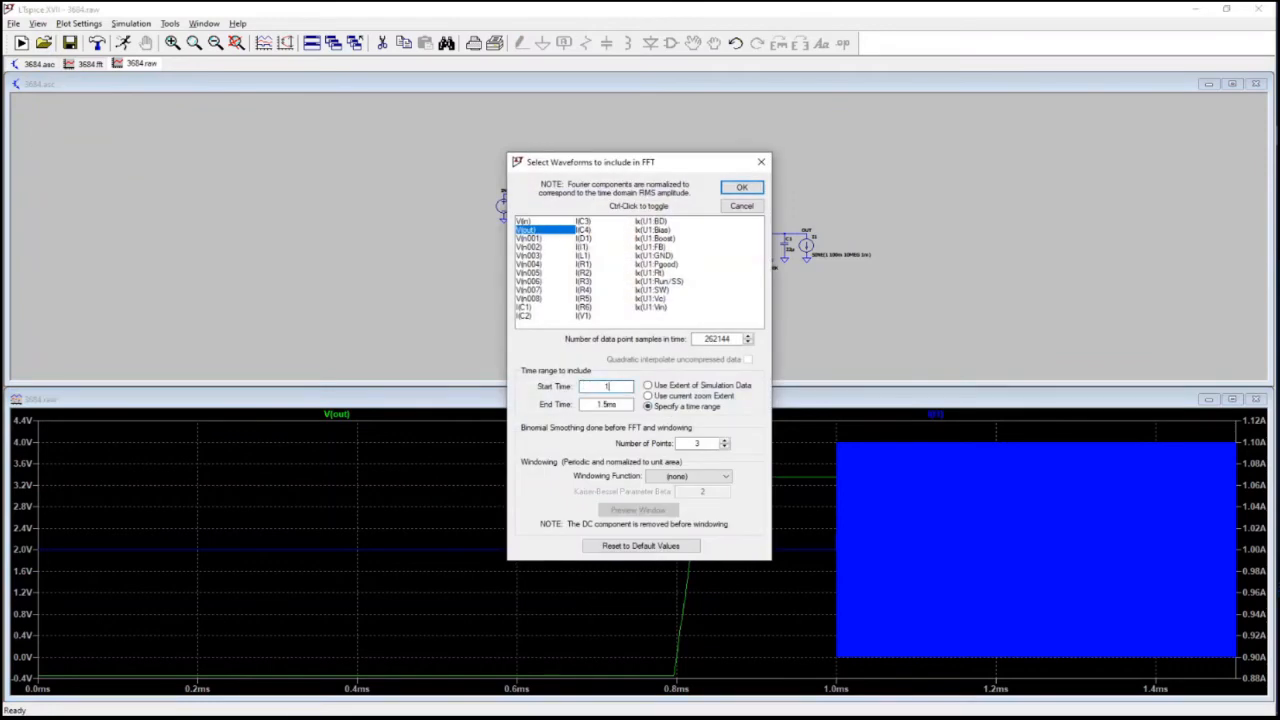
text(m)
key(Return)
Place a cursor on the 10 MHz peak of the V(out) FFT and read its magnitude
drag(752, 281, 781, 490)
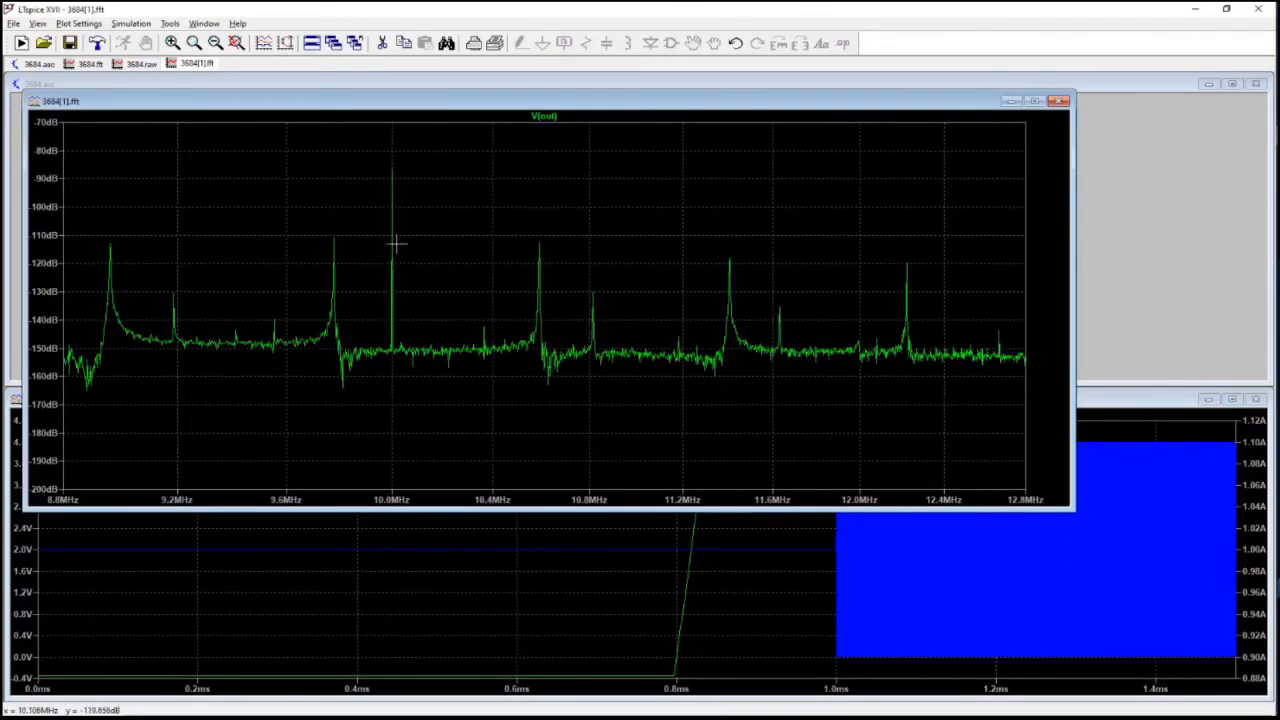
drag(362, 140, 446, 338)
click(546, 117)
drag(541, 183, 444, 174)
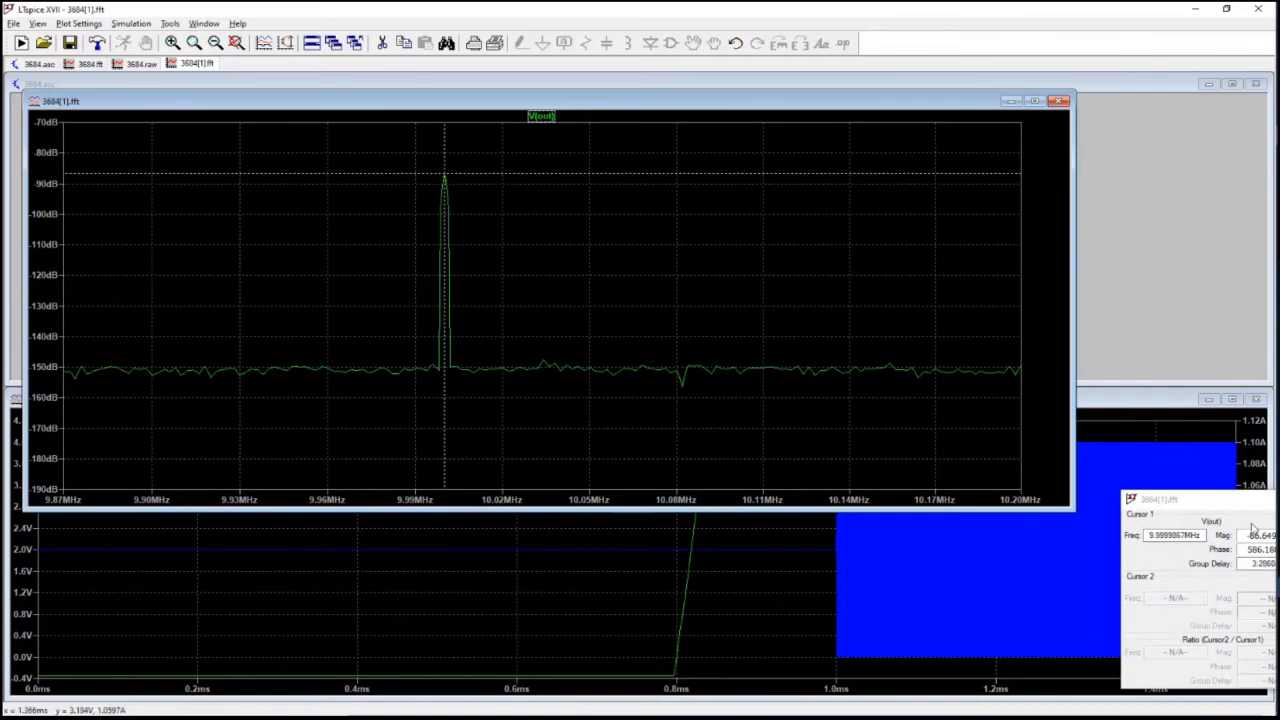
drag(1246, 500, 670, 299)
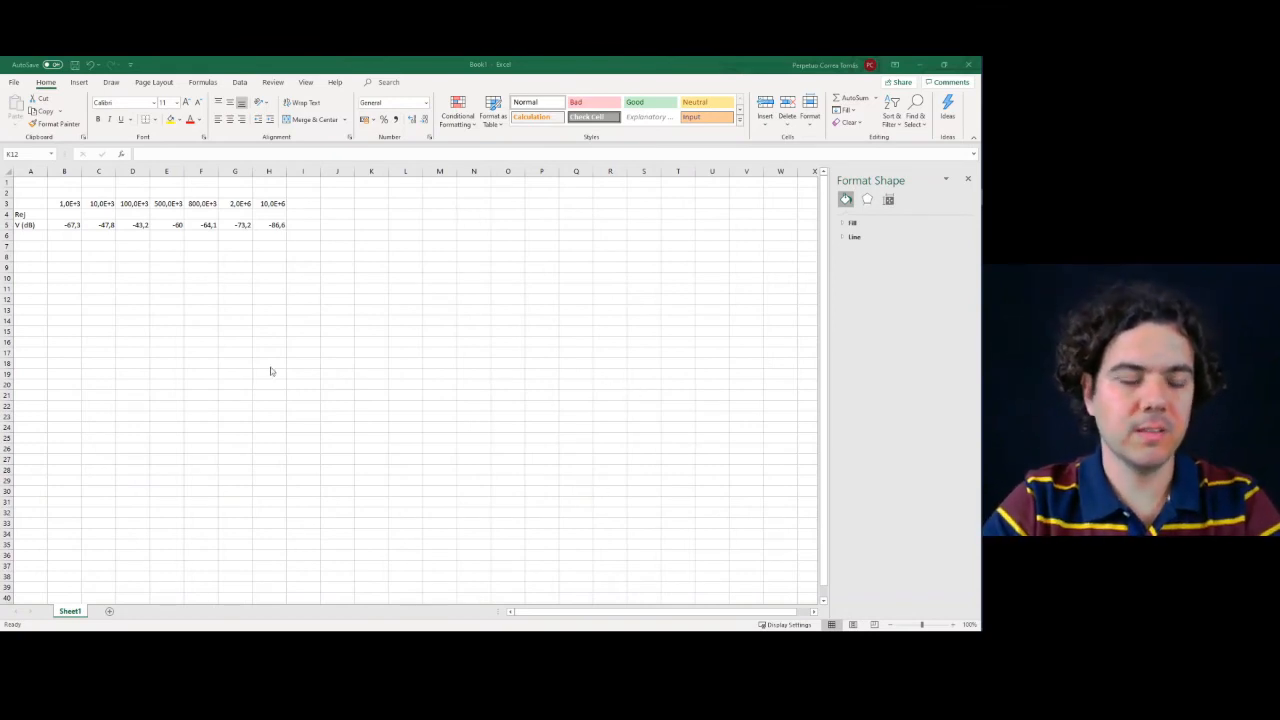
Switch to the Excel workbook and review the V (dB) readings recorded per frequency and the Rej row above them
drag(68, 226, 276, 226)
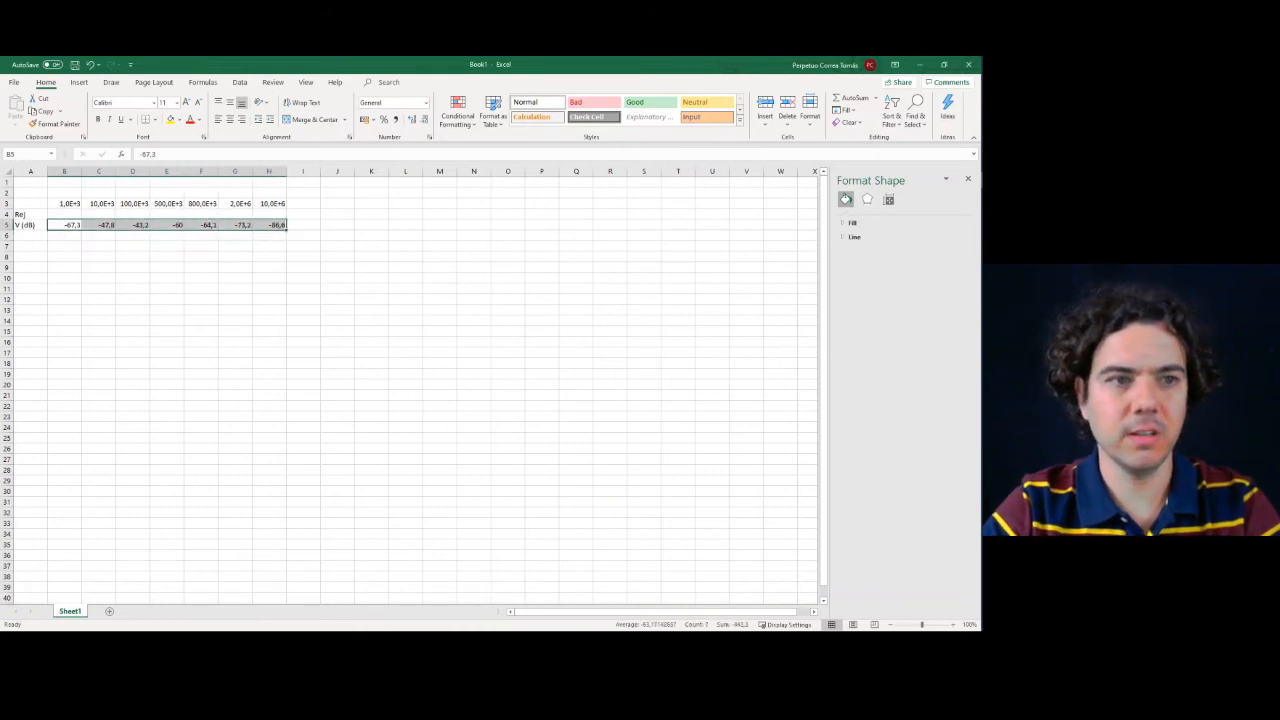
click(30, 226)
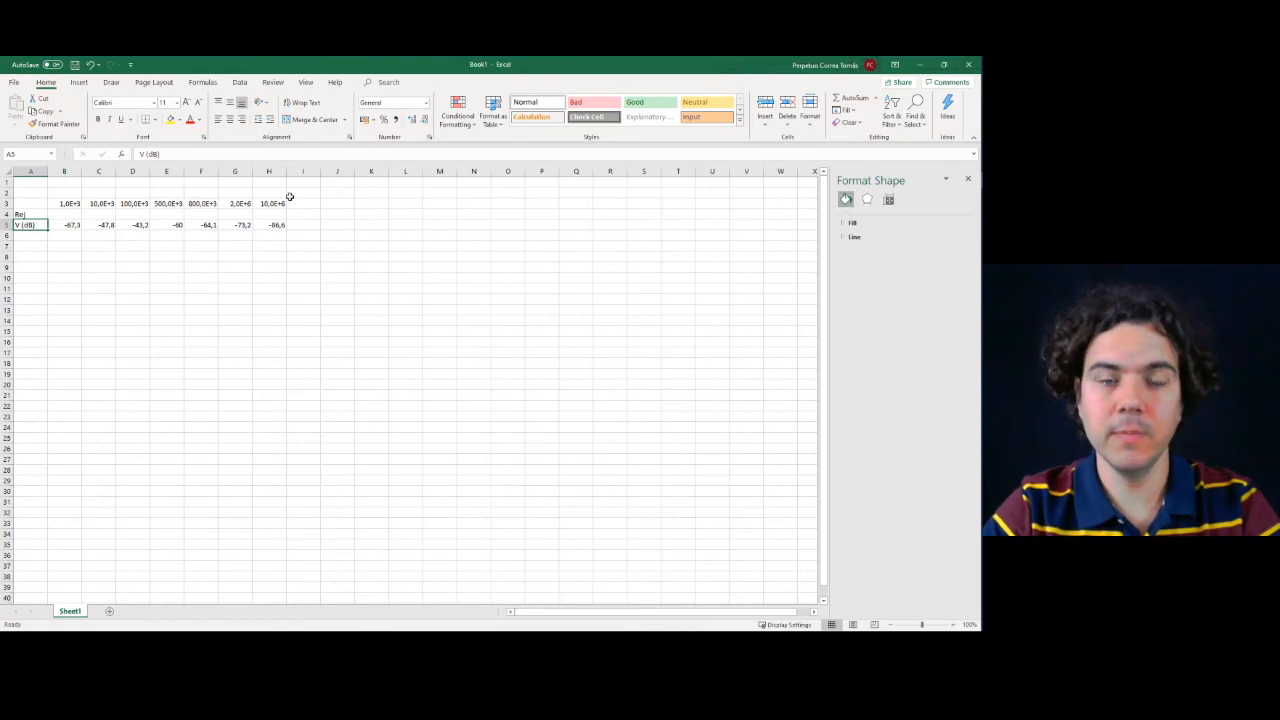
click(33, 215)
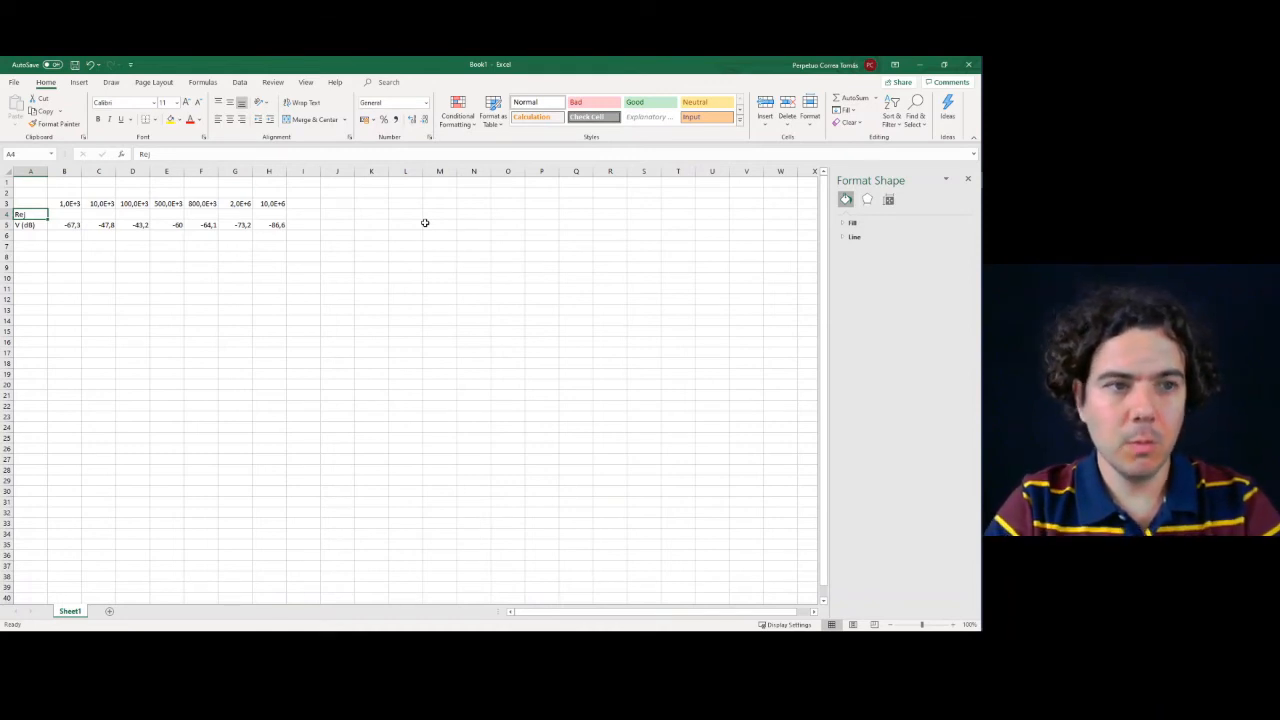
key(Down)
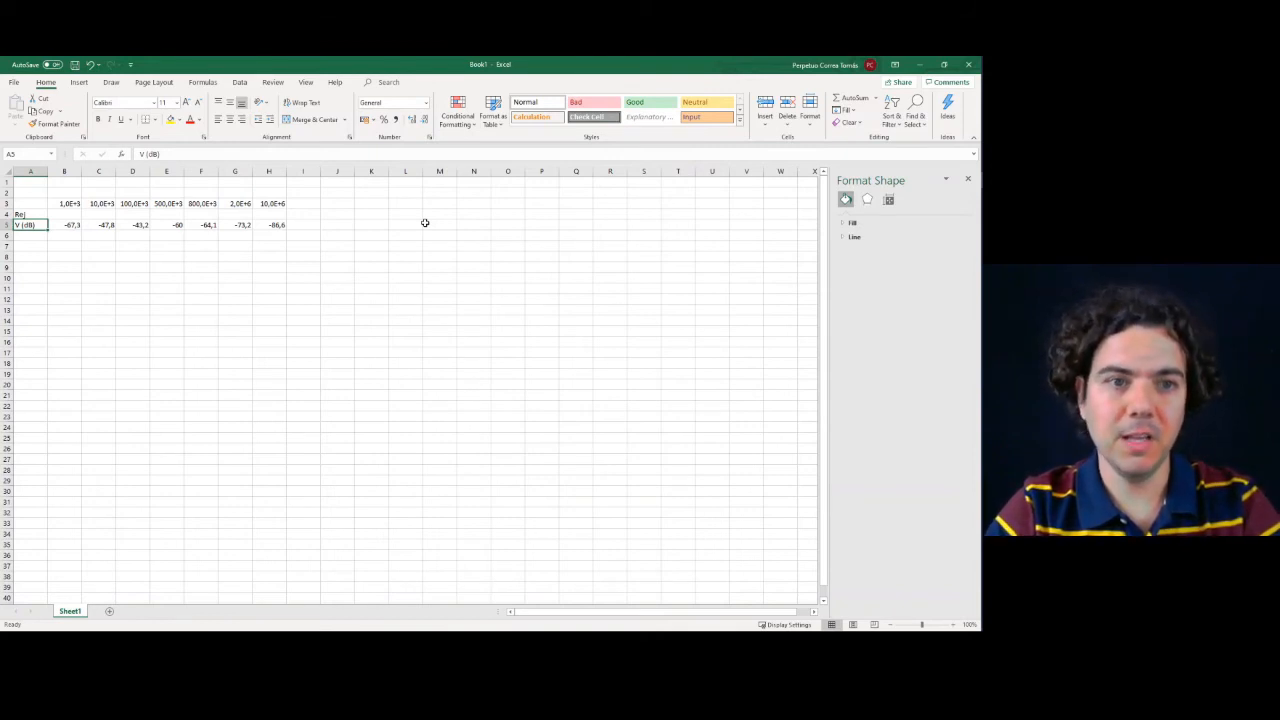
key(Up)
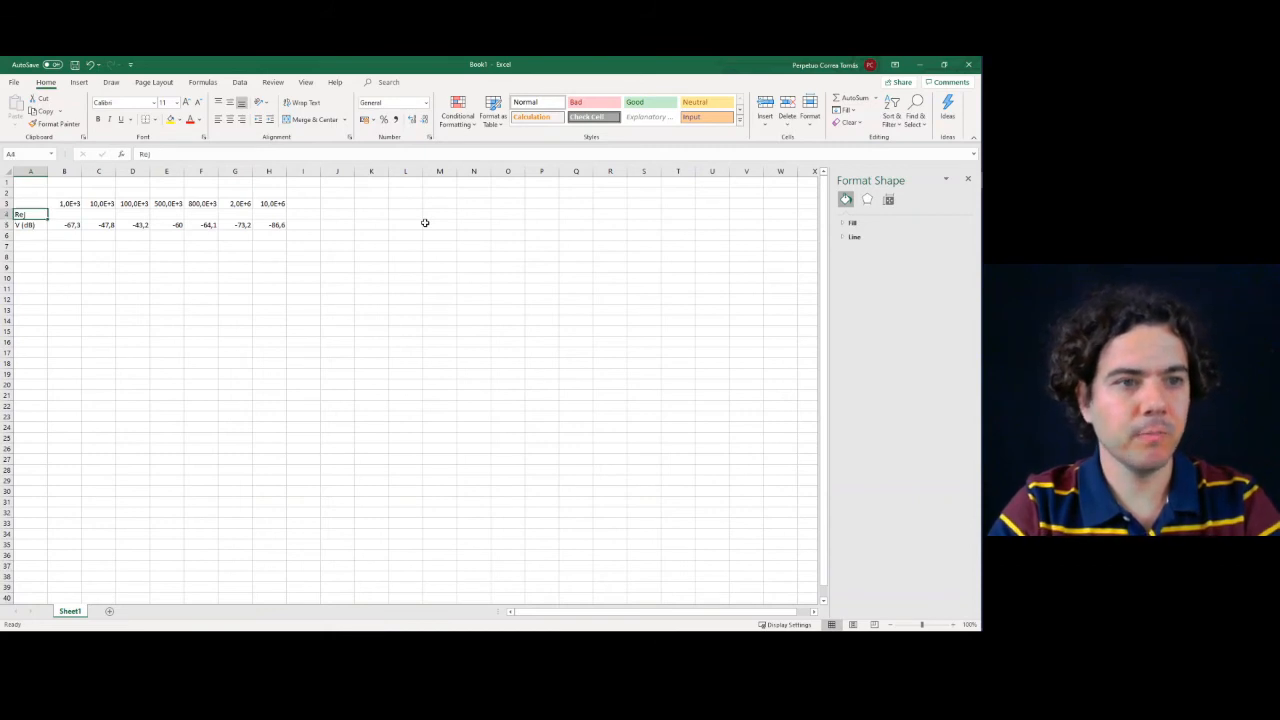
Calculate the Rej values in B4:H4 by adding 20 to the V (dB) value below each cell, starting with =B5+20
key(Right)
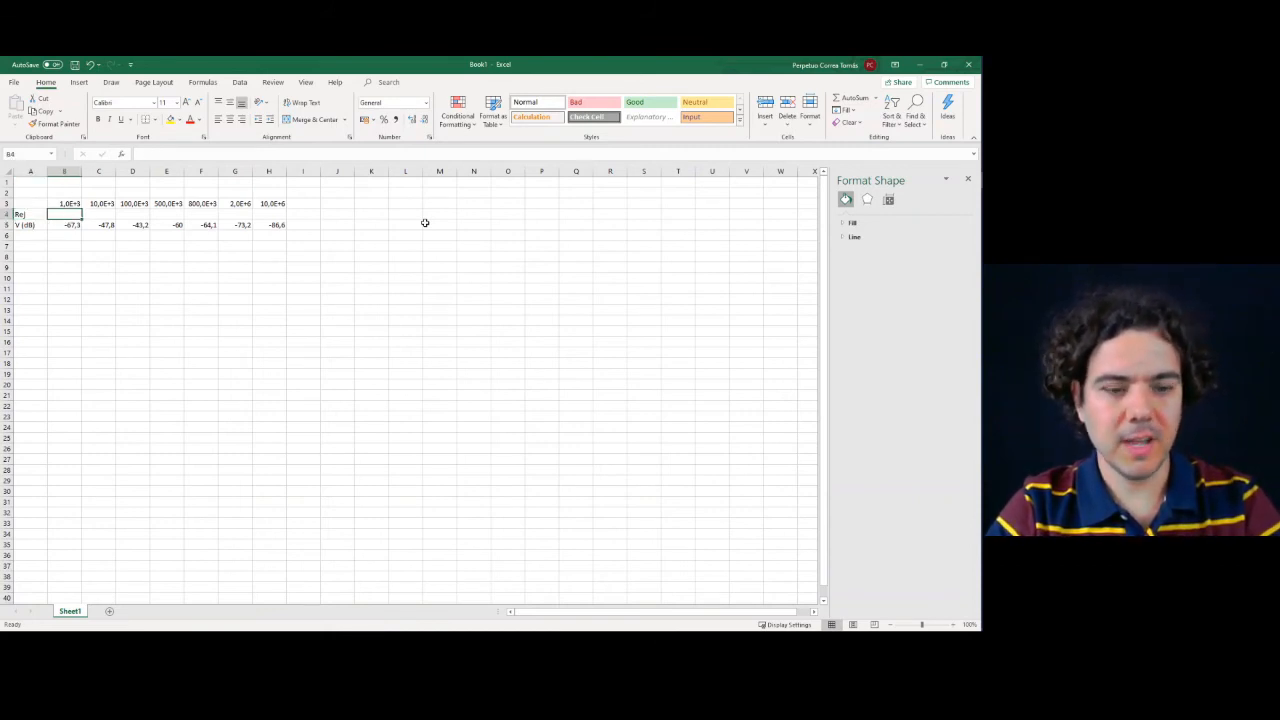
key(Down)
key(Up)
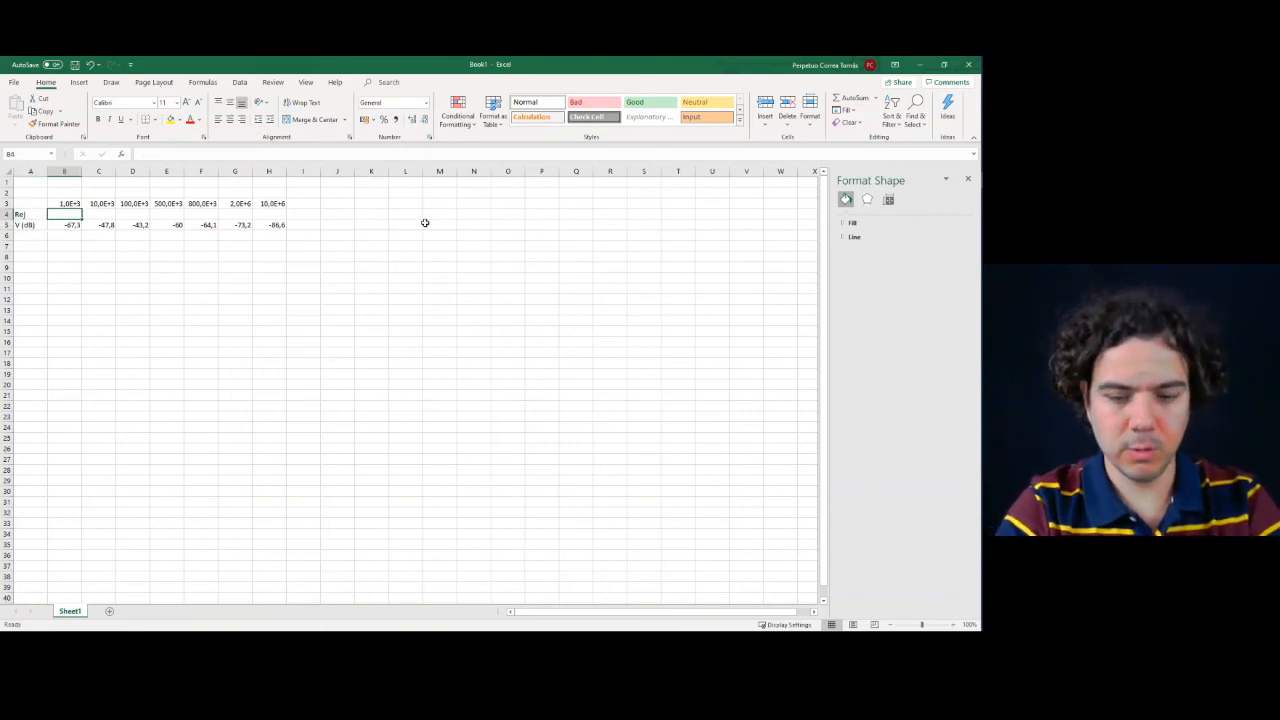
text(=)
key(Down)
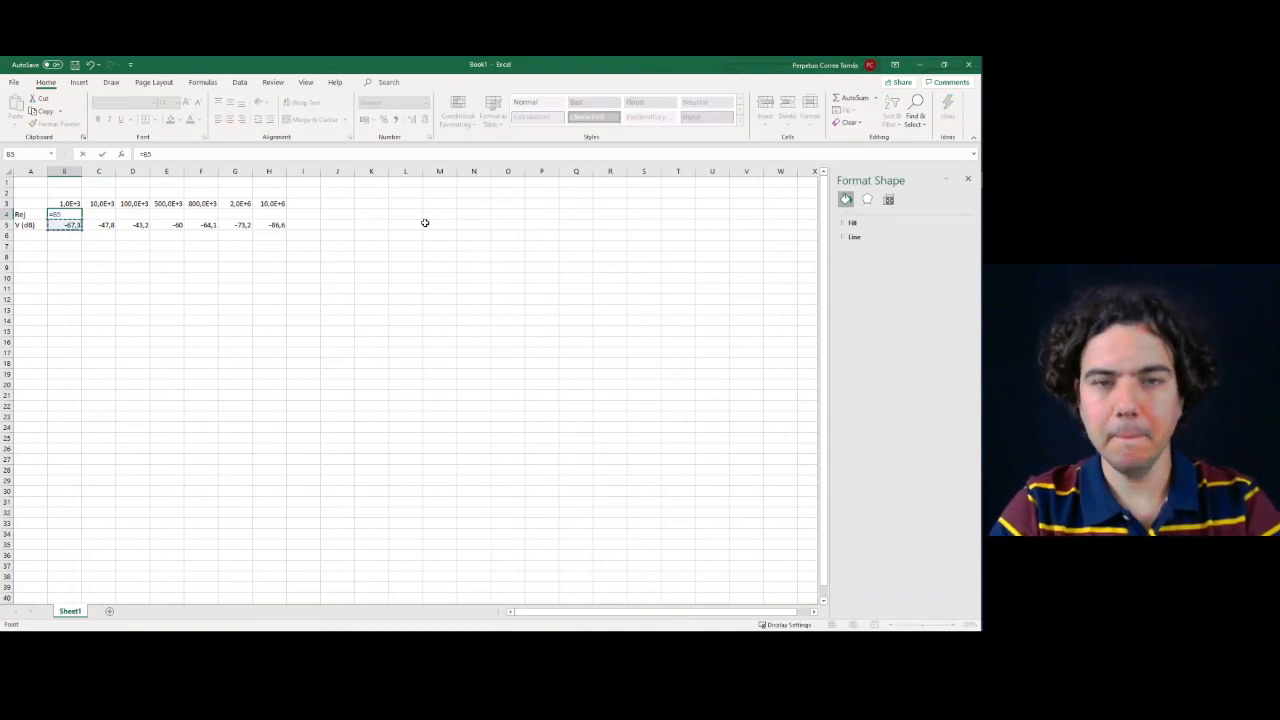
text(+20)
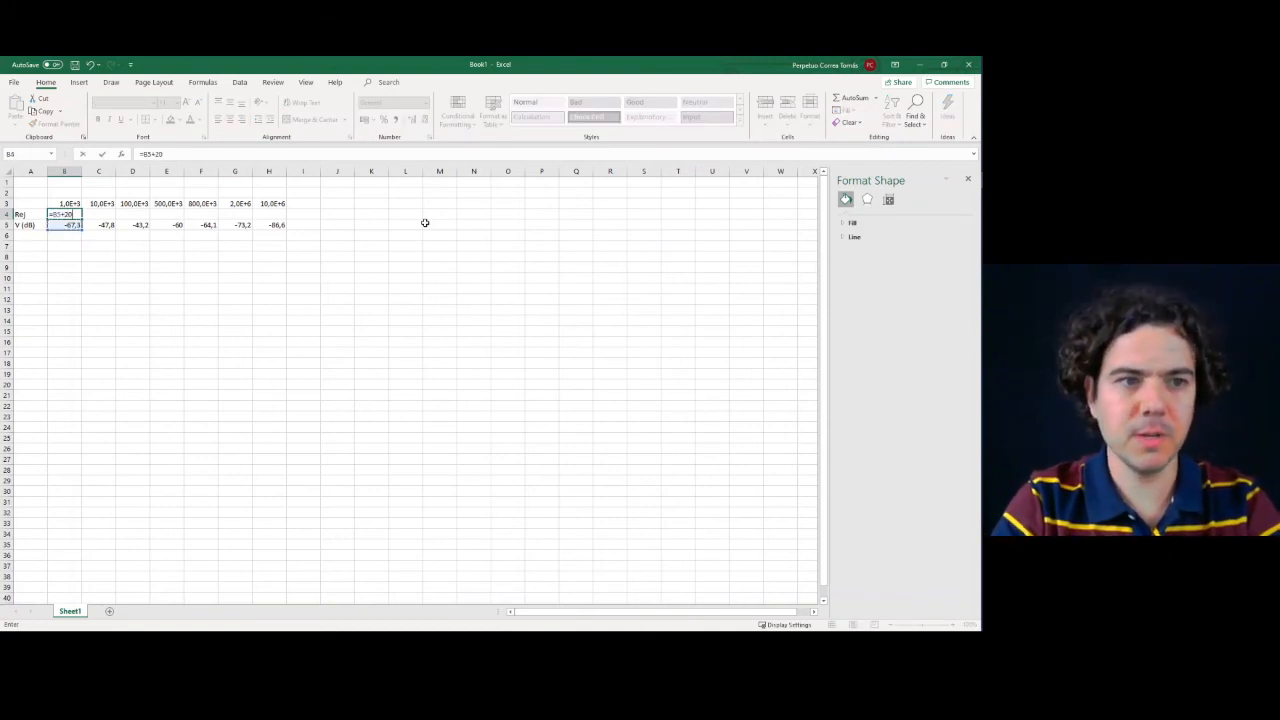
key(ctrl+Return)
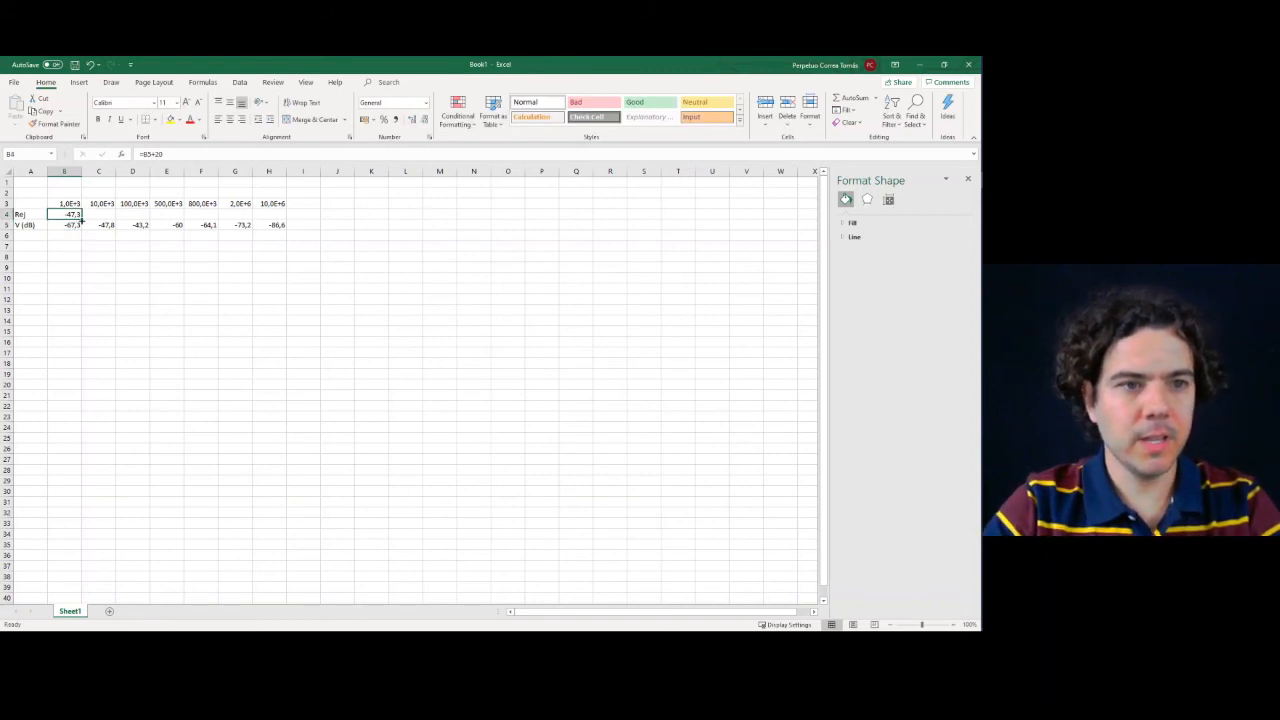
drag(82, 220, 286, 218)
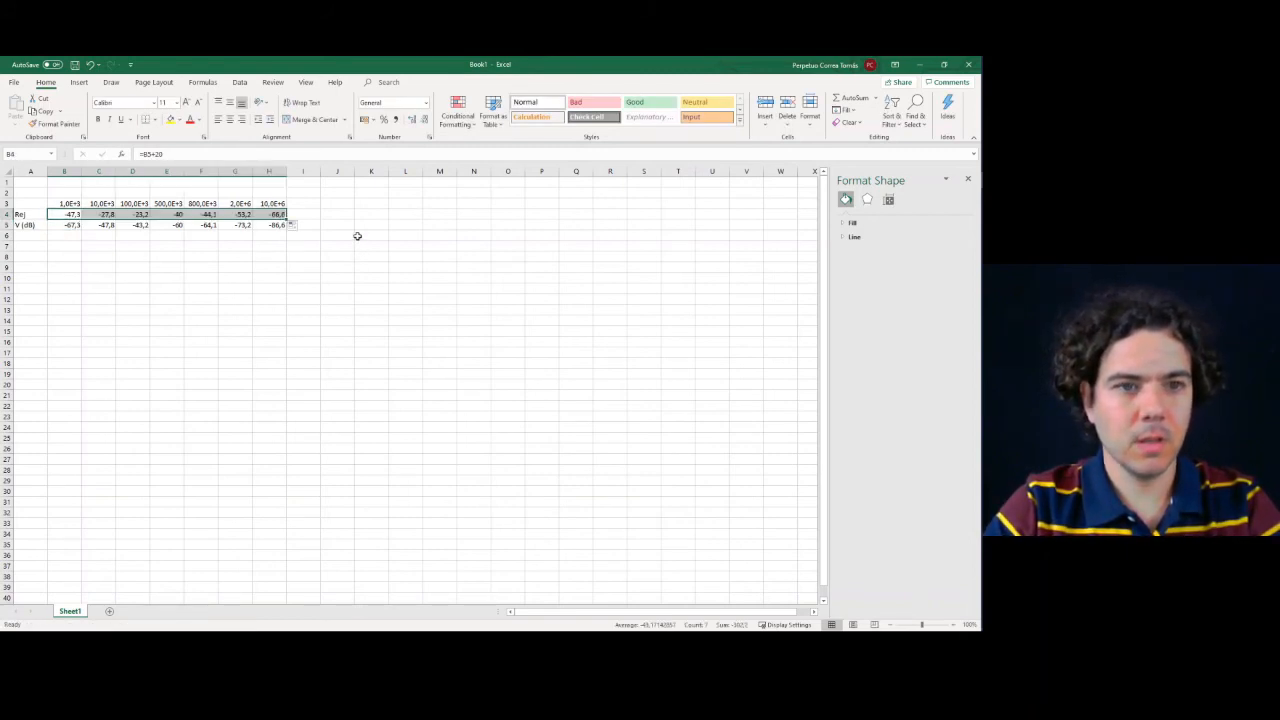
click(357, 236)
Insert a scatter chart with smooth lines and markers from the frequency and Rej rows, B3:H4
drag(62, 204, 272, 214)
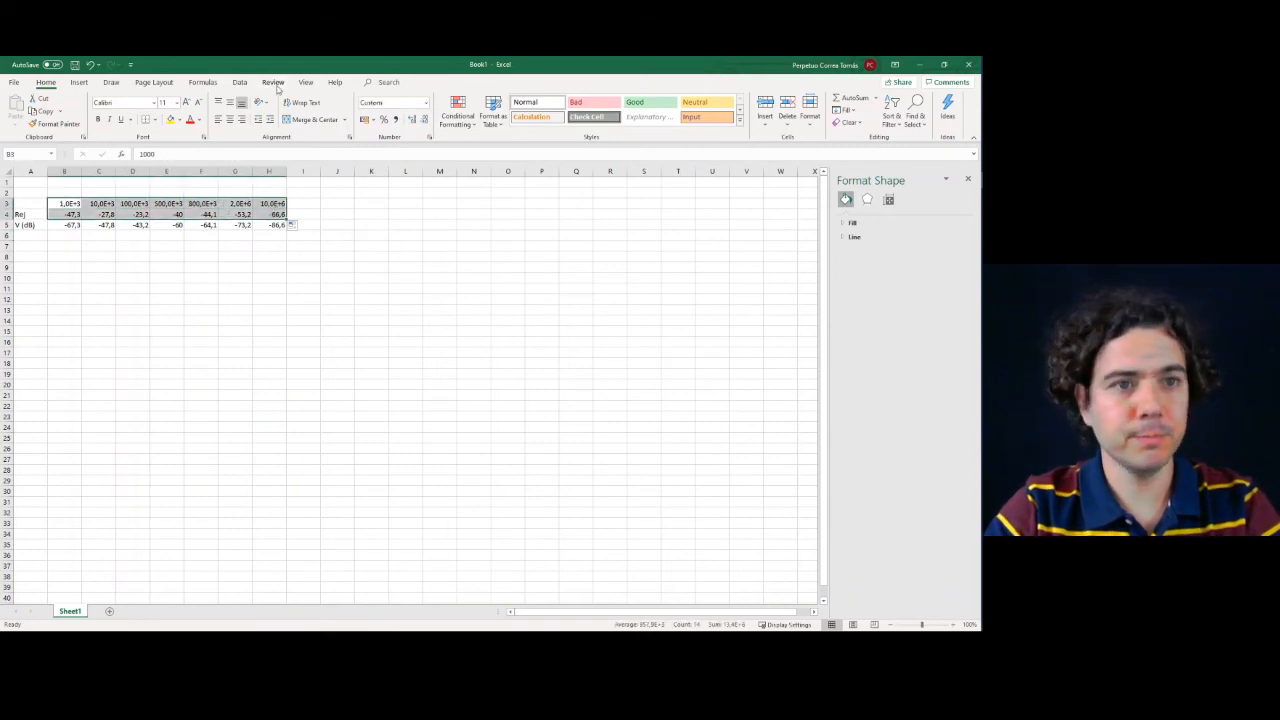
click(82, 84)
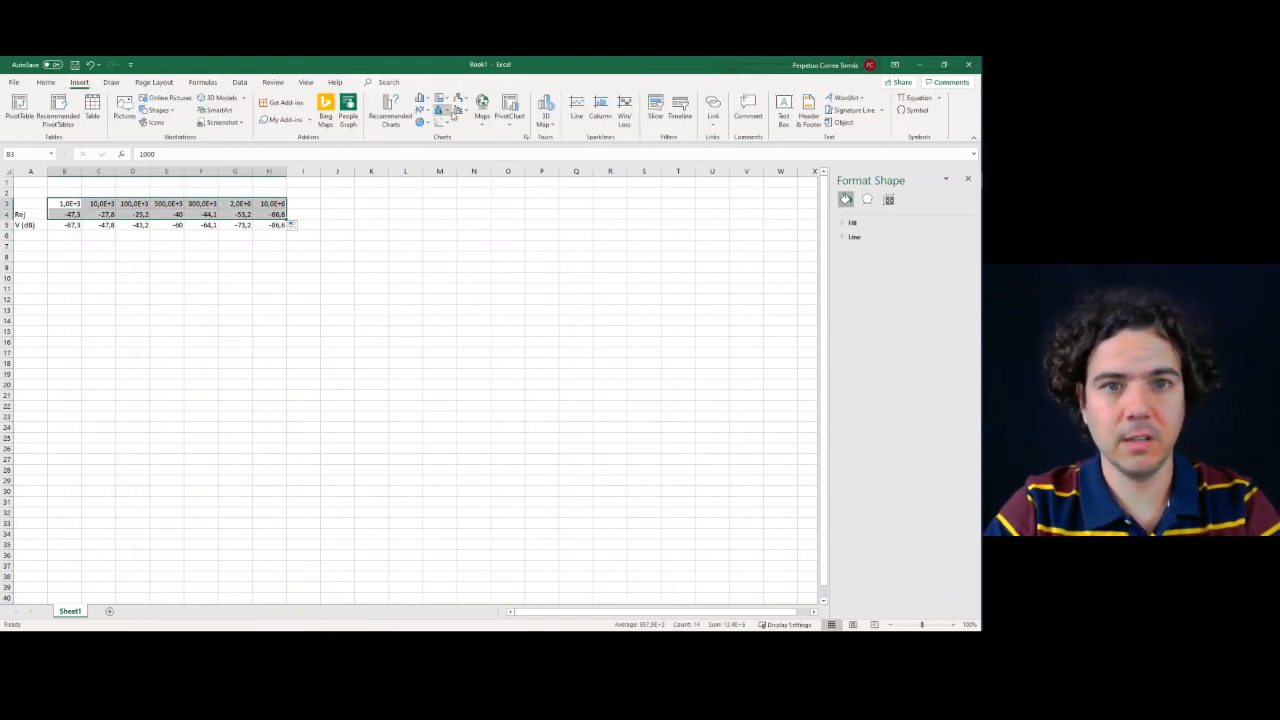
click(457, 100)
click(478, 158)
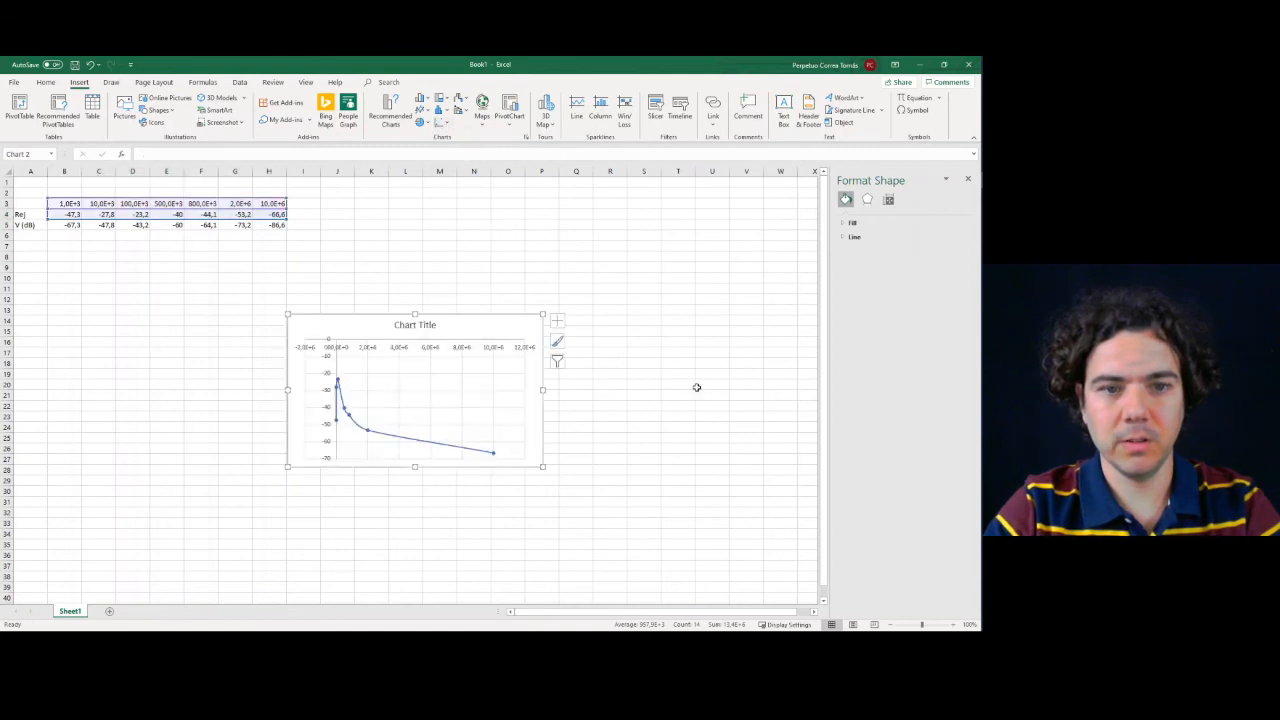
click(447, 352)
click(439, 349)
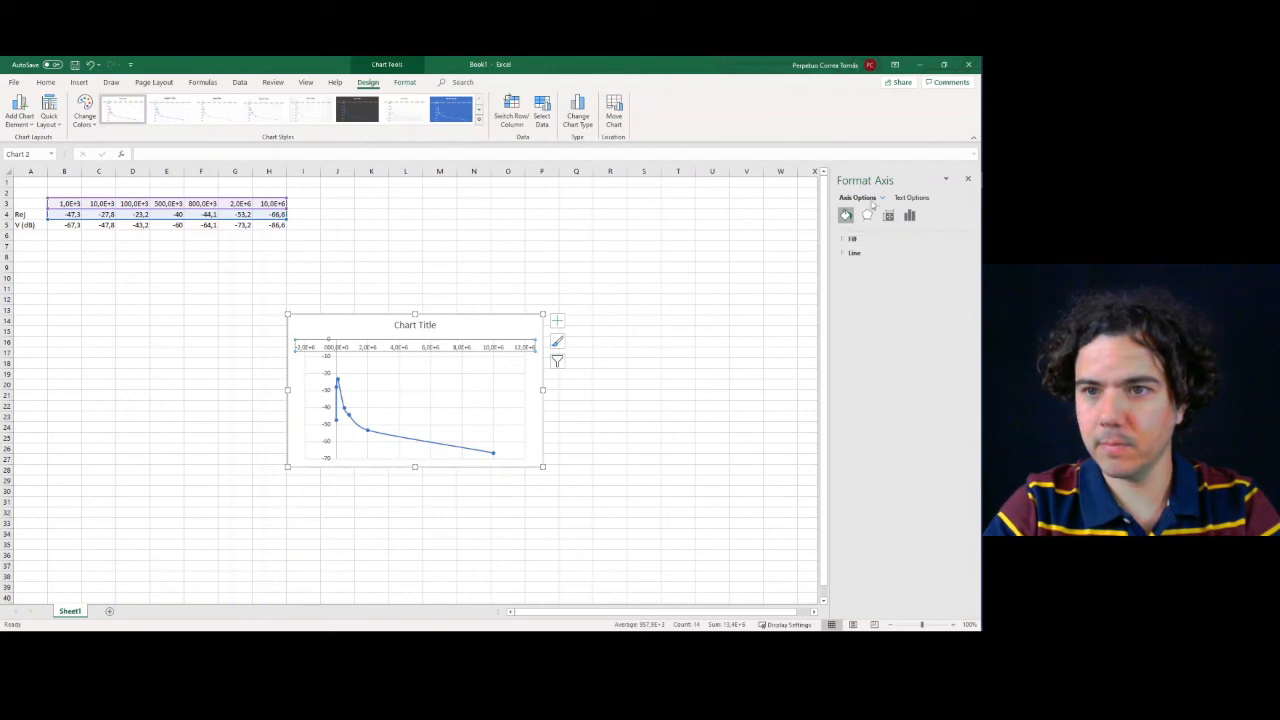
click(333, 365)
click(350, 349)
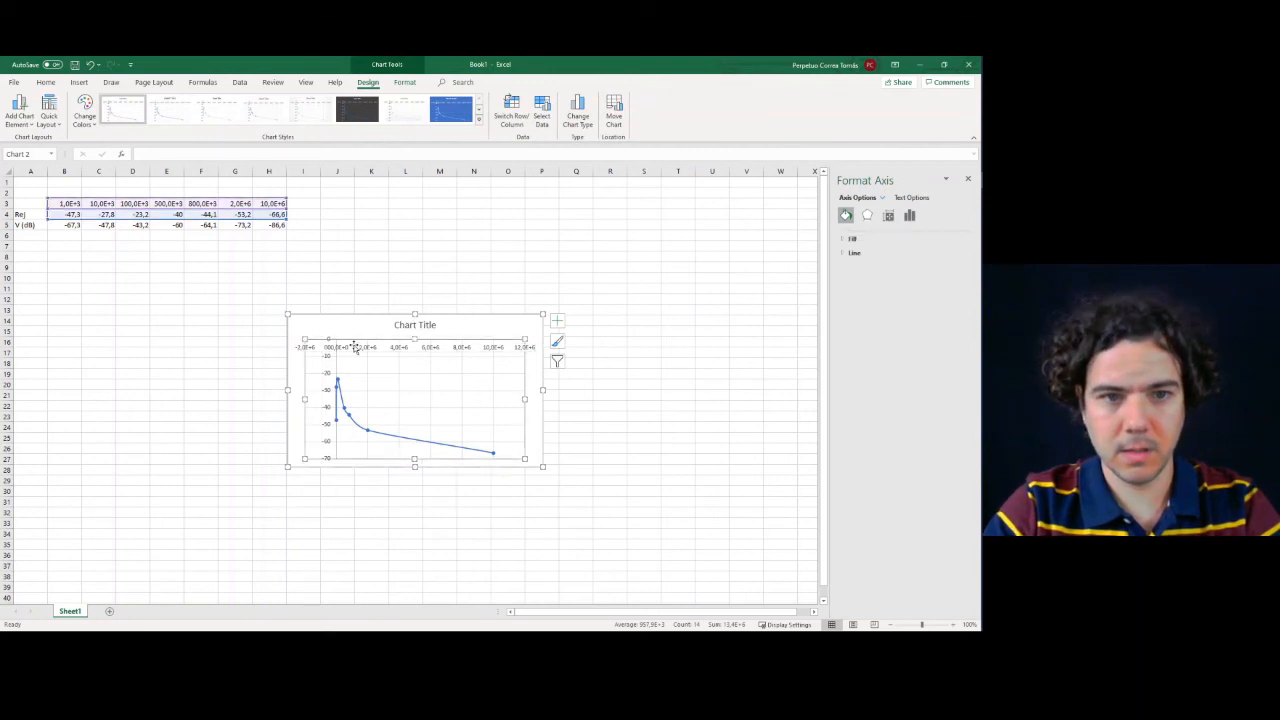
right_click(368, 351)
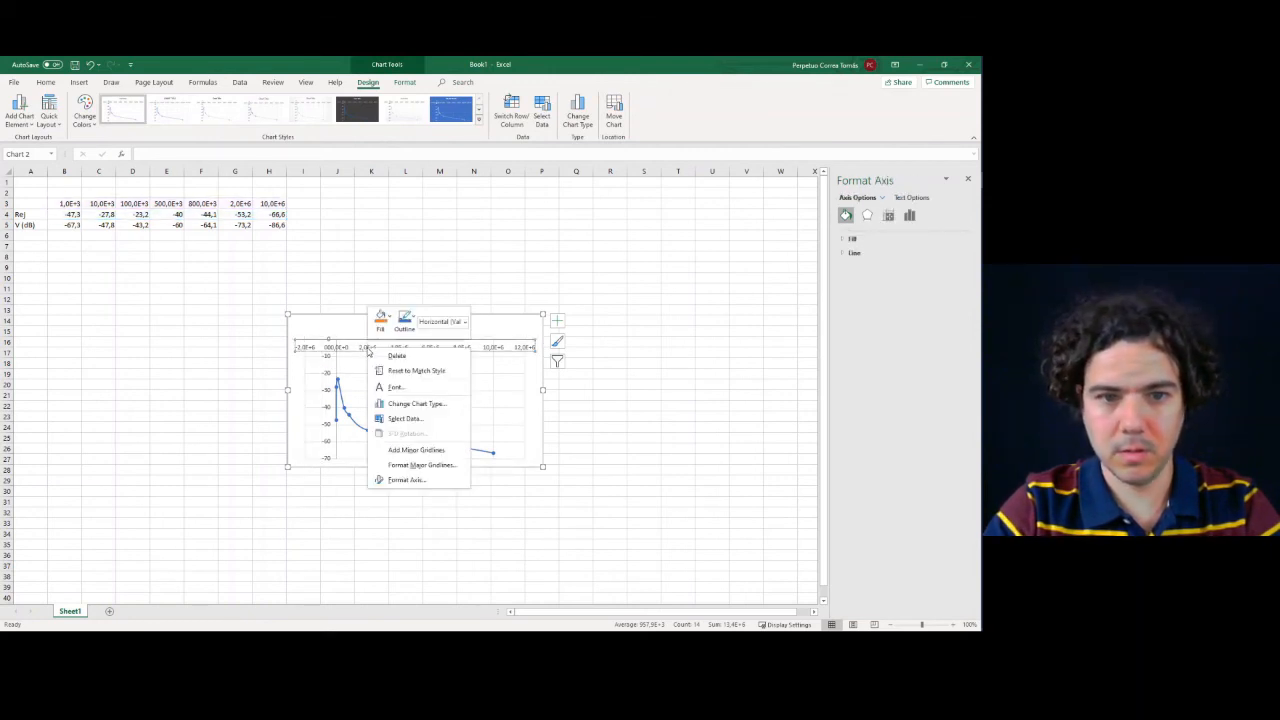
click(454, 468)
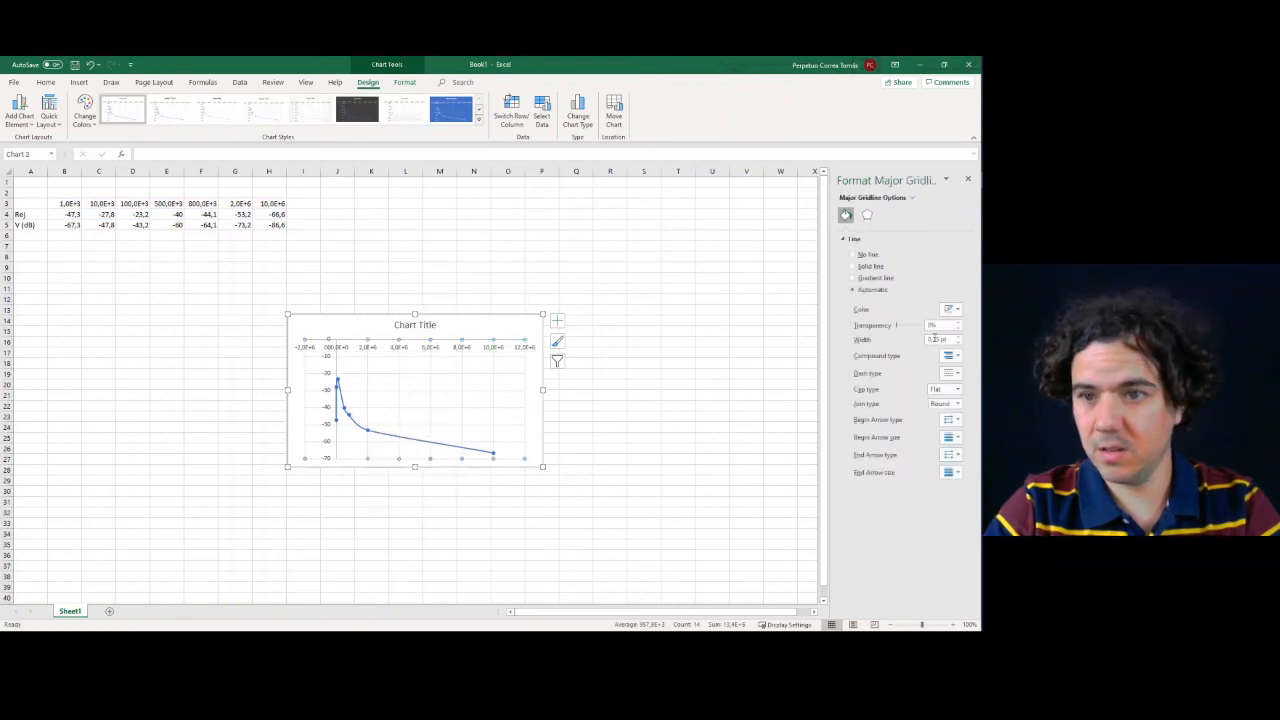
click(477, 336)
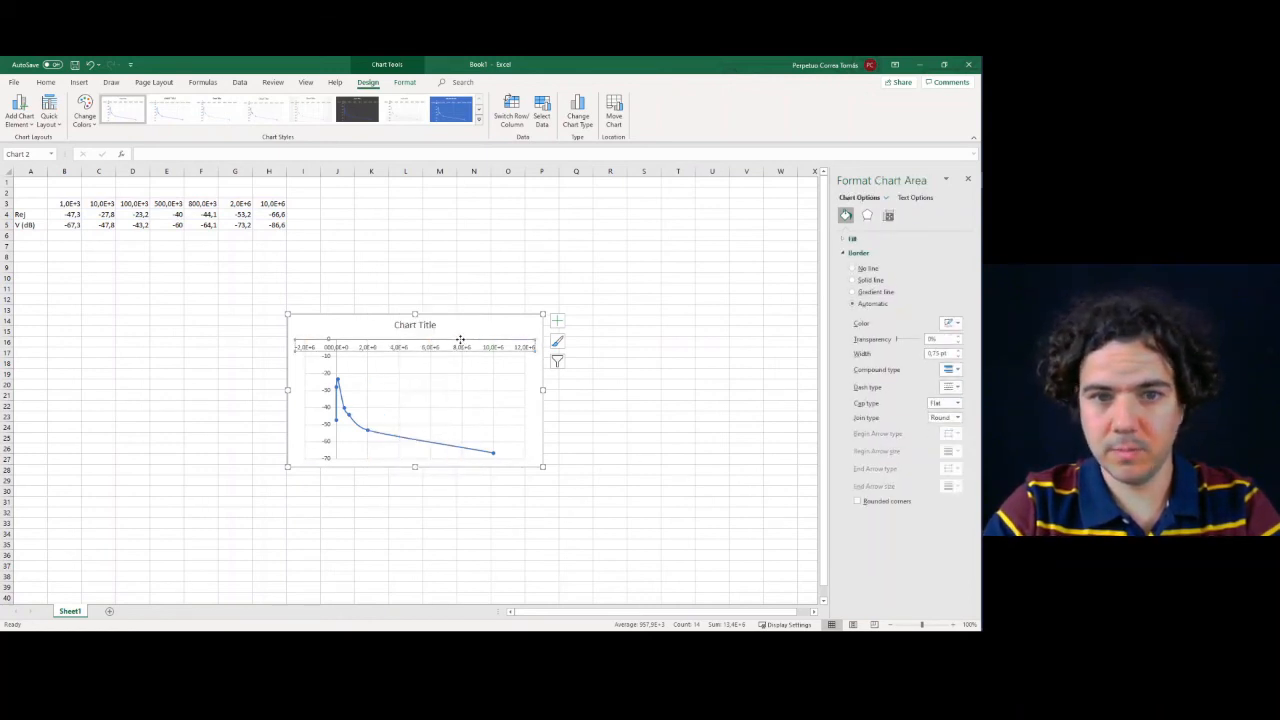
Give the chart's horizontal frequency axis a base-10 logarithmic scale and a minimum bound of 1000
click(460, 342)
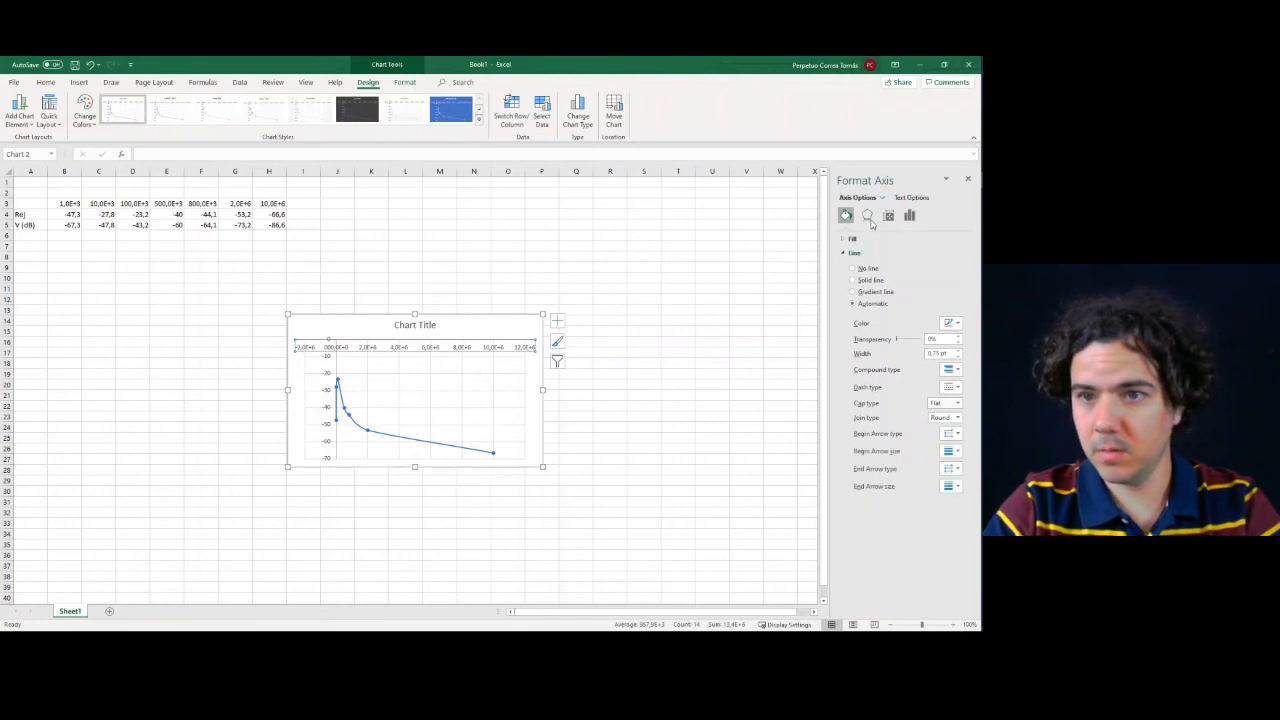
click(909, 216)
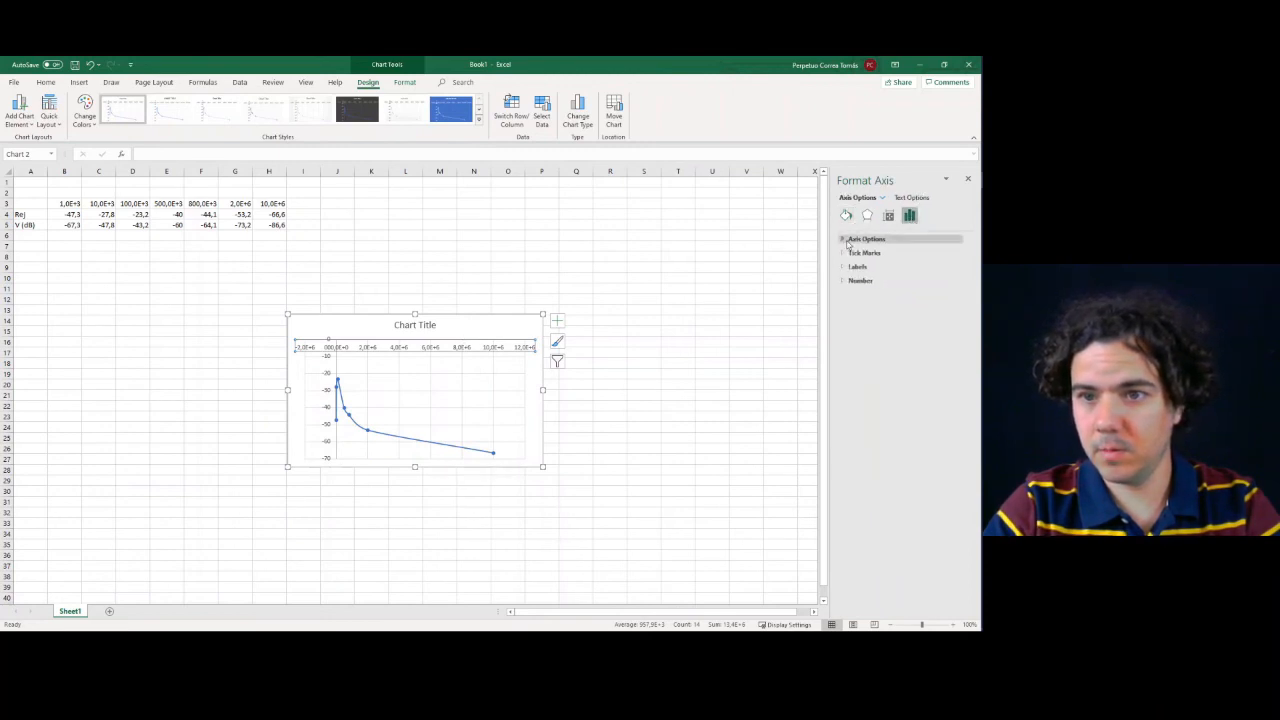
click(848, 243)
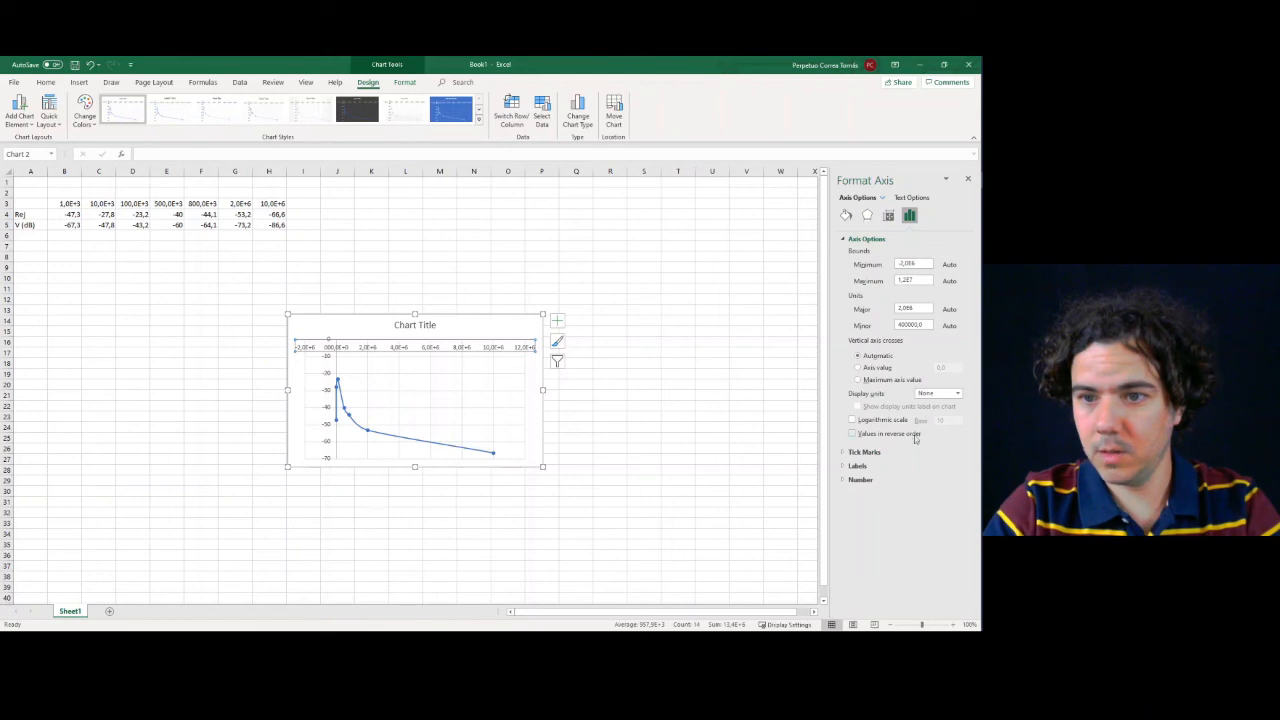
click(895, 420)
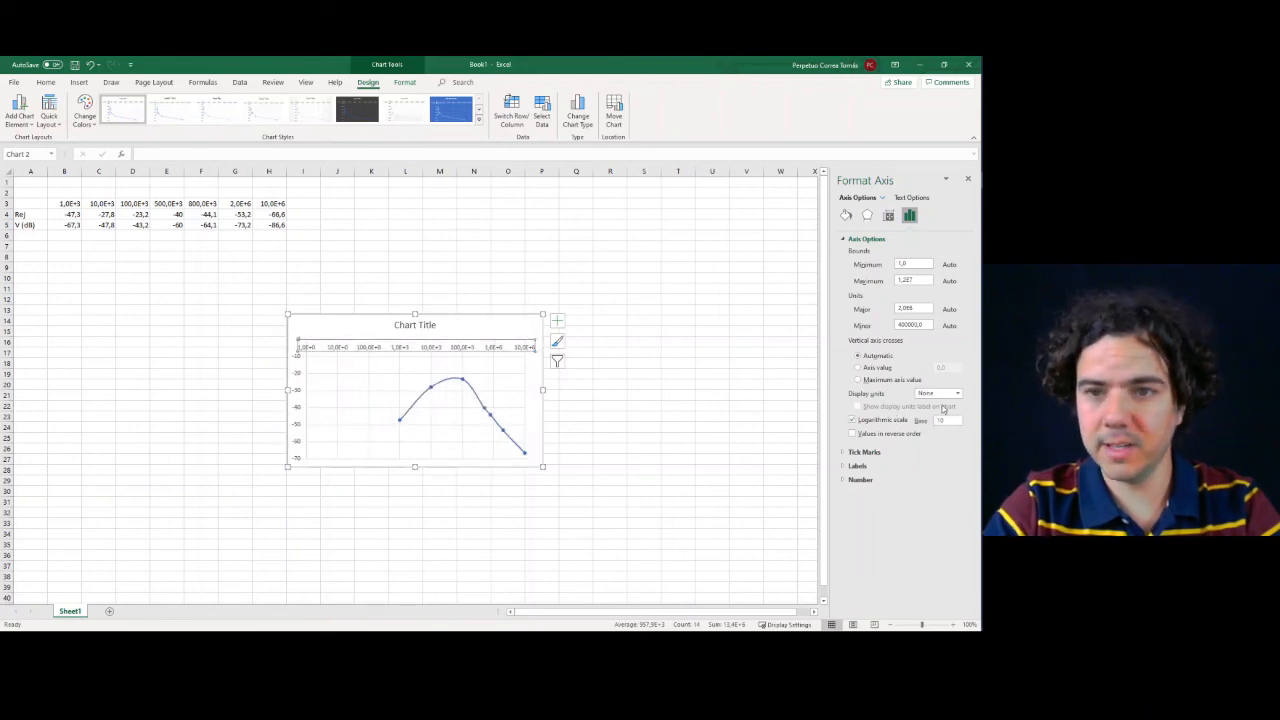
drag(919, 263, 899, 263)
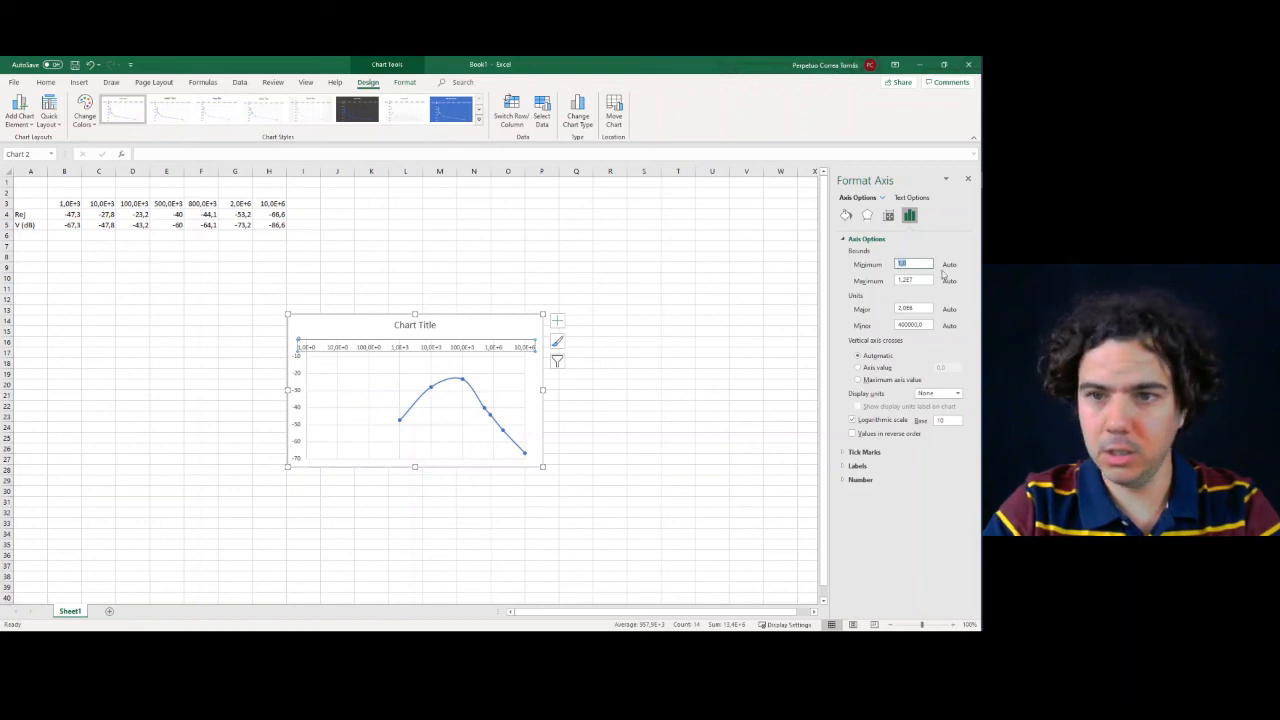
text(1000)
key(Return)
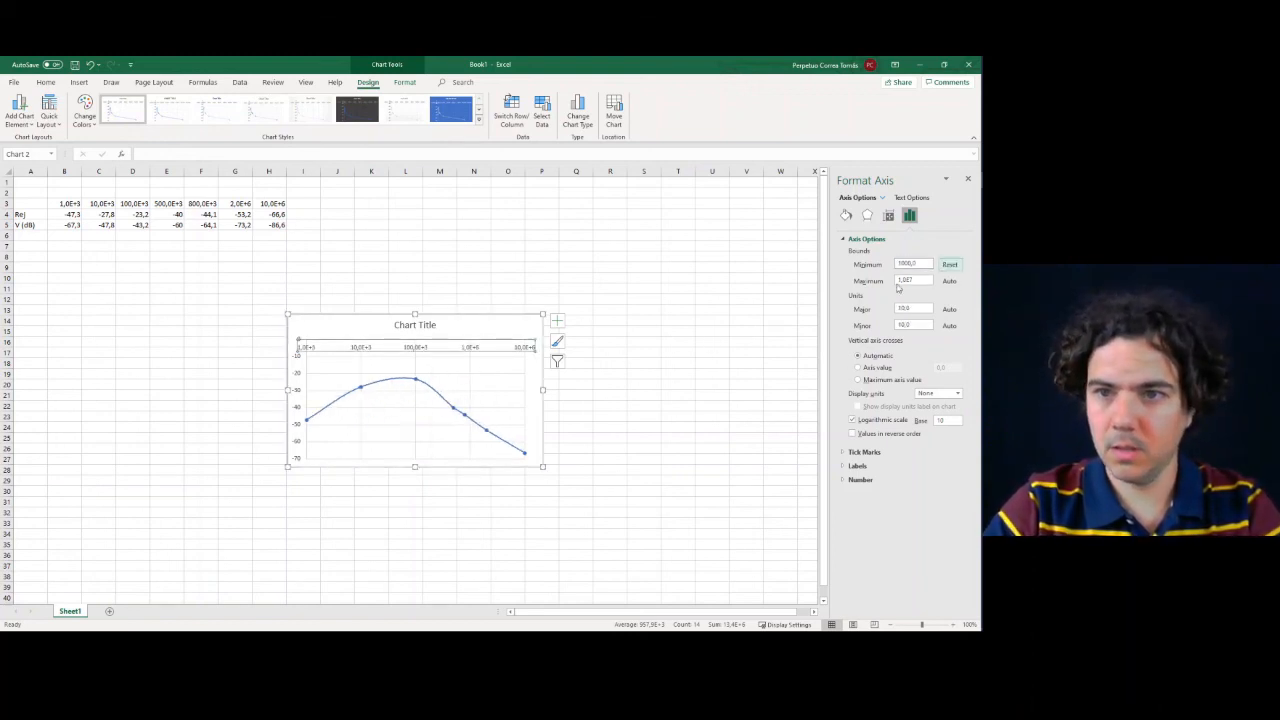
Change the chart title to "Rejeição de Carga"
click(415, 324)
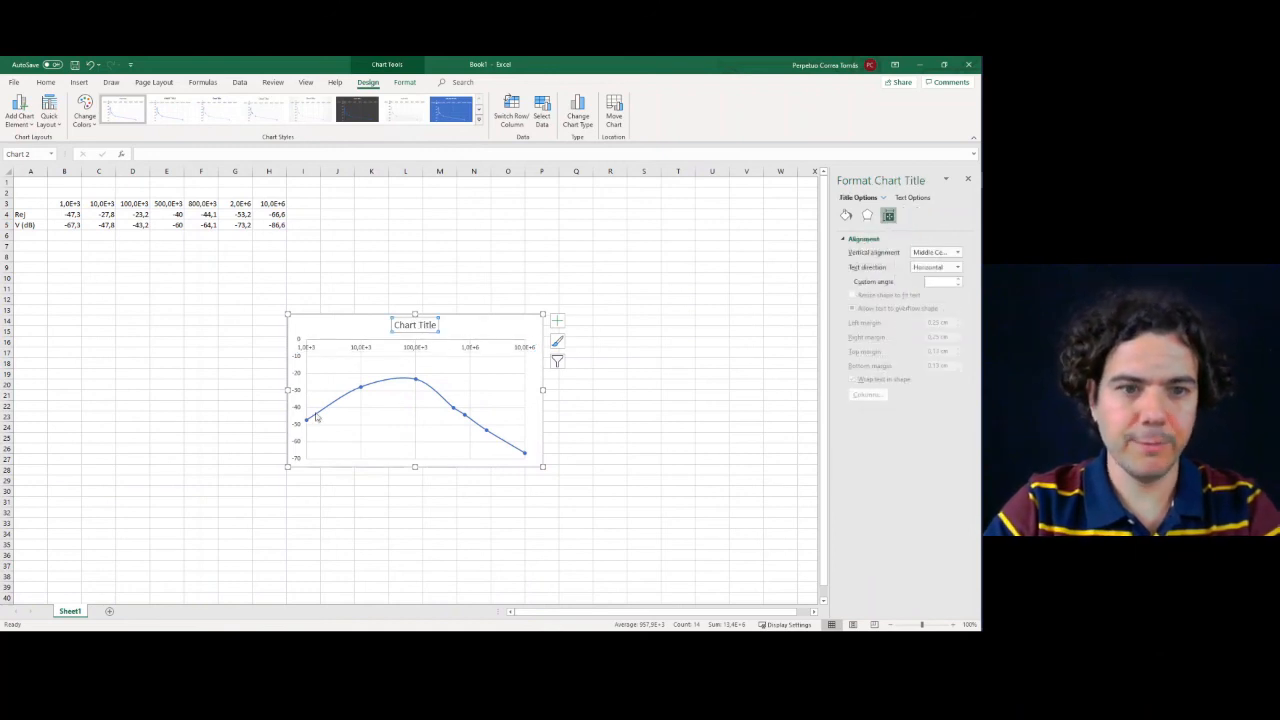
click(415, 325)
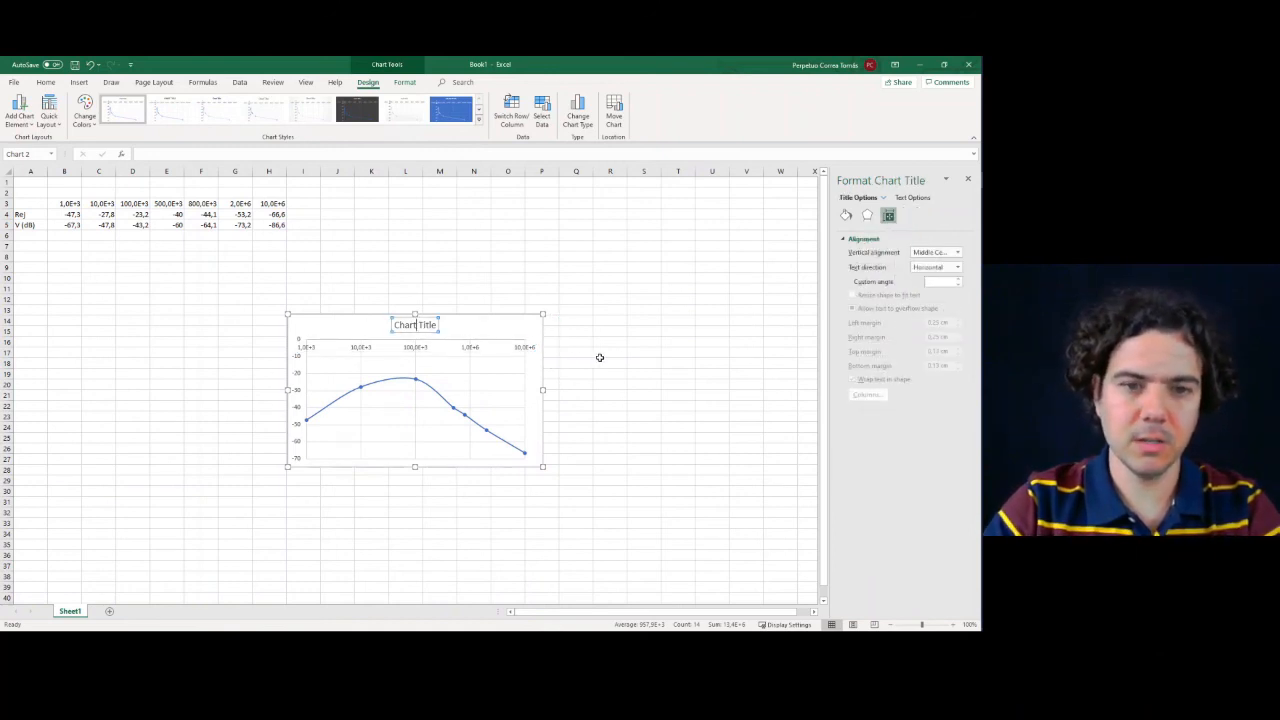
text(Rejeição)
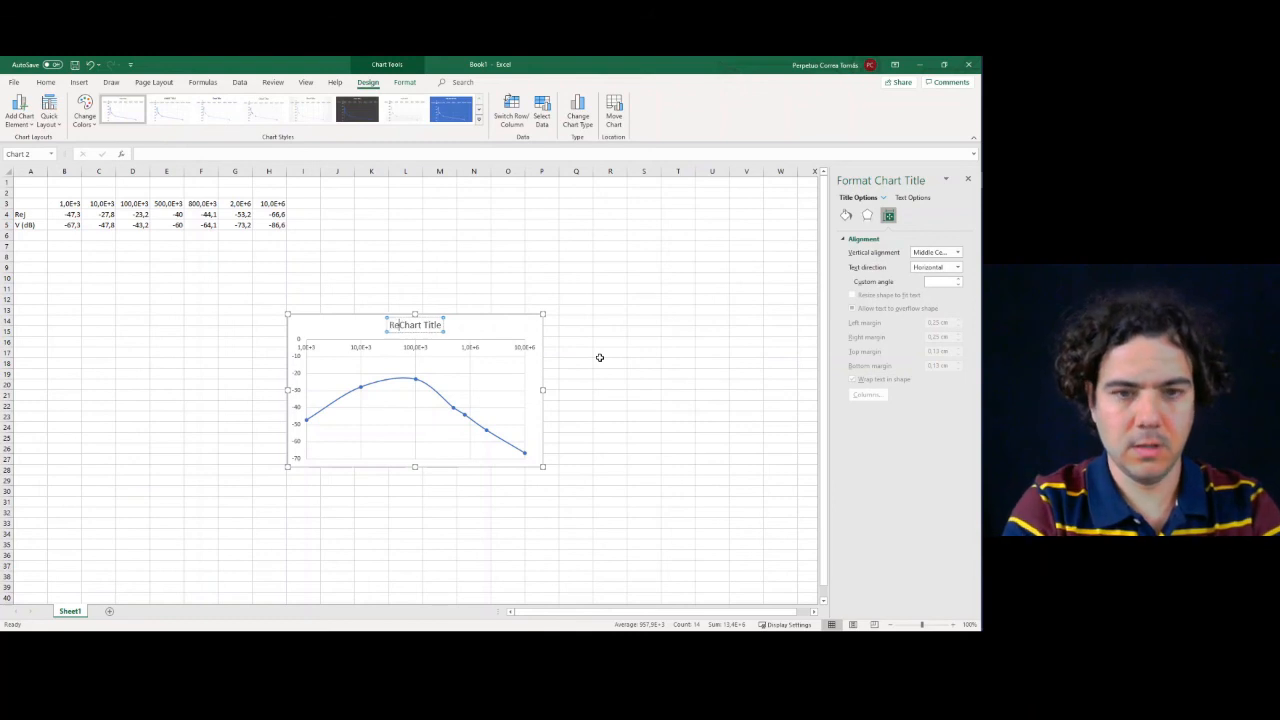
text( de Carga)
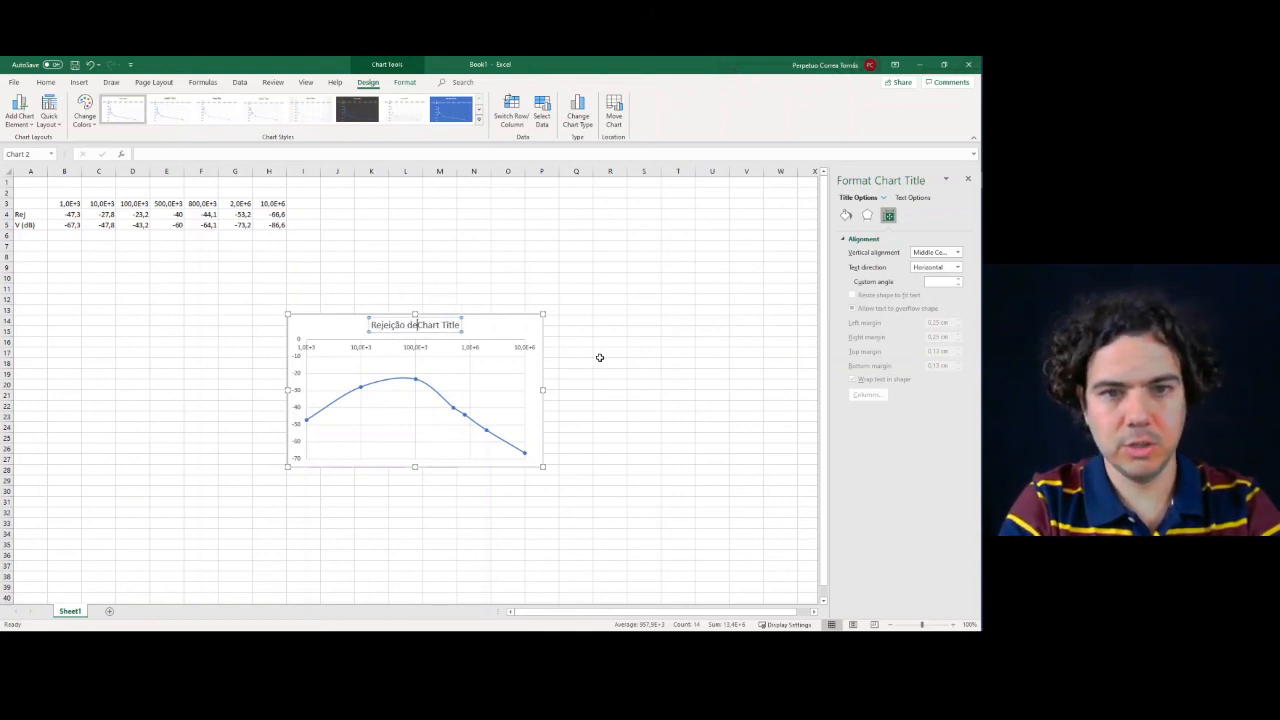
key(ctrl+shift+Right)
key(ctrl+shift+Right)
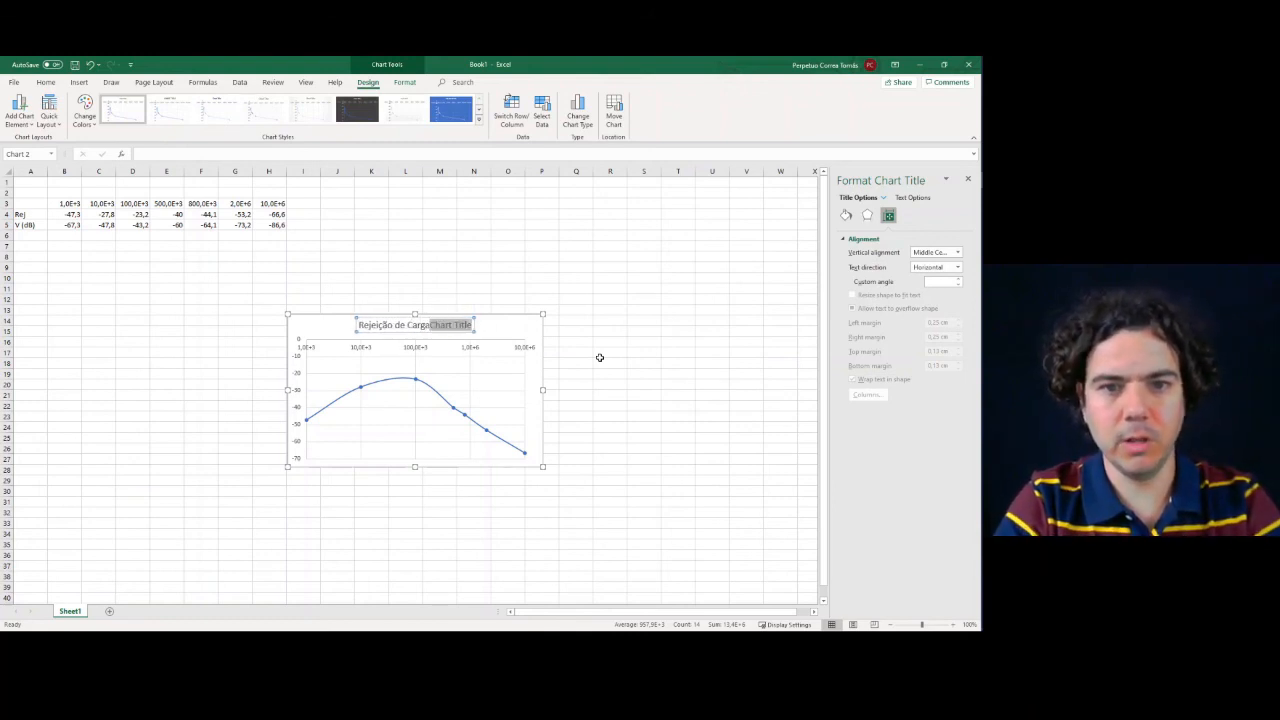
key(Delete)
click(600, 357)
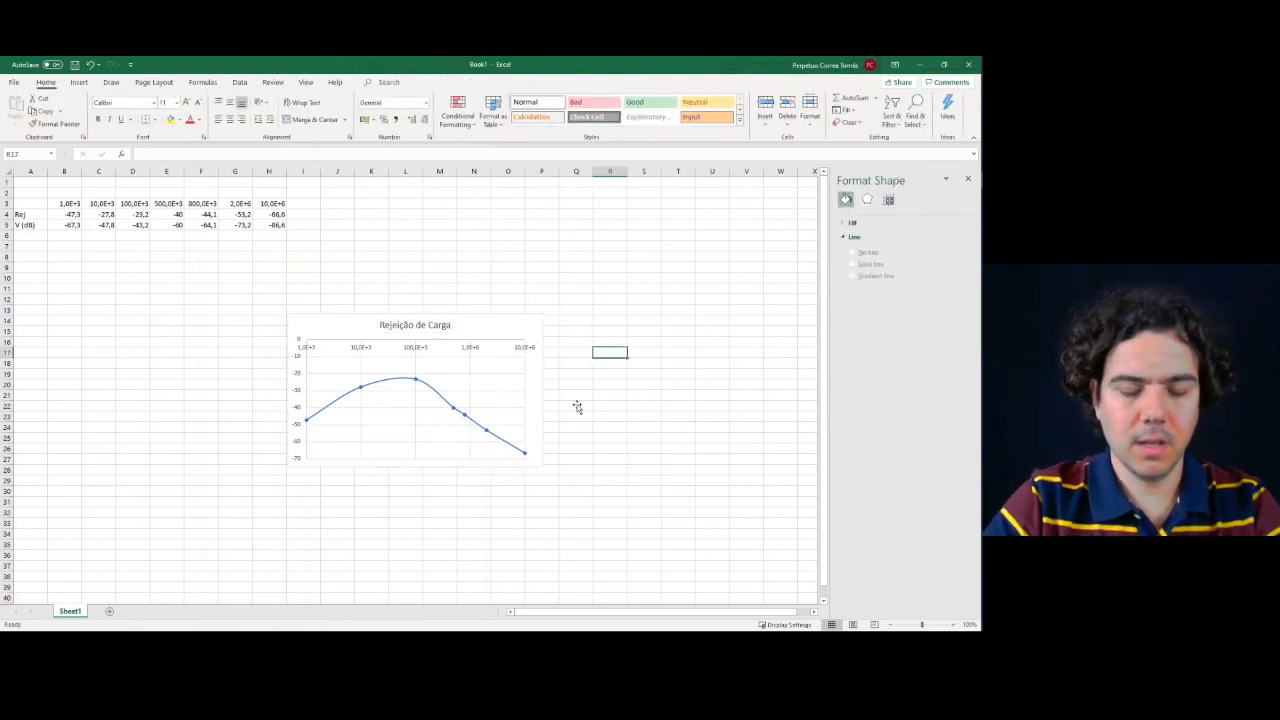